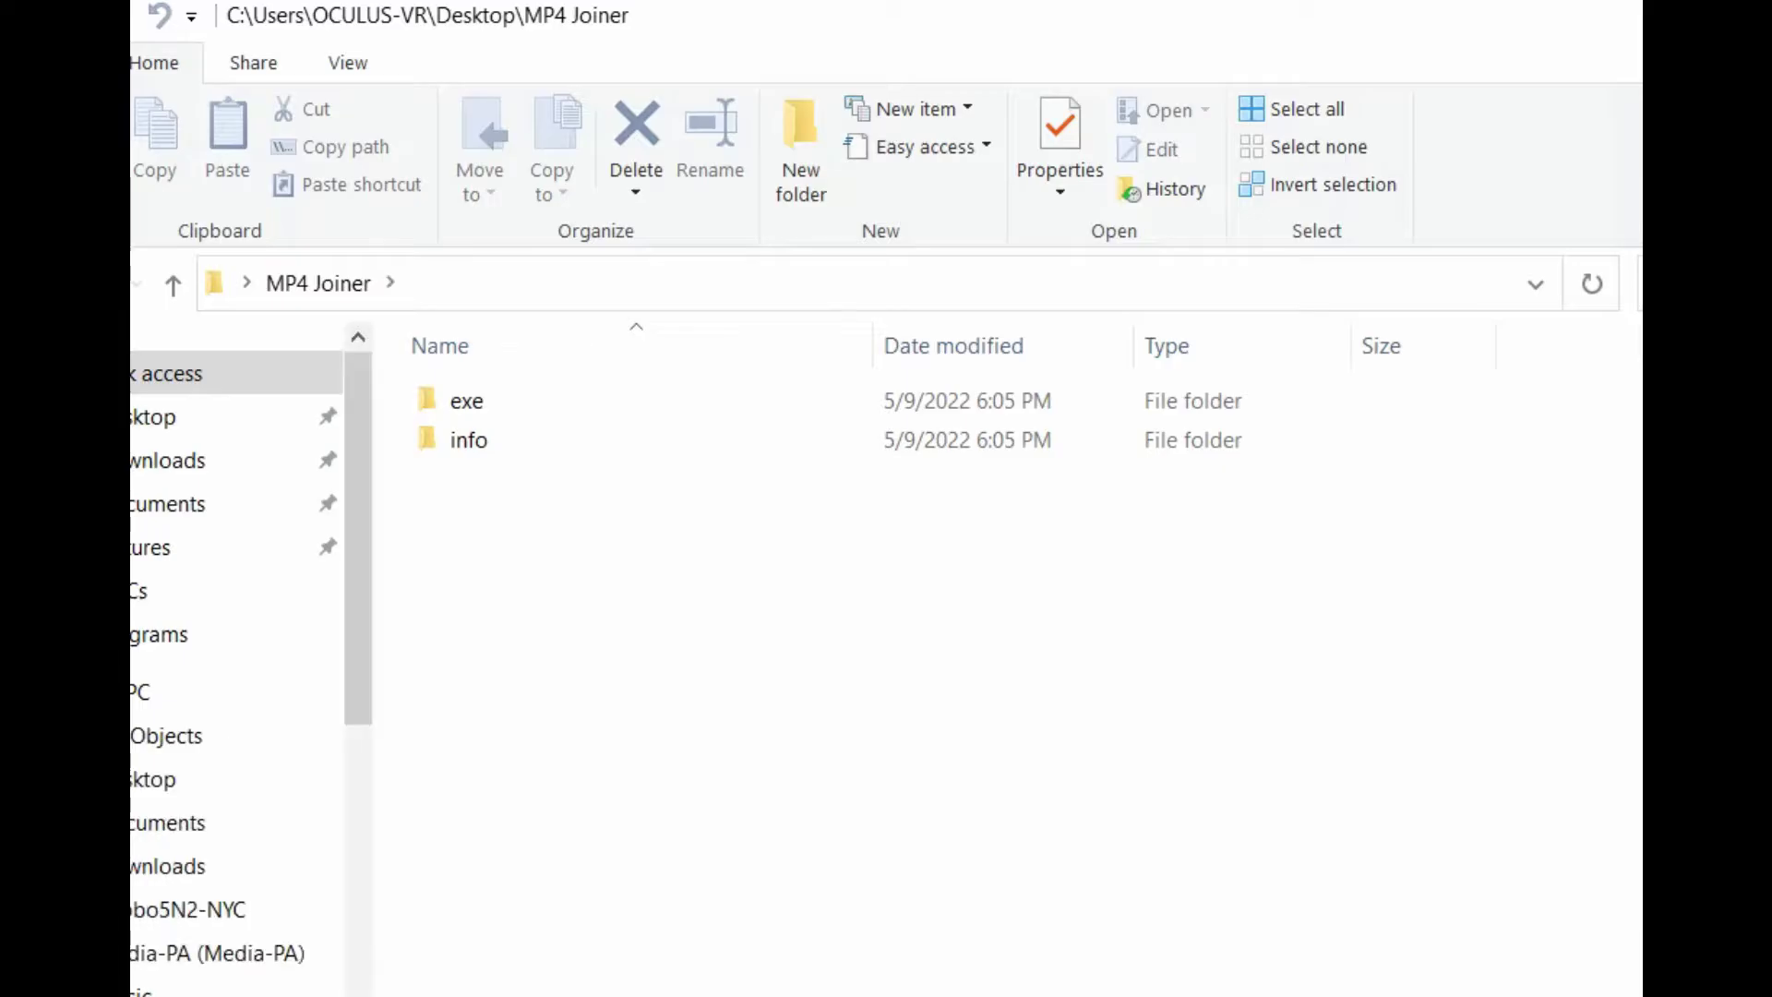
Run the MP4Tools-3.8-win32 (05-2022).exe installer from the exe folder
double_click(616, 393)
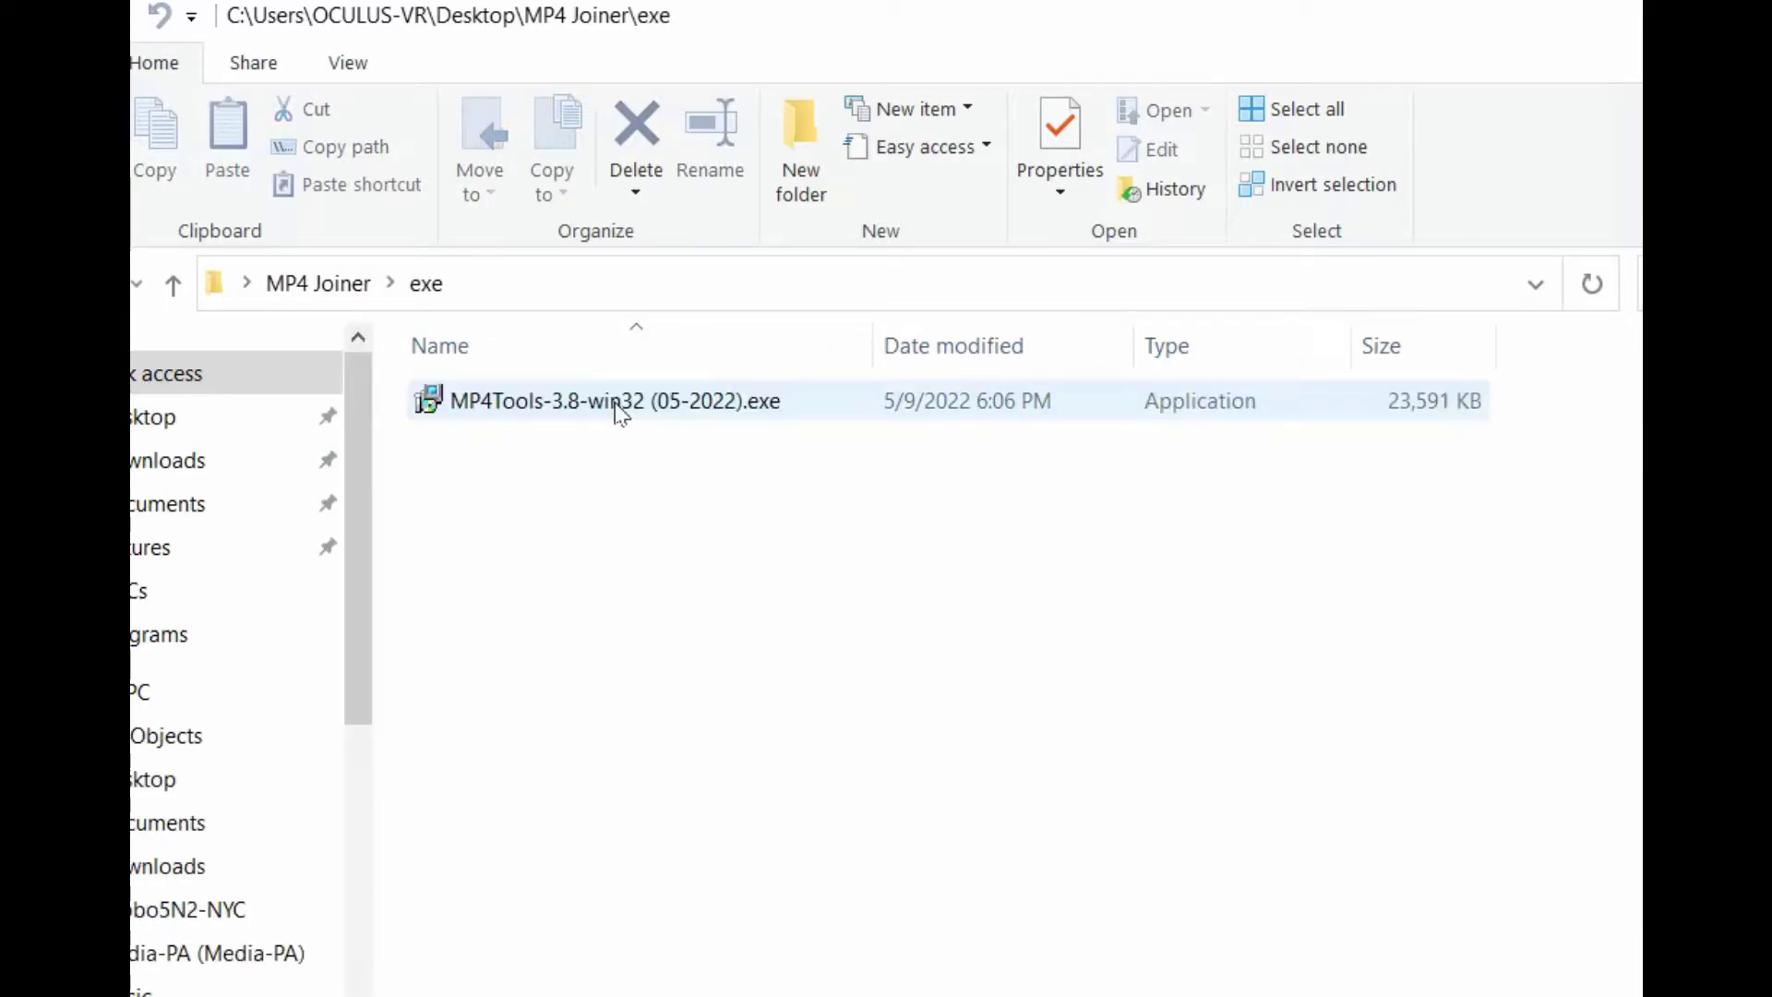
left_click(669, 413)
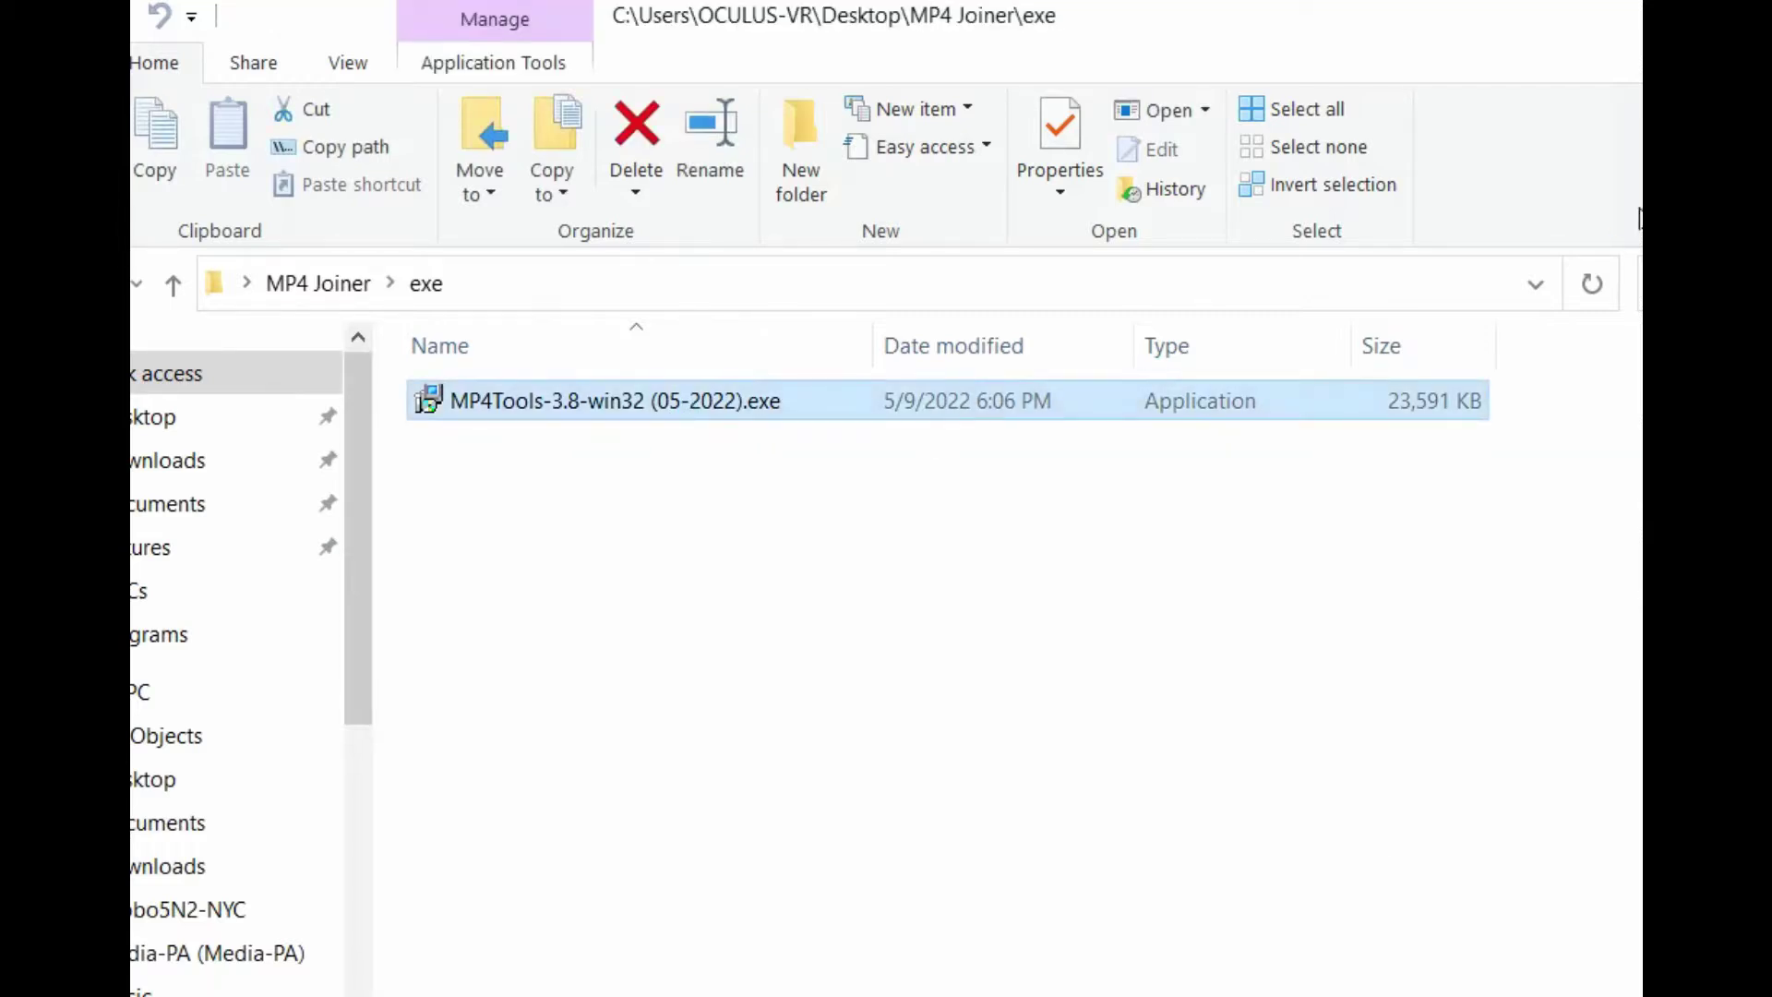
key("Return")
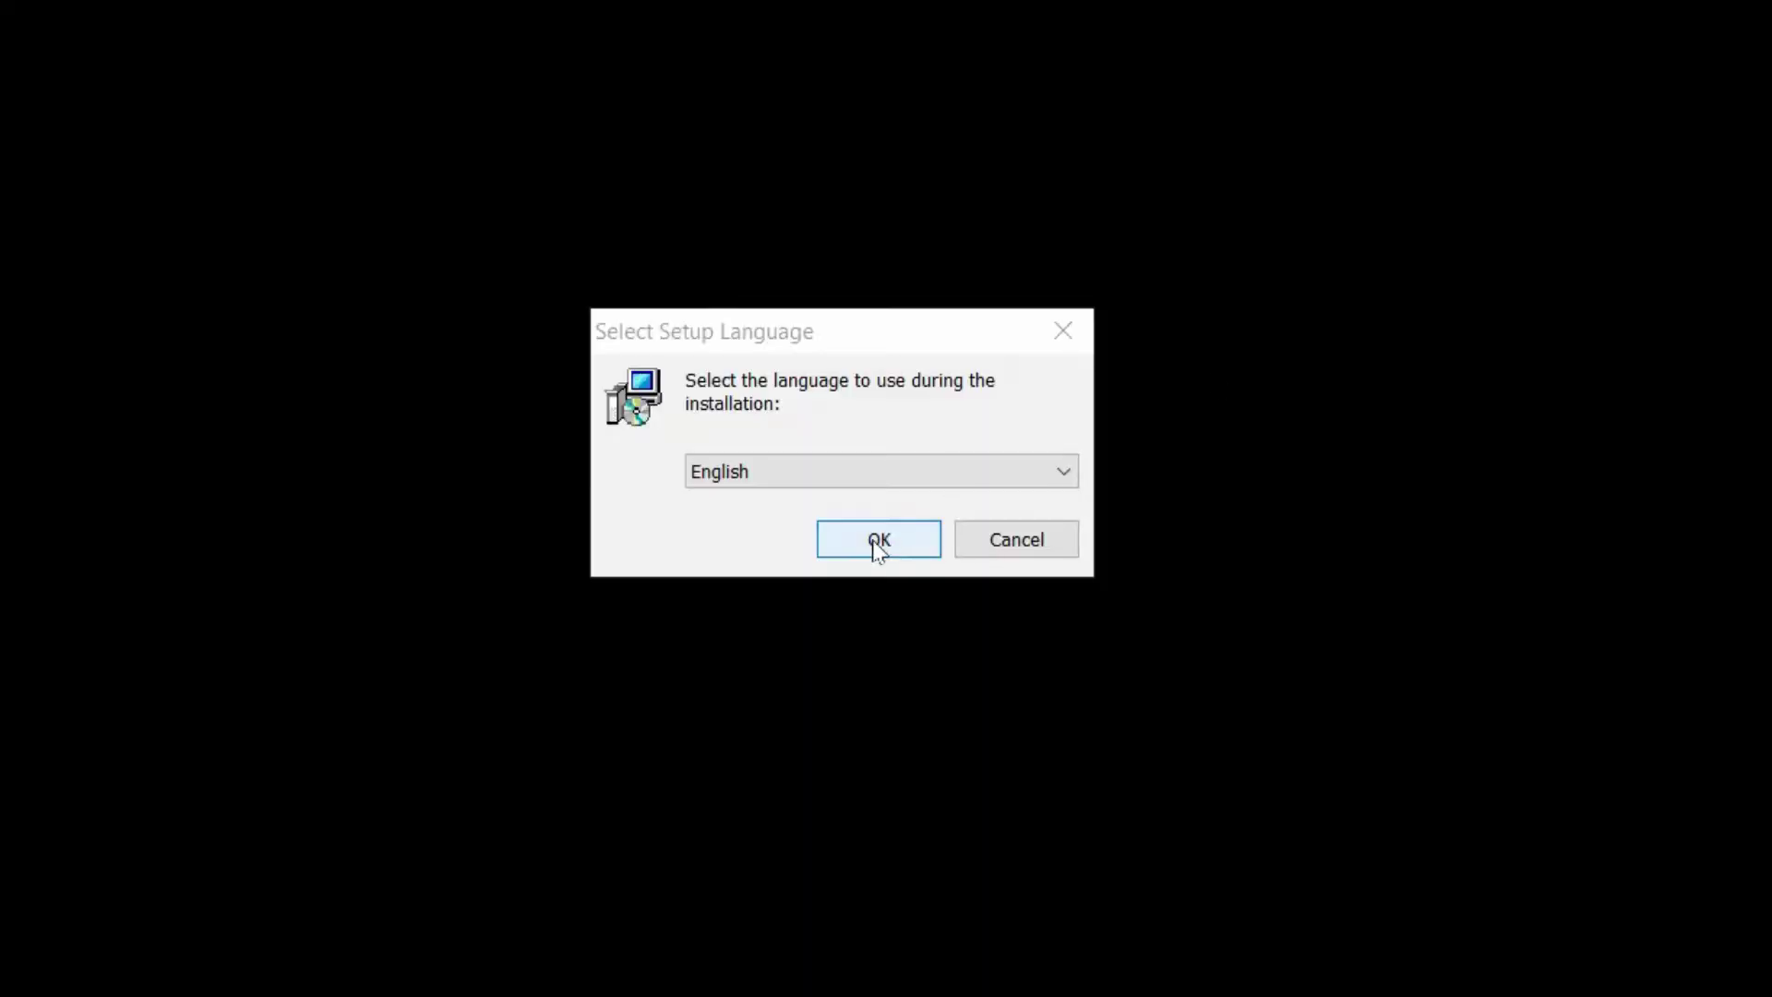
Choose English for setup and change the install folder to D:\Program Files (x86)\MP4Tools
left_click(879, 547)
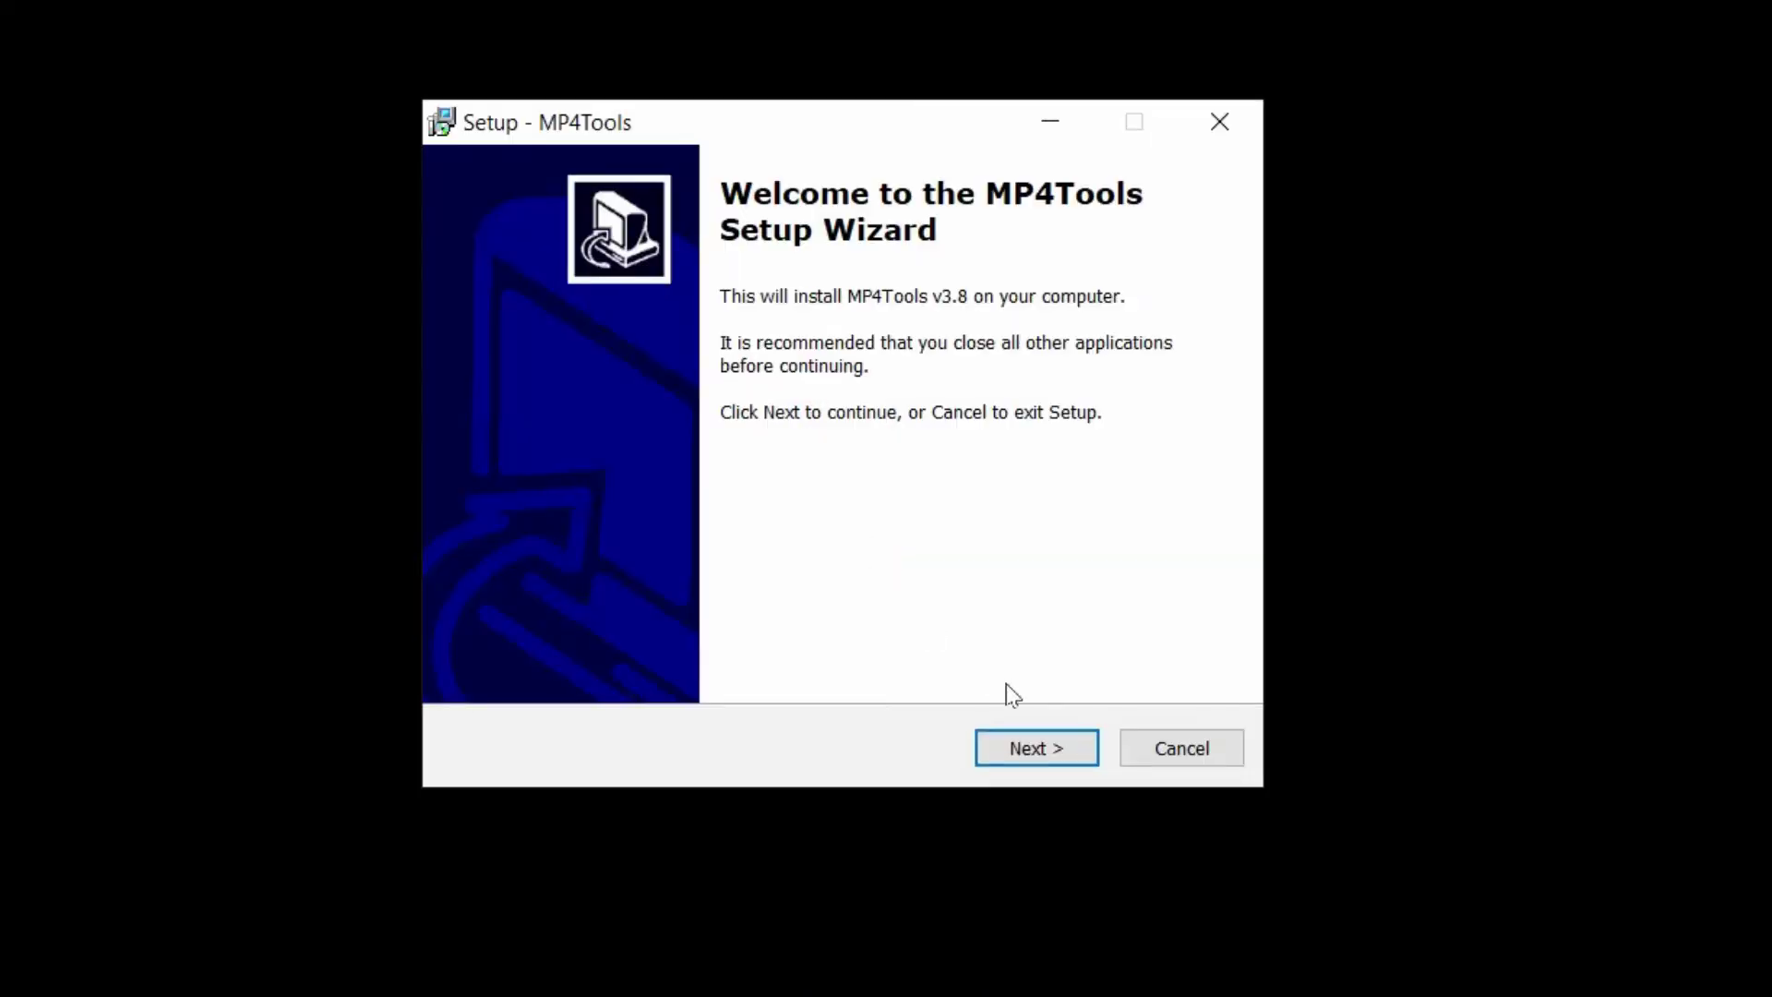
left_click(1036, 749)
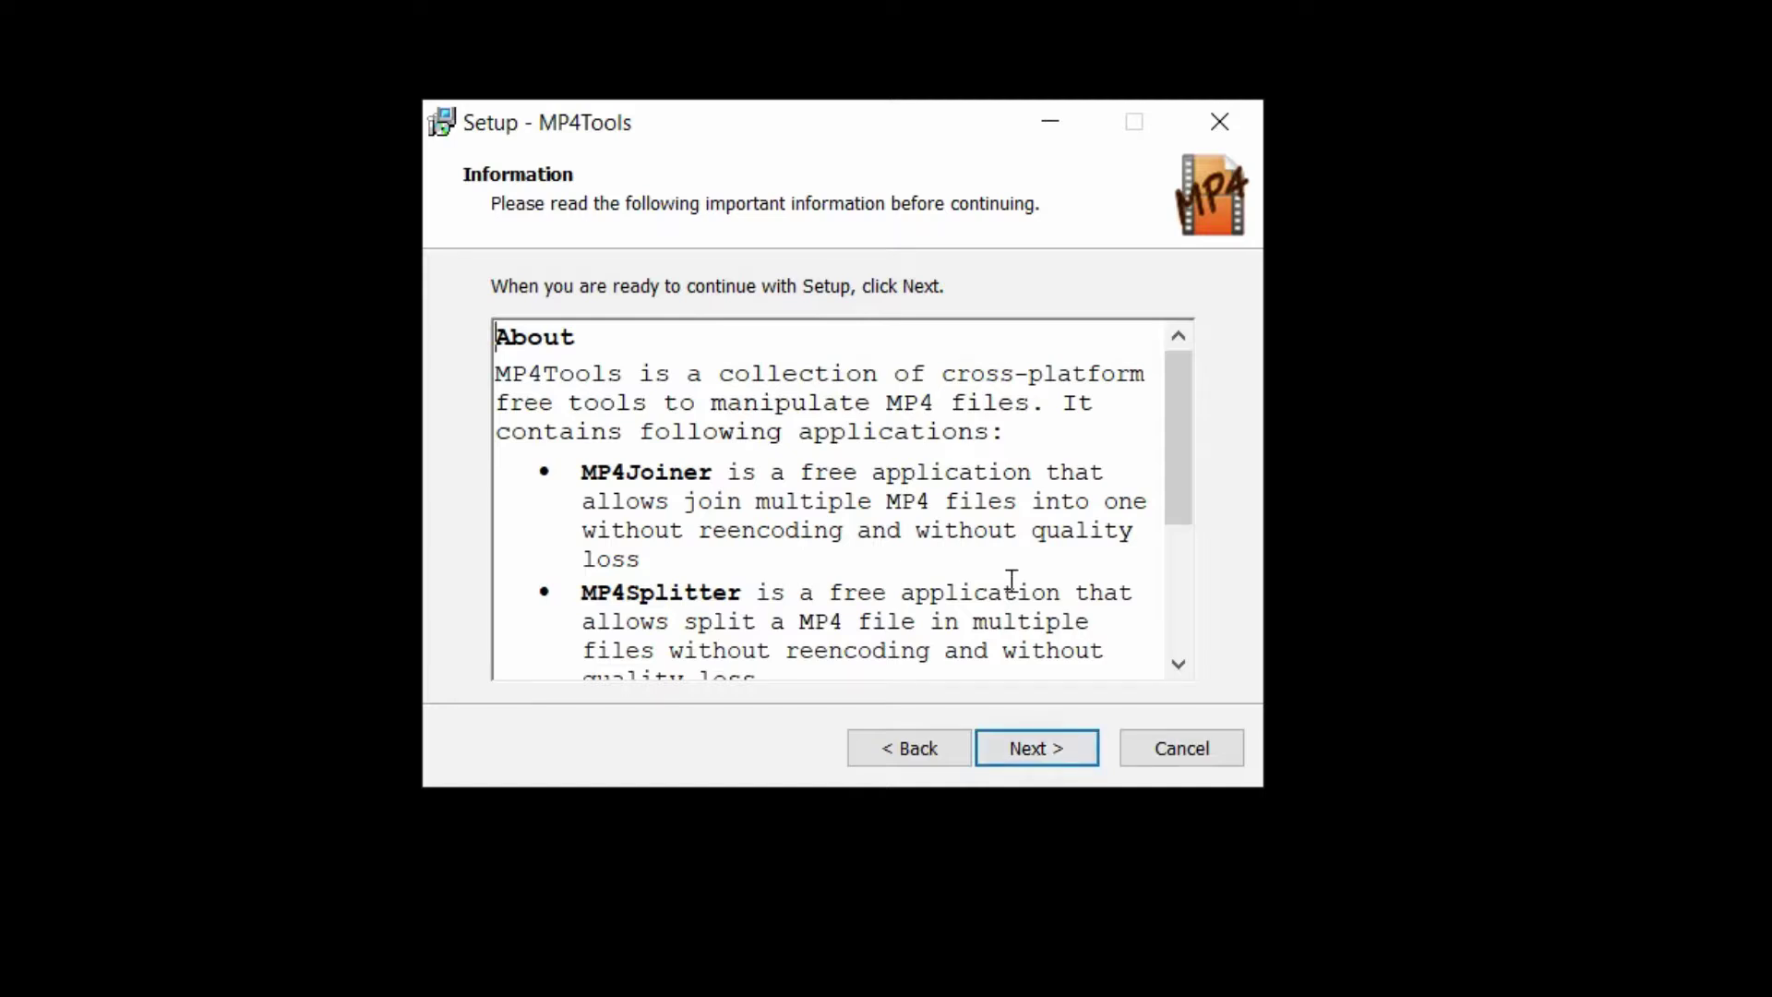
scroll(1012, 580, "down", 3)
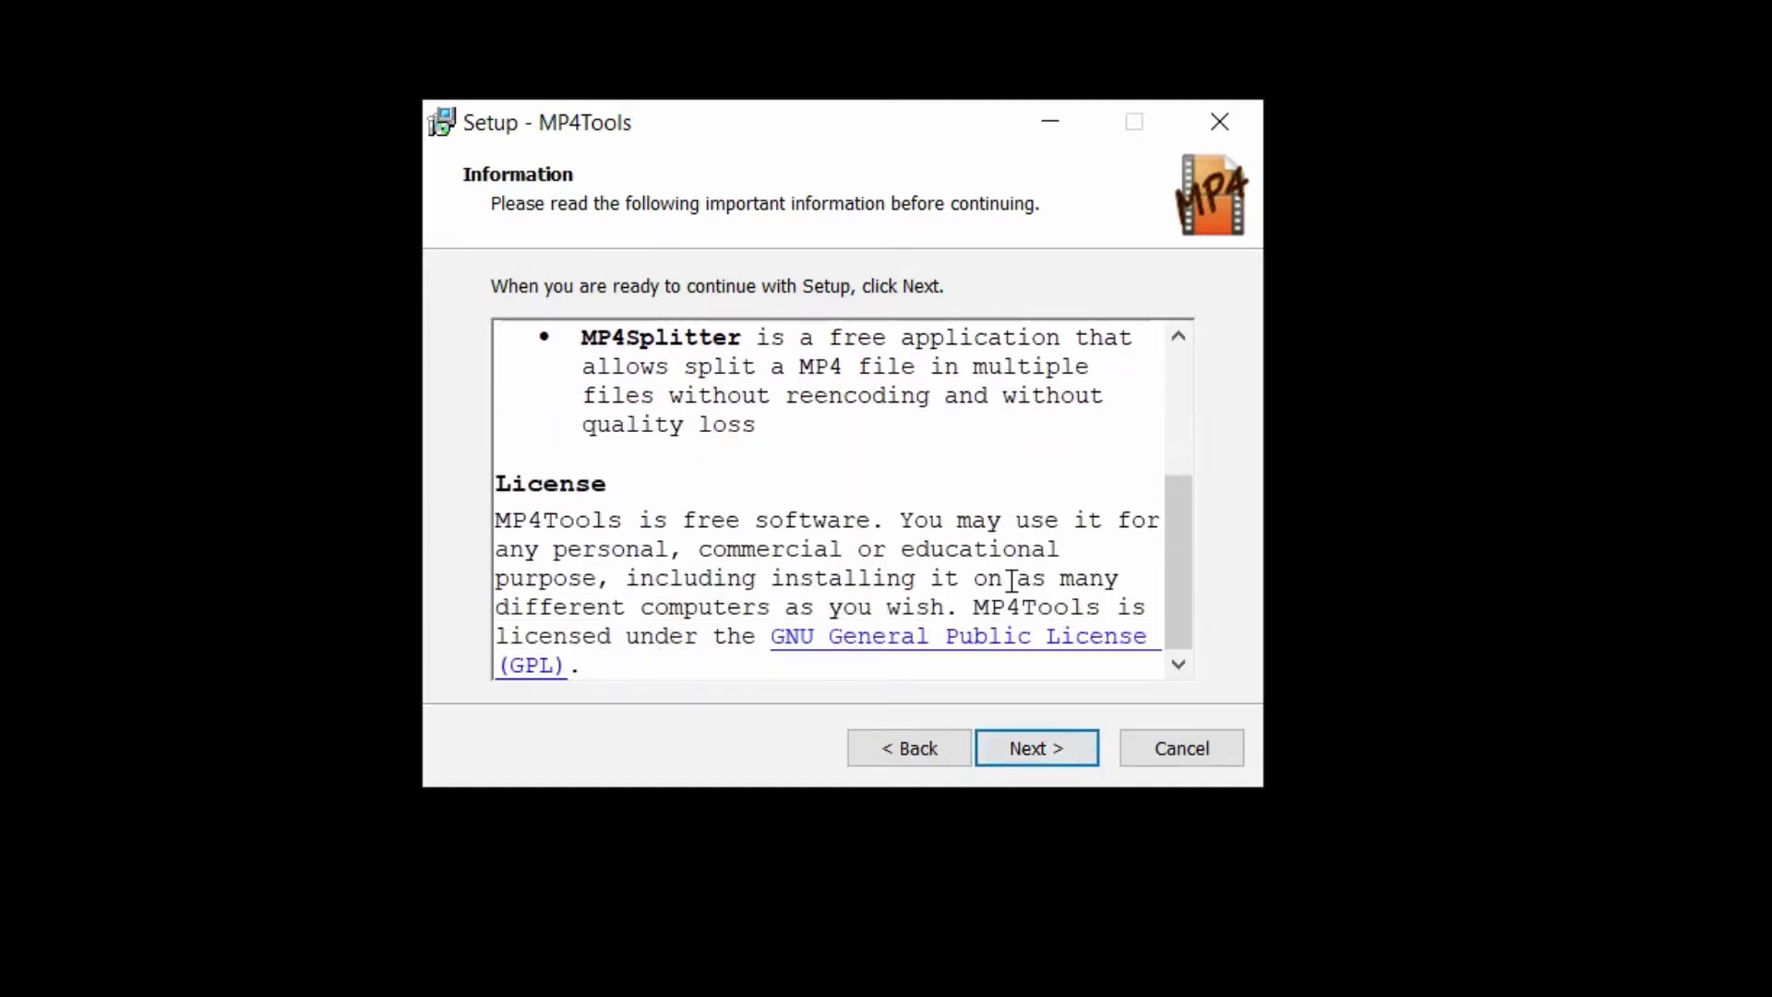
left_click(1039, 751)
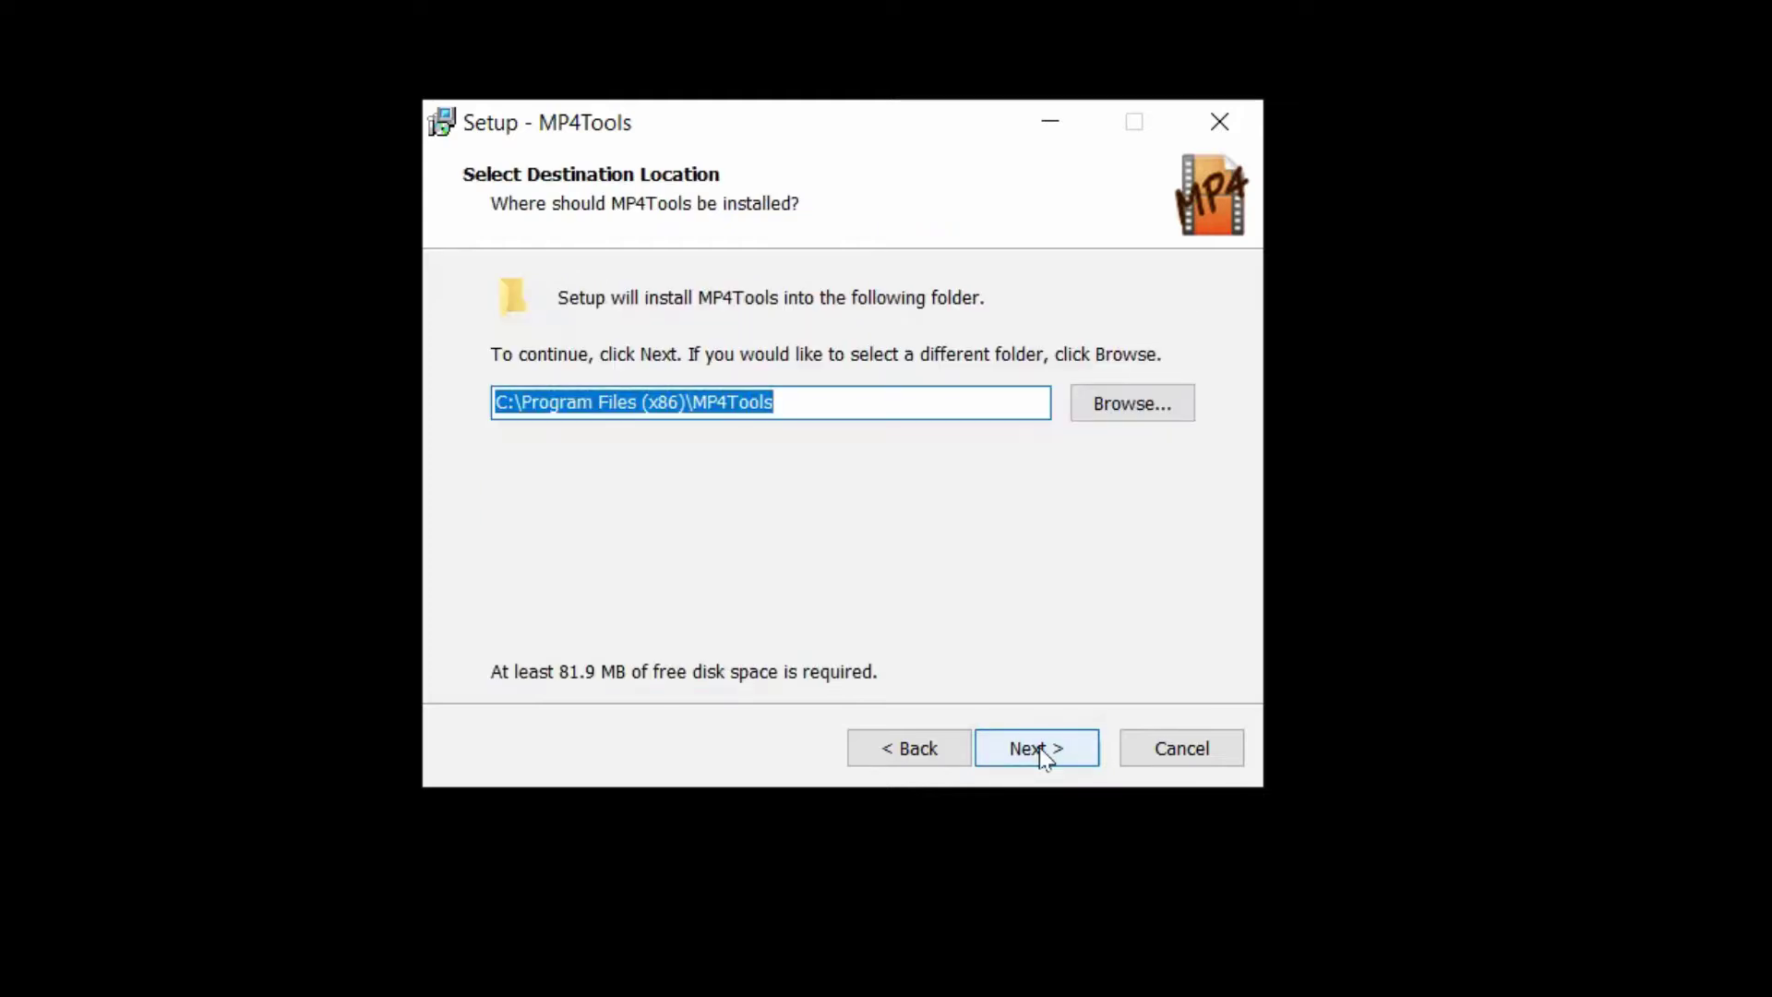
left_click(507, 403)
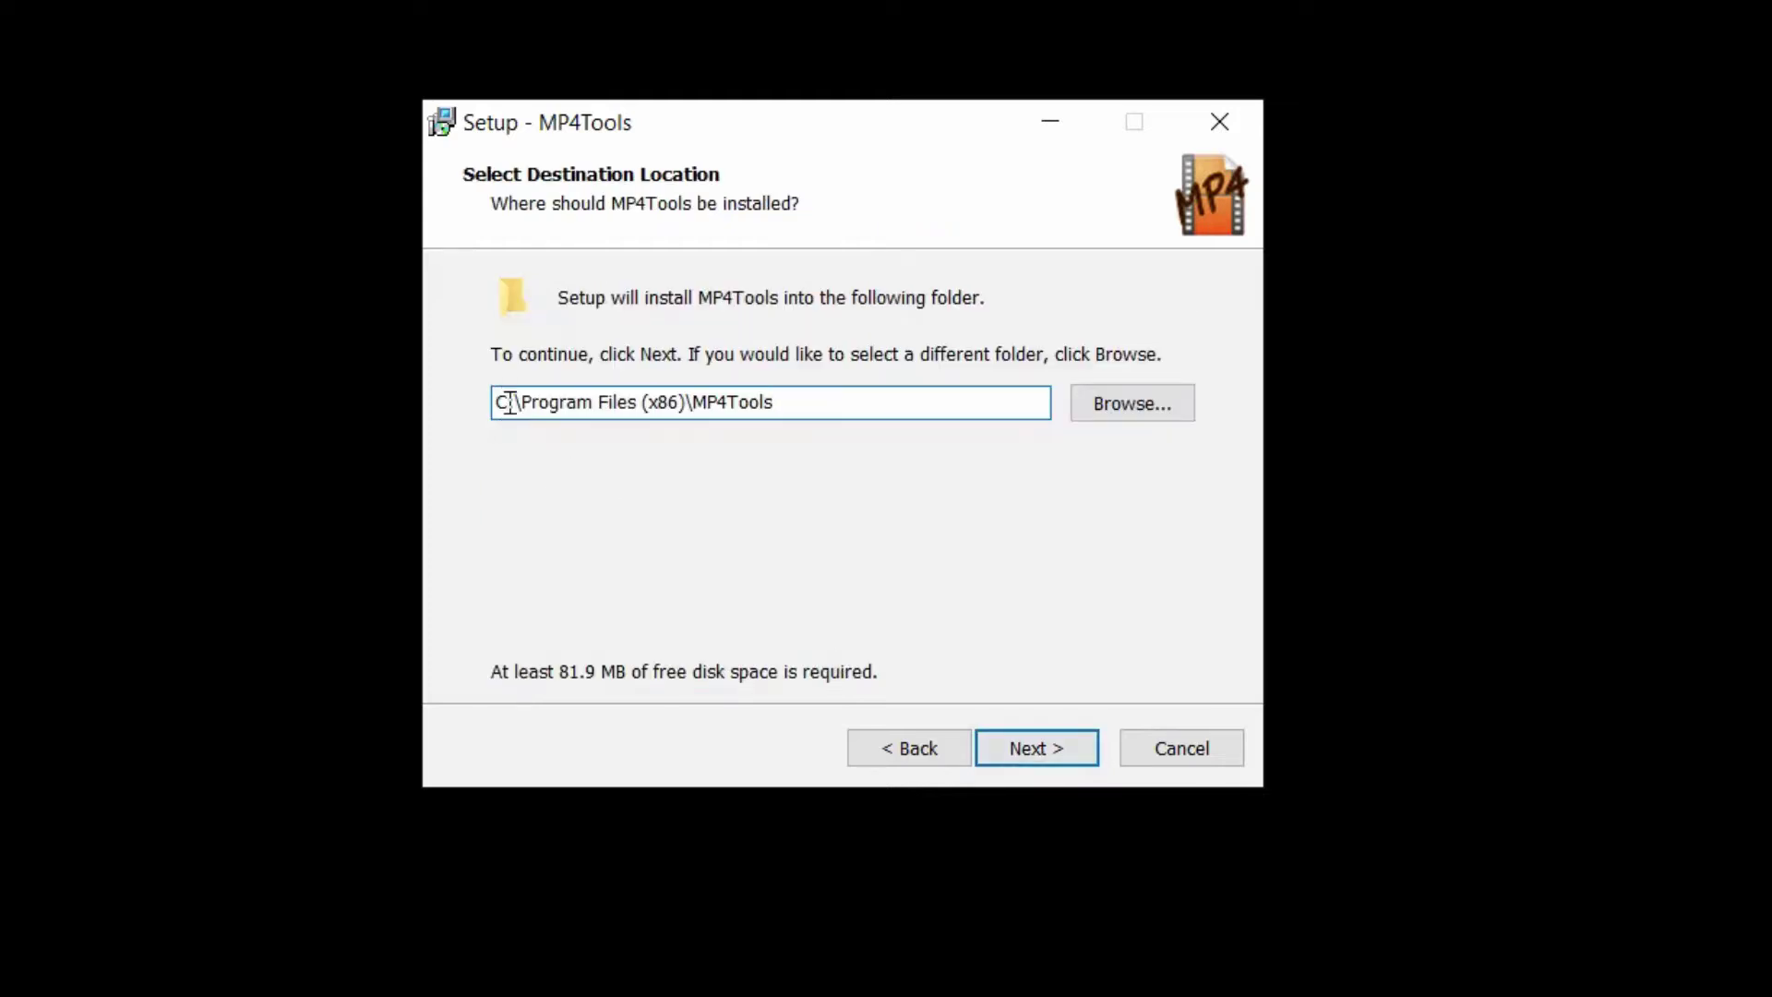
left_click_drag(510, 403, 431, 407)
type("D")
left_click(1075, 751)
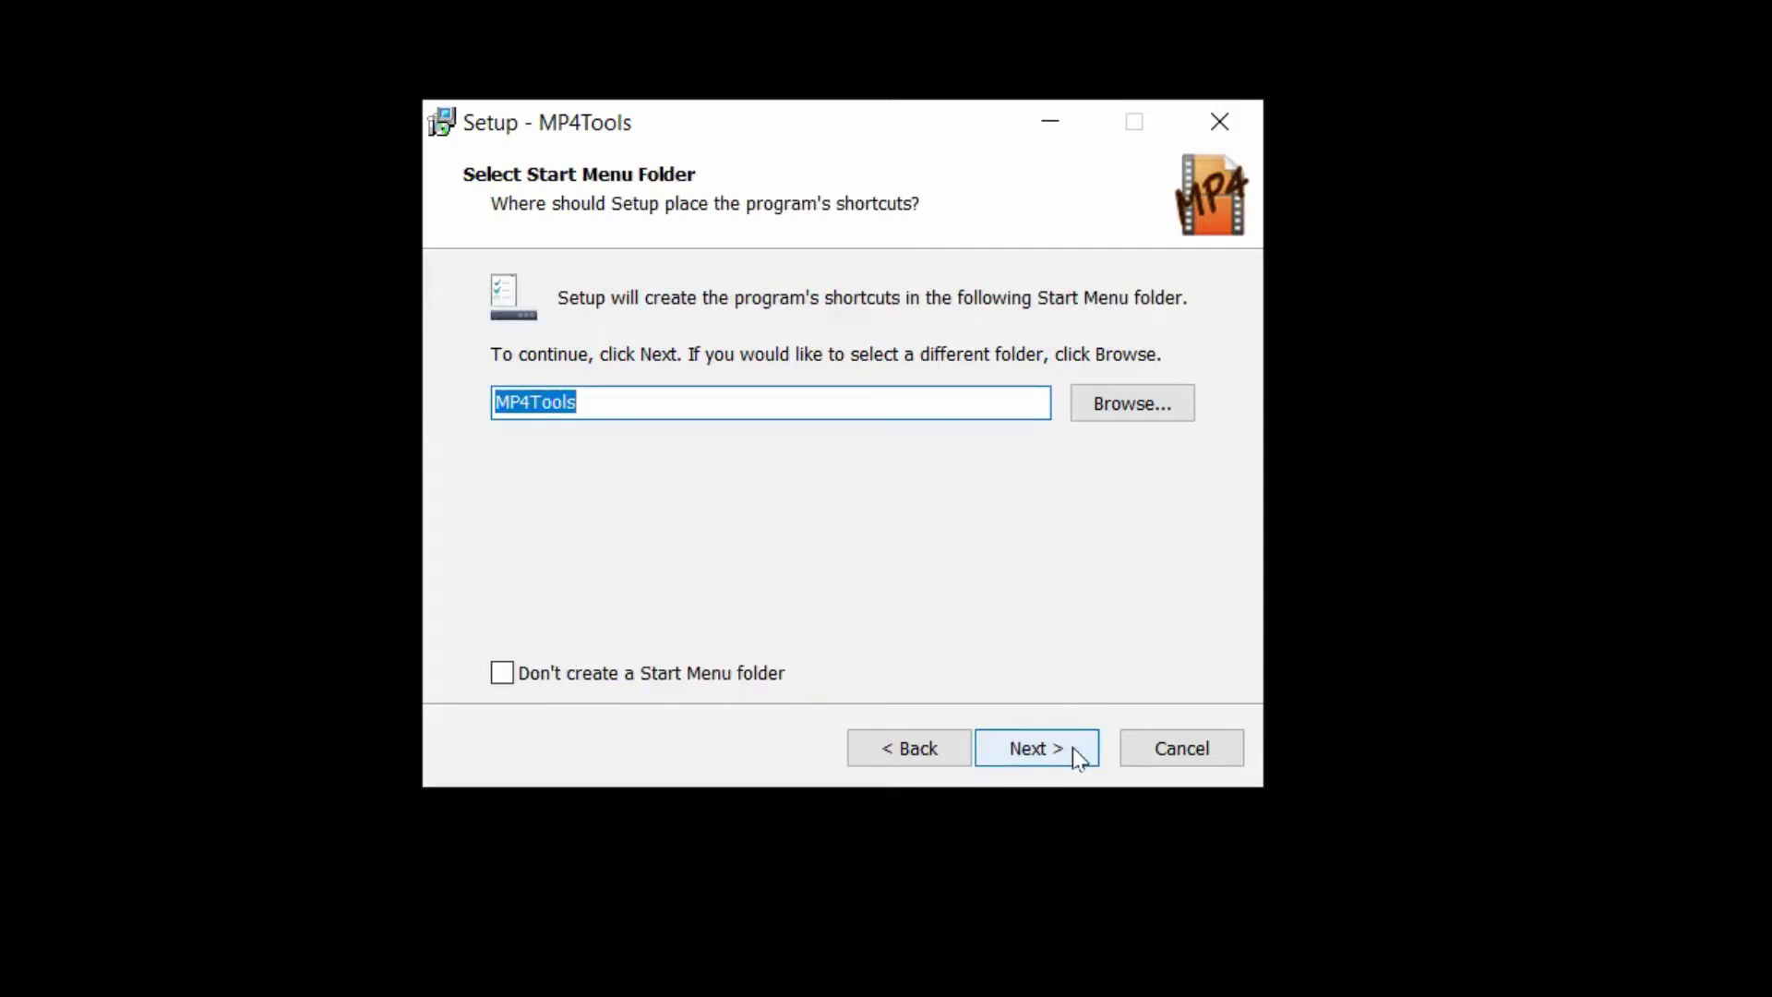
Keep the MP4Tools Start Menu folder, add a Quick Launch shortcut, and start installing
left_click(1078, 757)
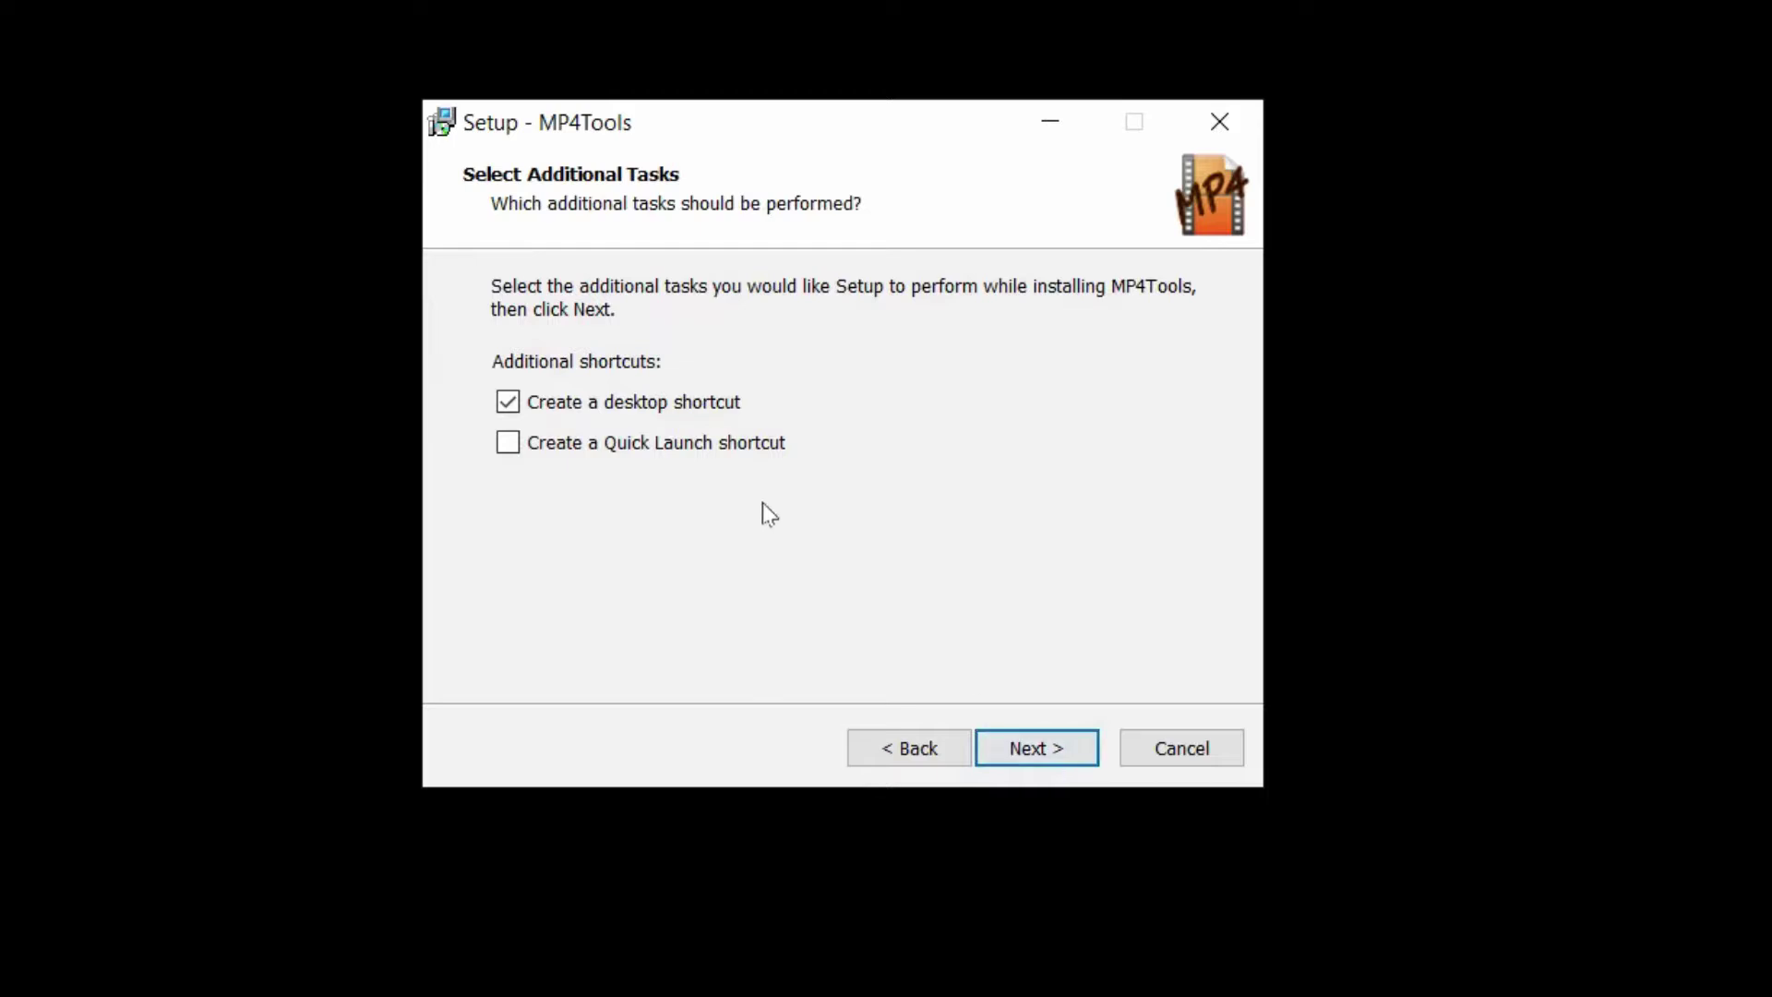
left_click(737, 446)
left_click(1058, 749)
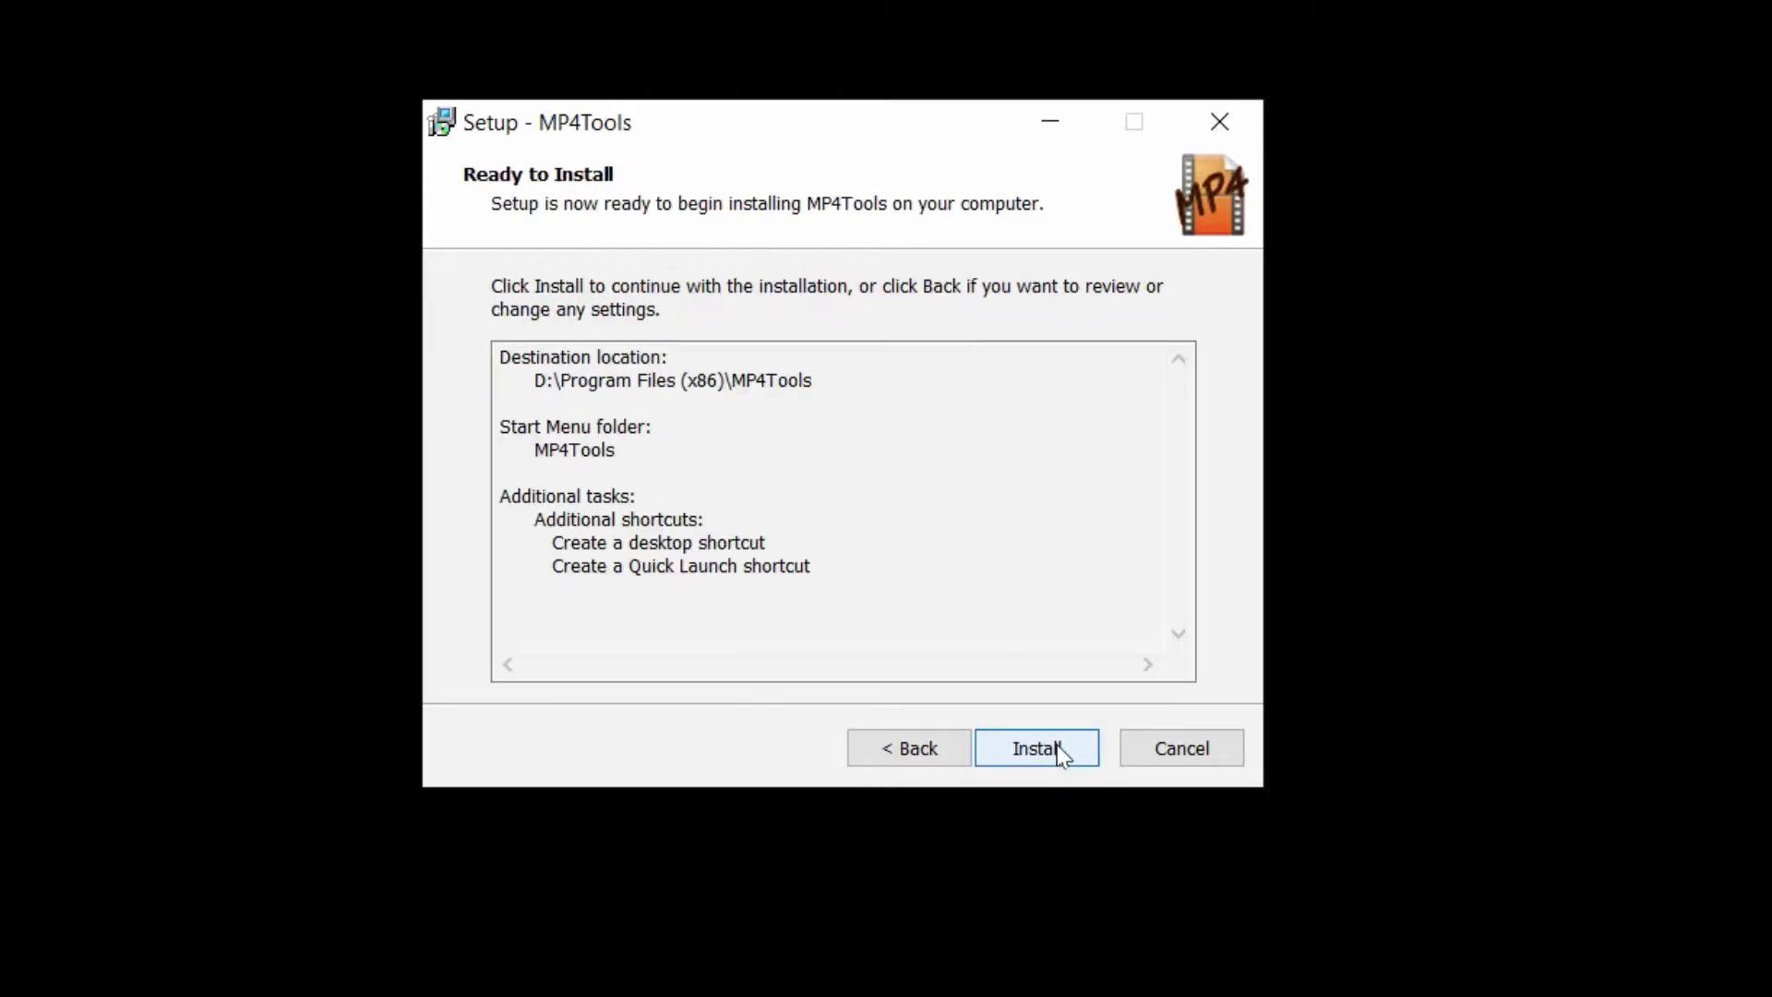
left_click(1059, 751)
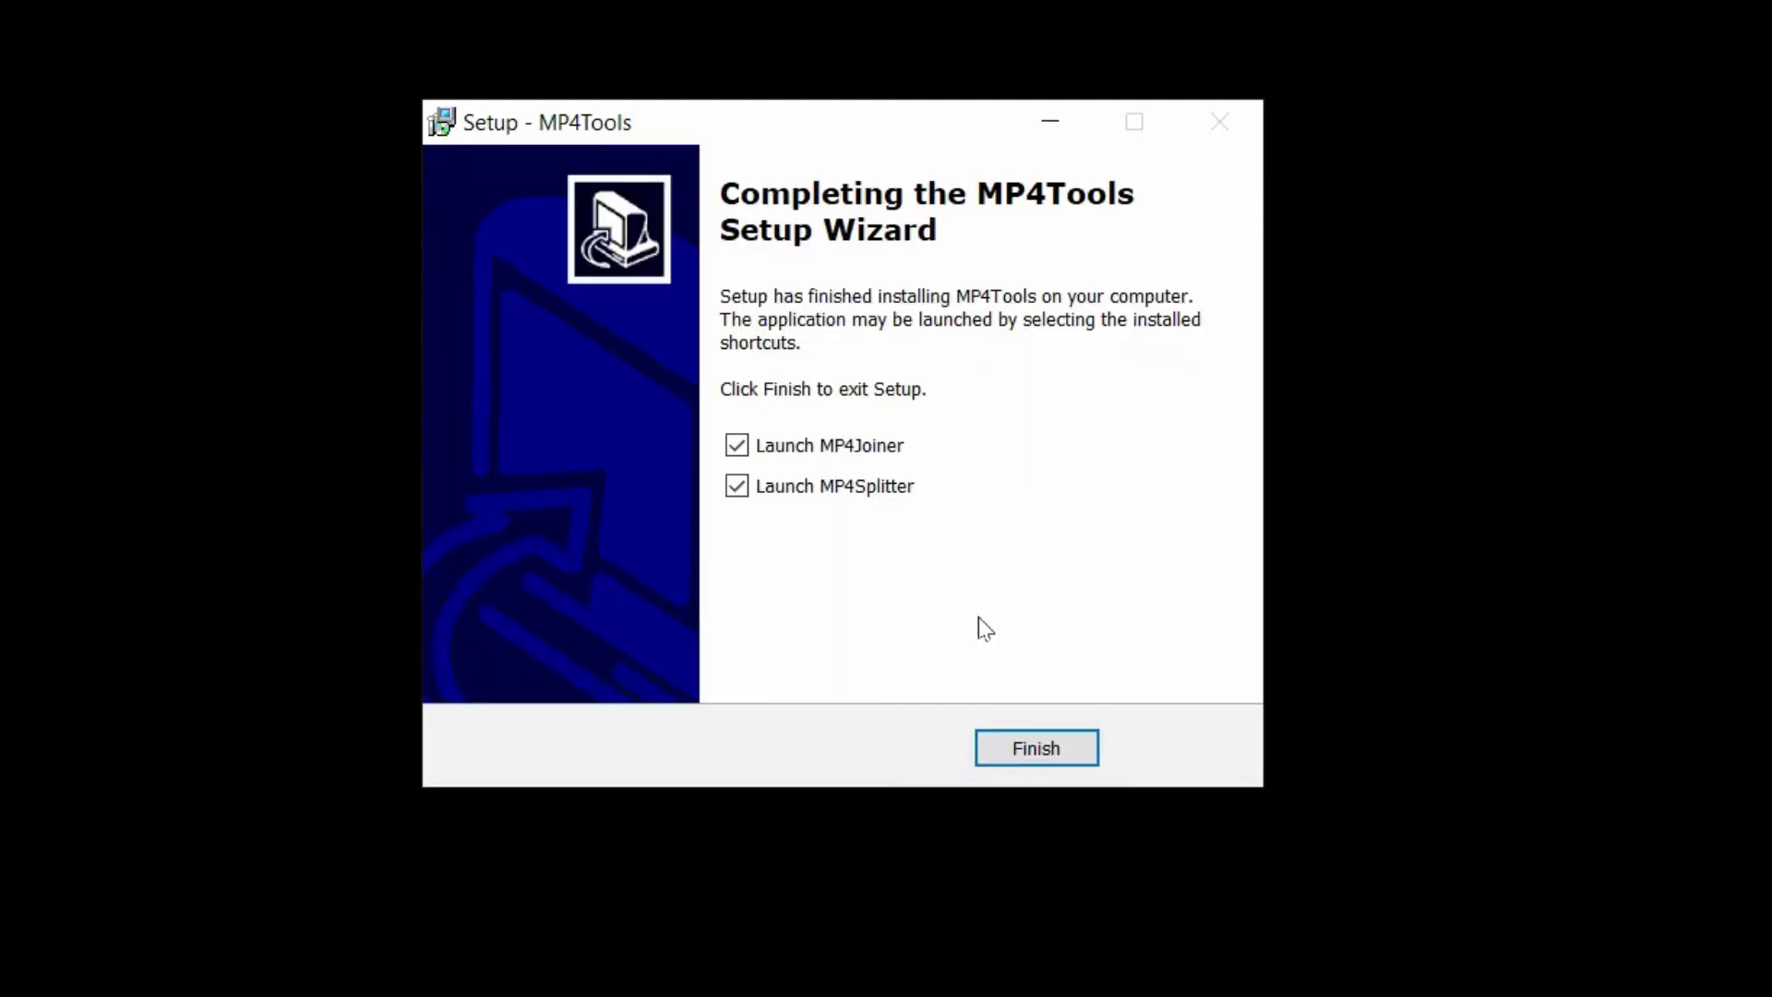
Finish setup, then view MP4 Joiner 3.8's About details and close them
left_click(1050, 746)
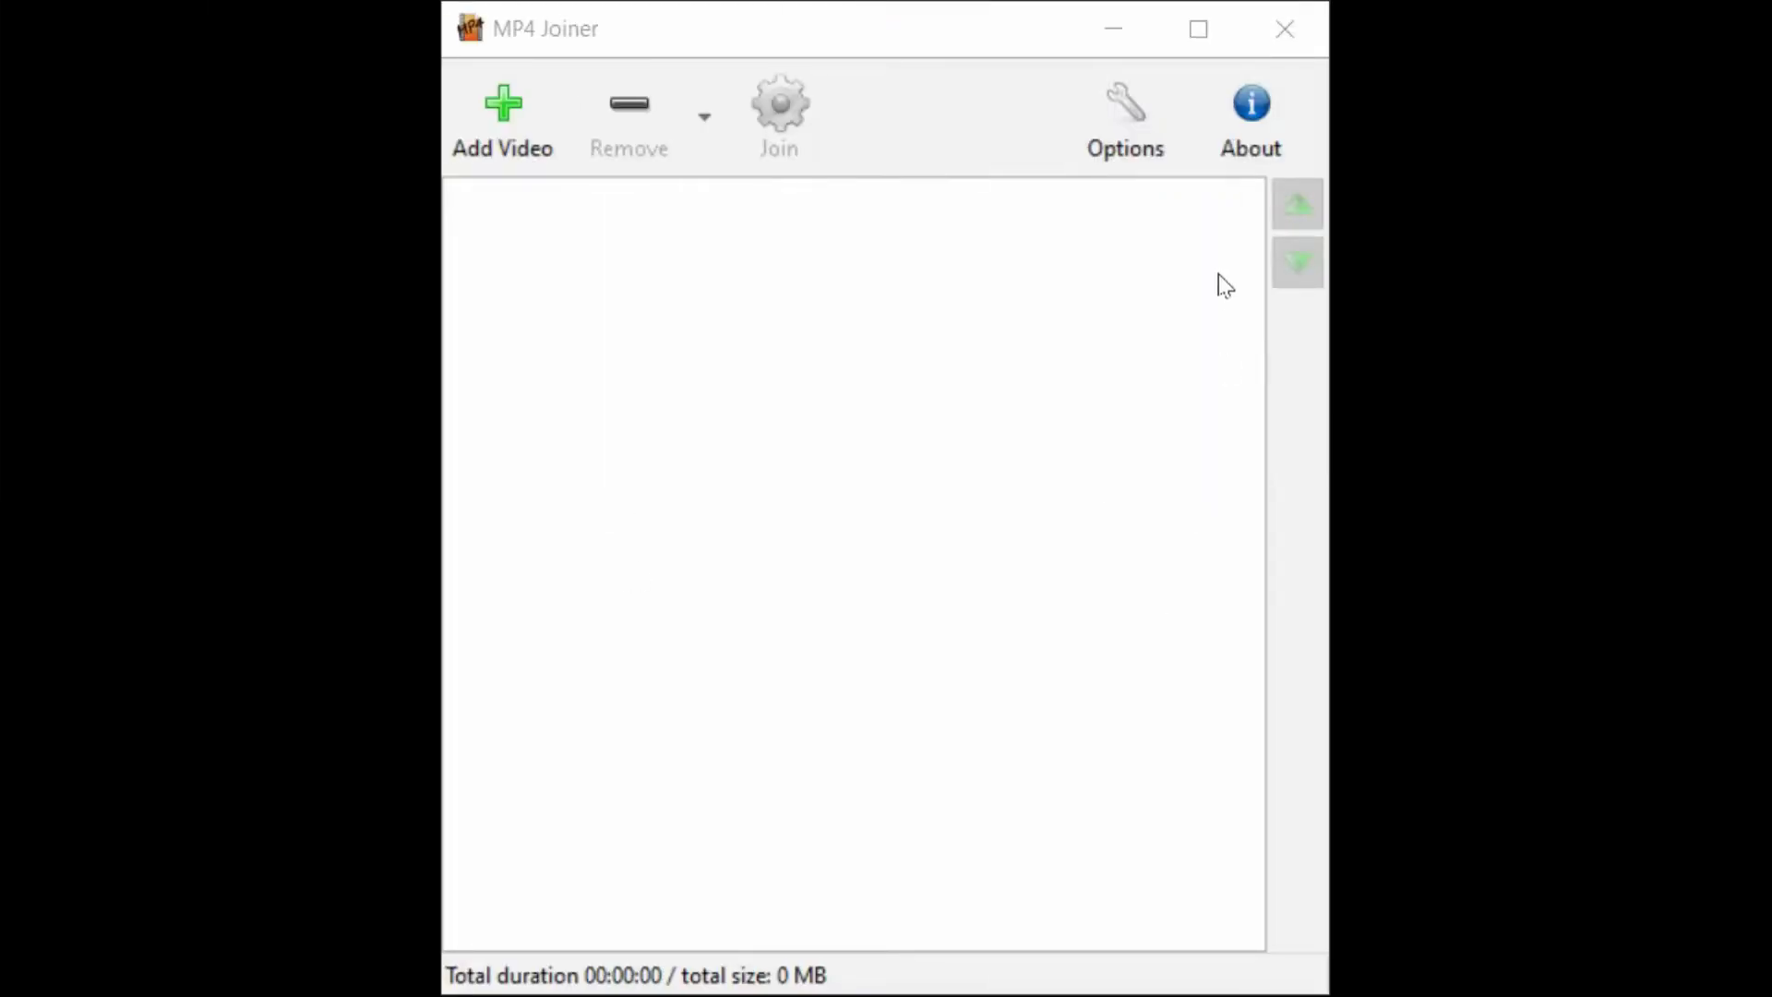
left_click(1257, 108)
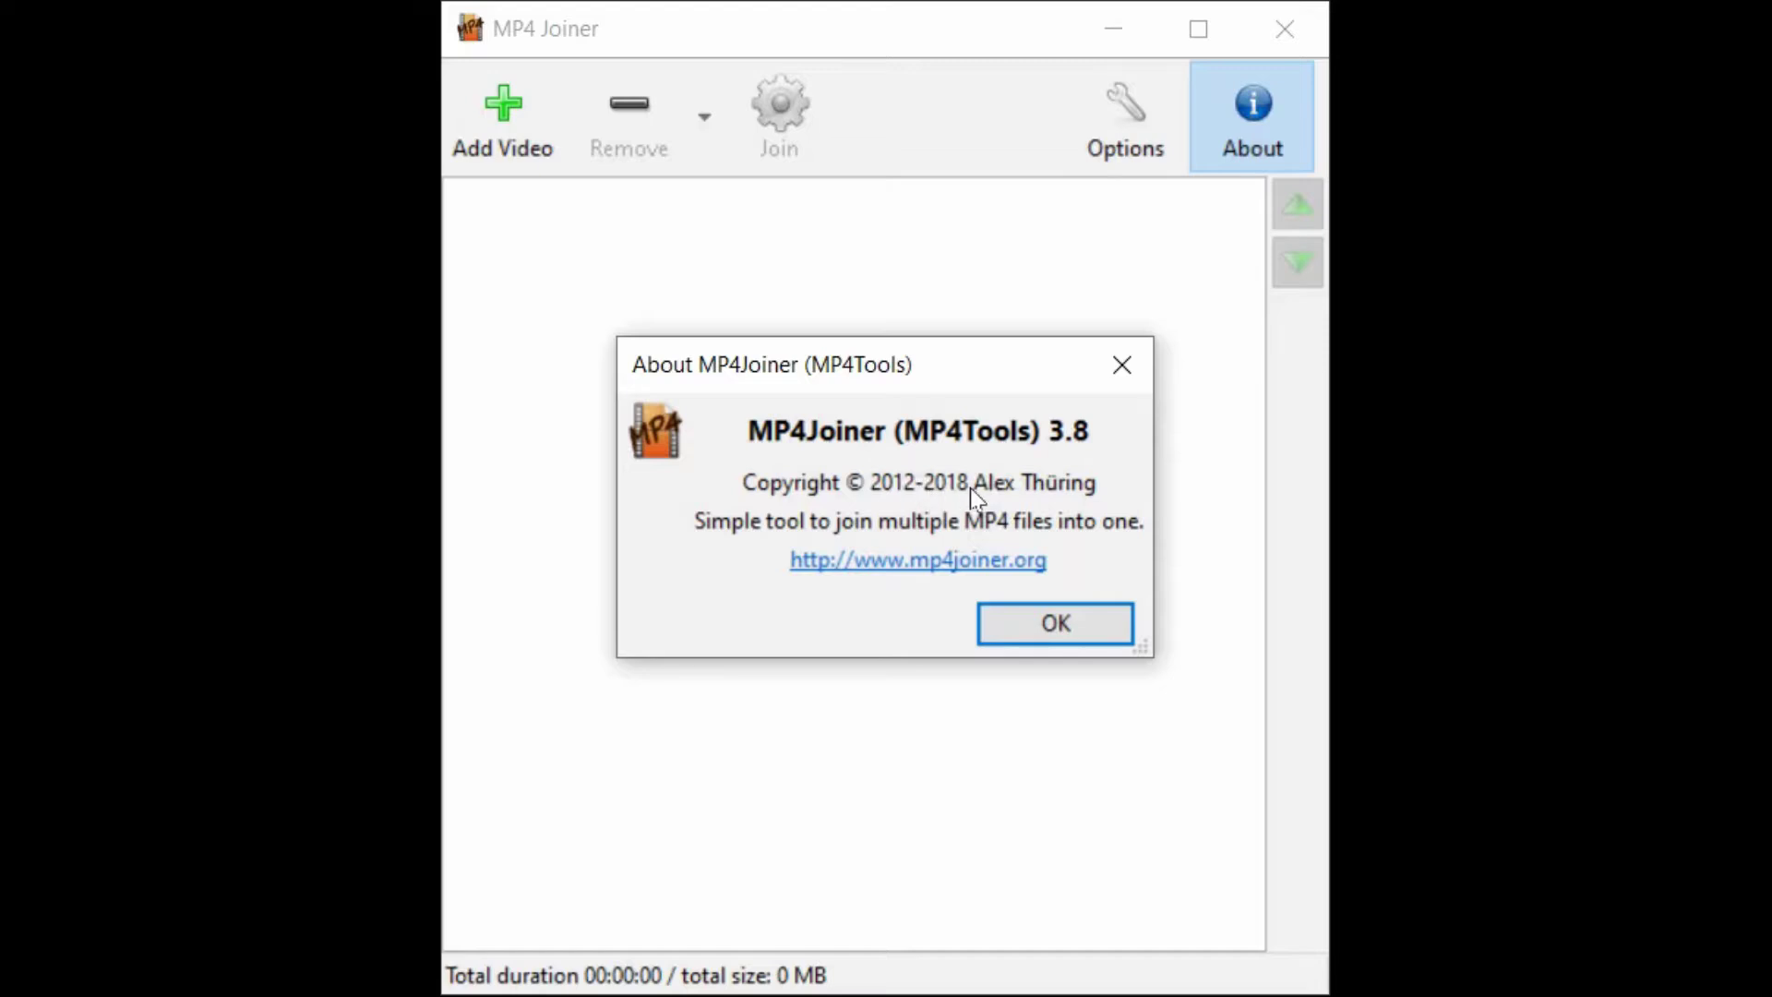
left_click(1068, 632)
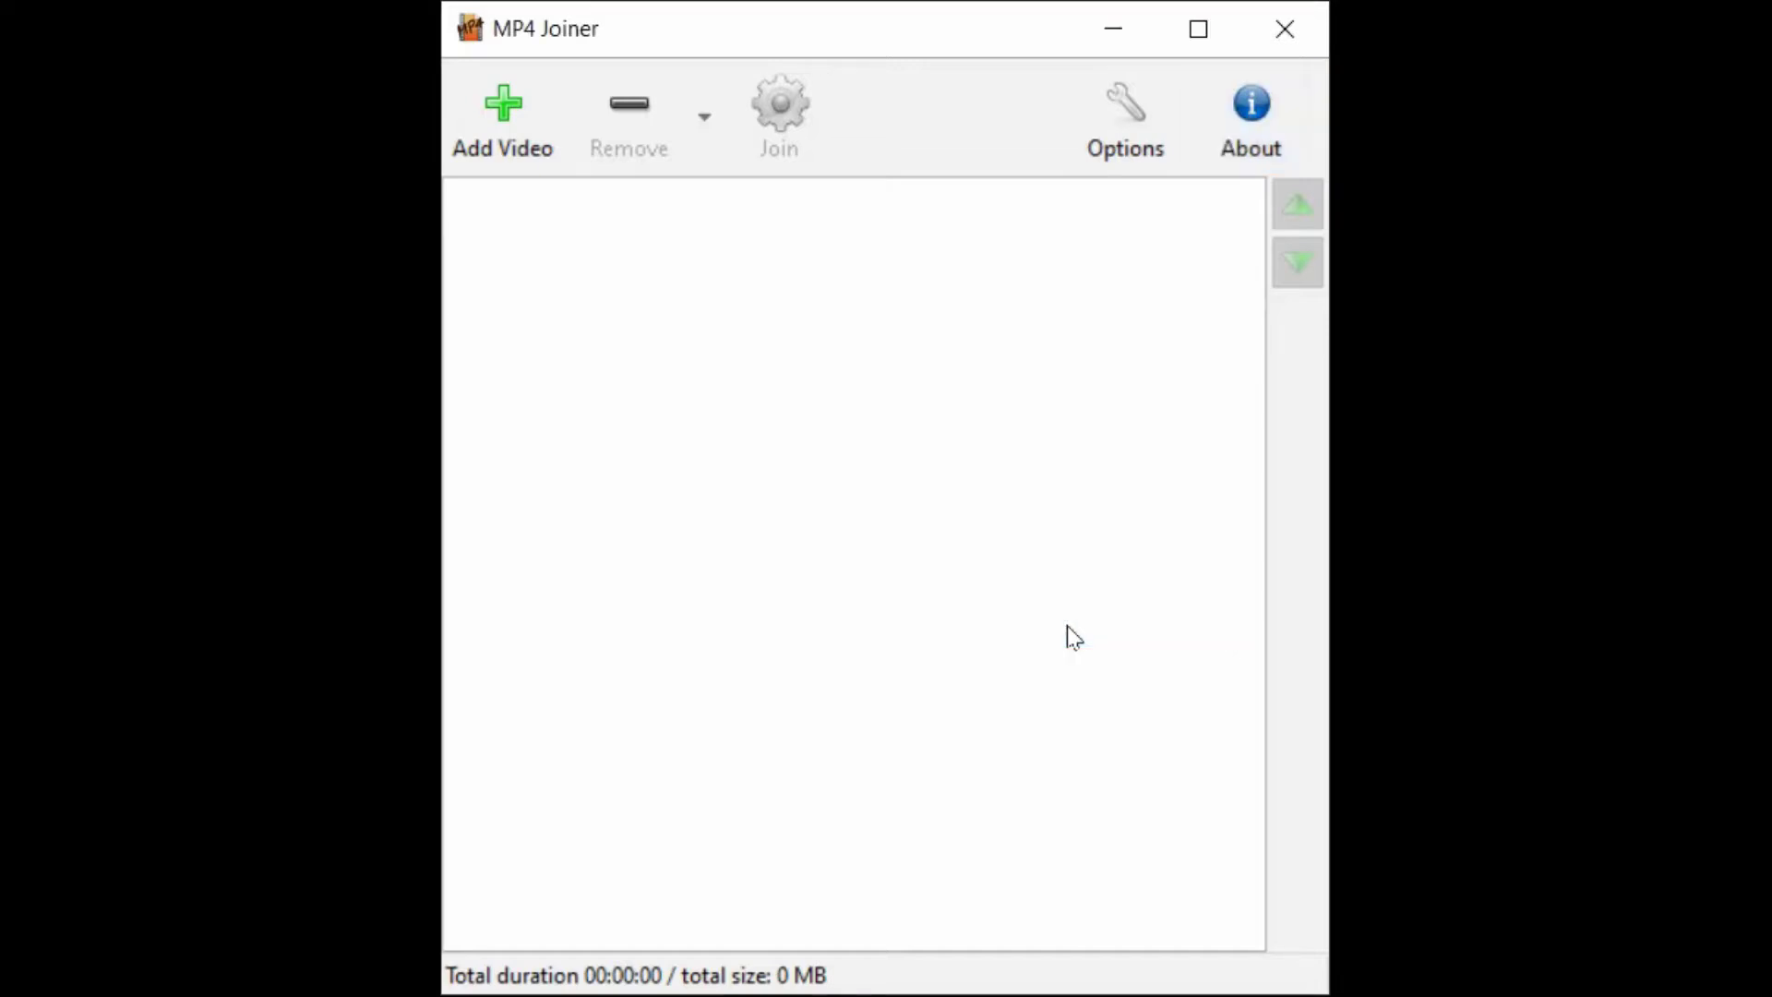
Open Options and review the interface languages, keeping English and the MP4Box parameters
left_click(1134, 152)
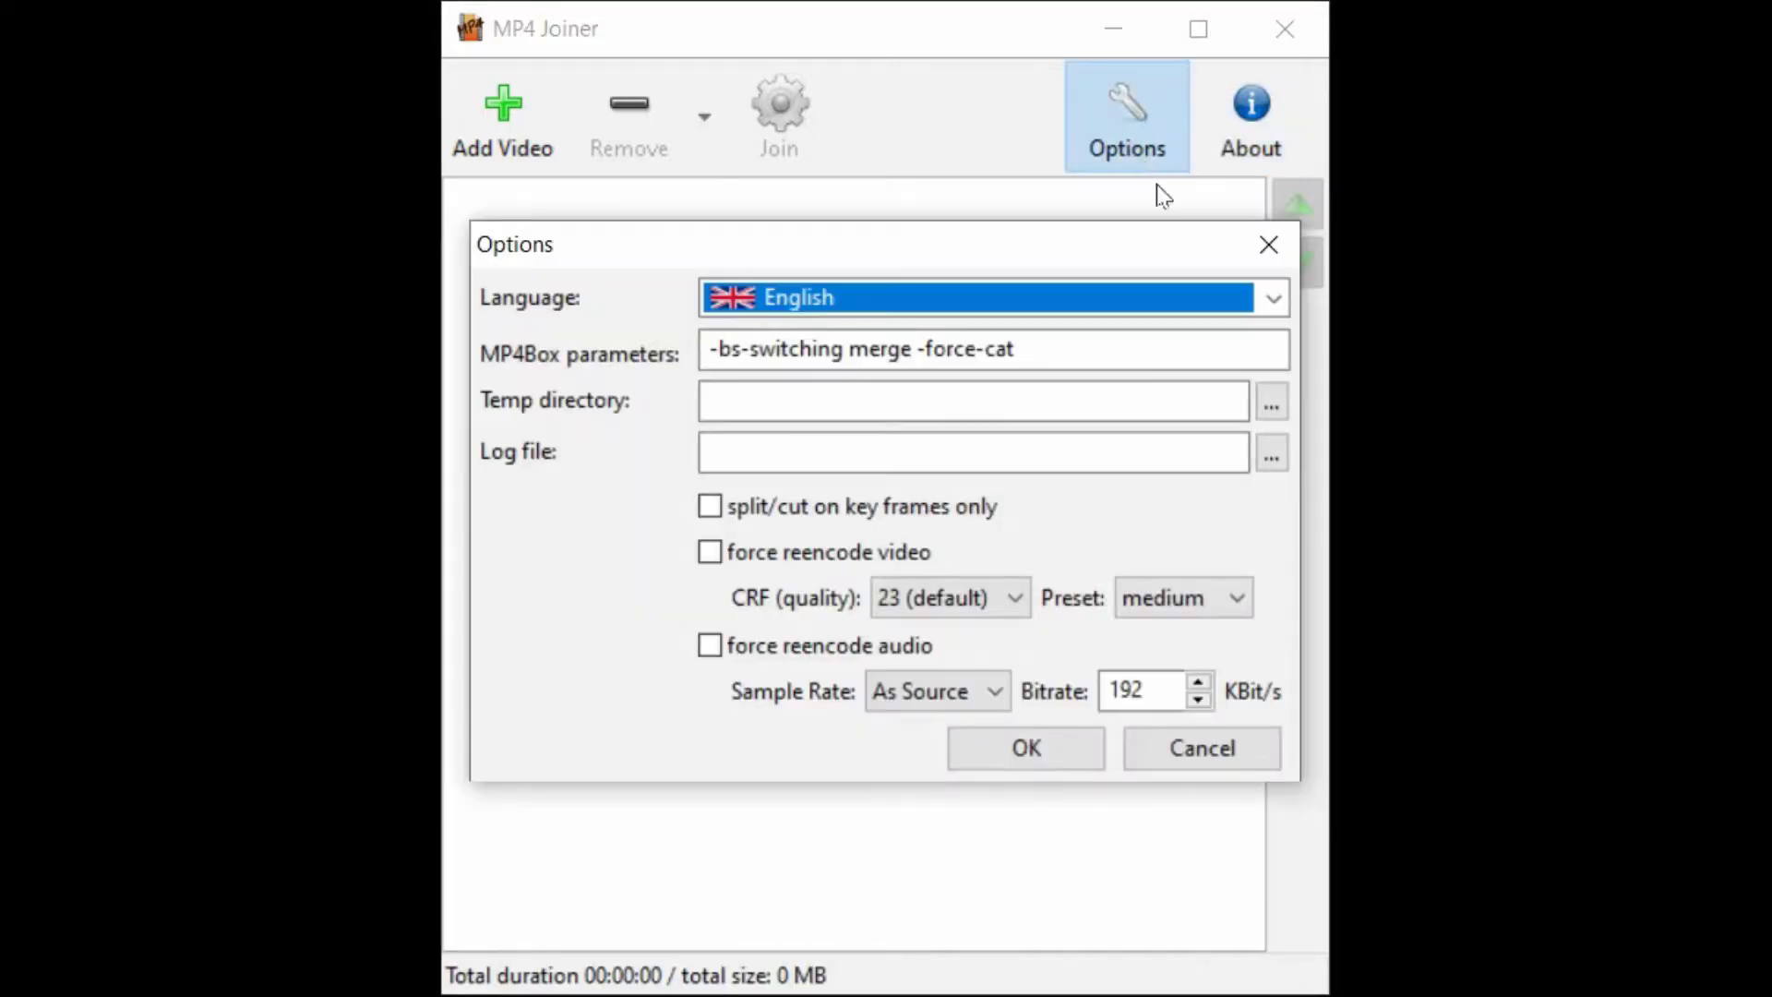
left_click(1274, 303)
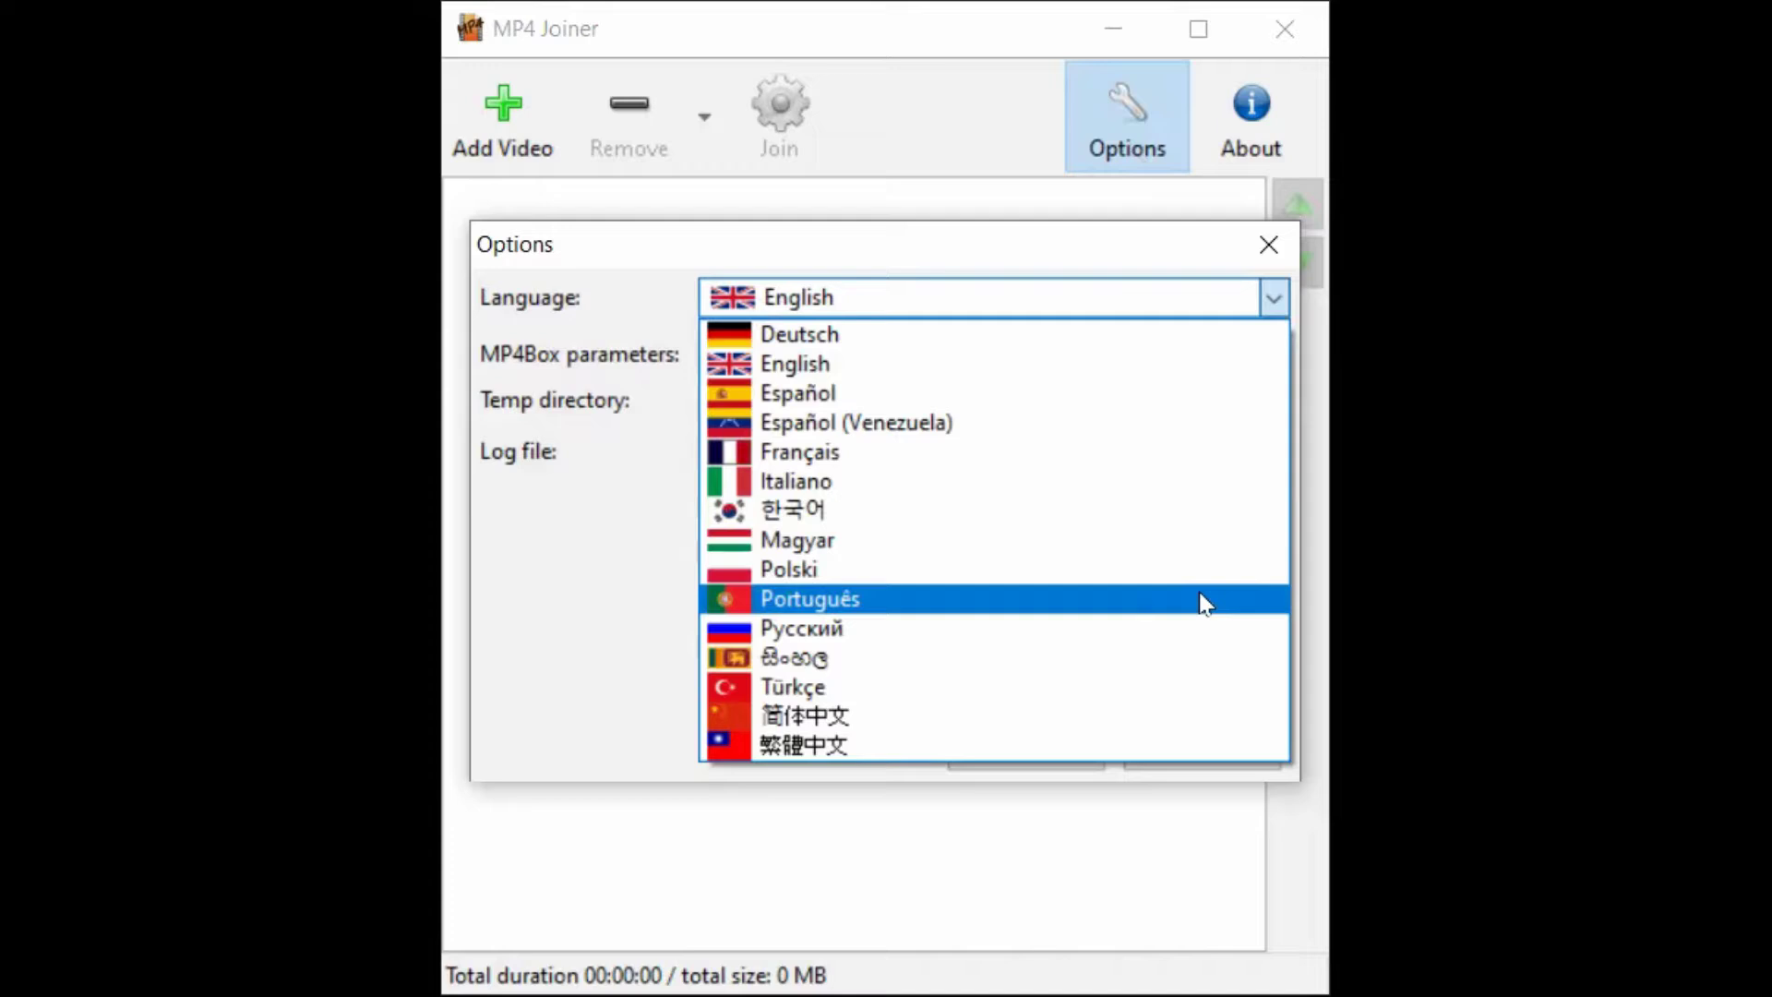
left_click(1159, 256)
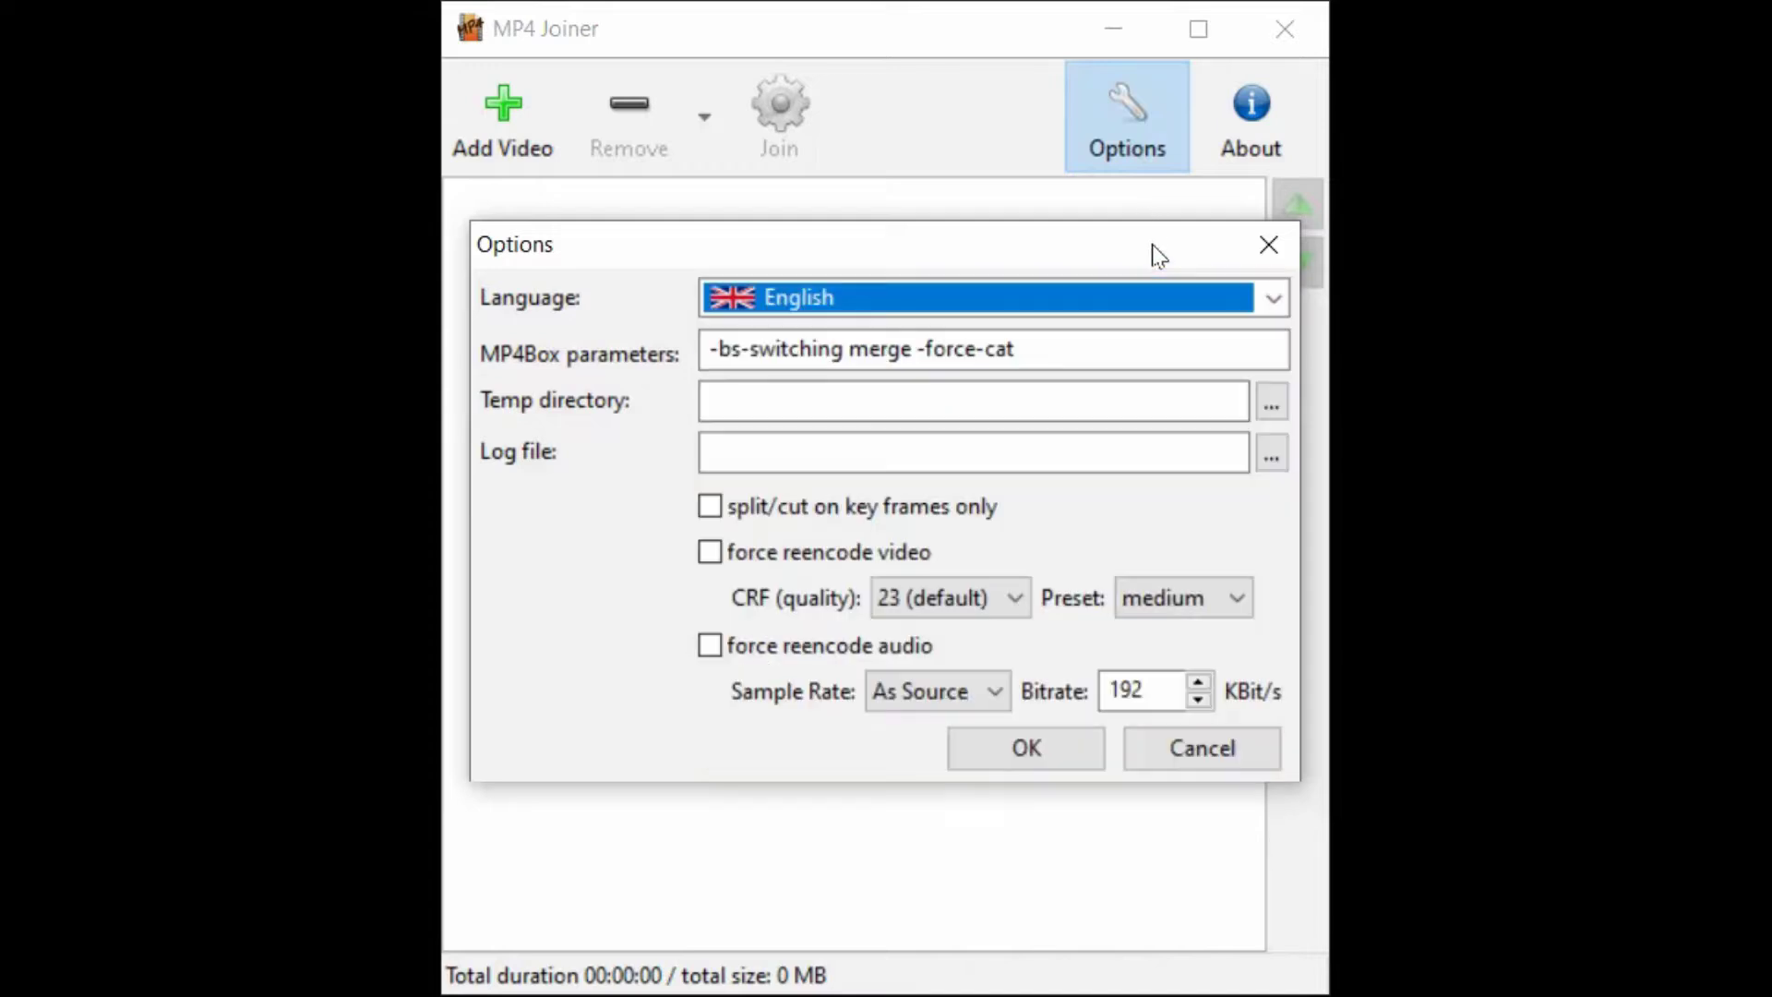
left_click(1139, 352)
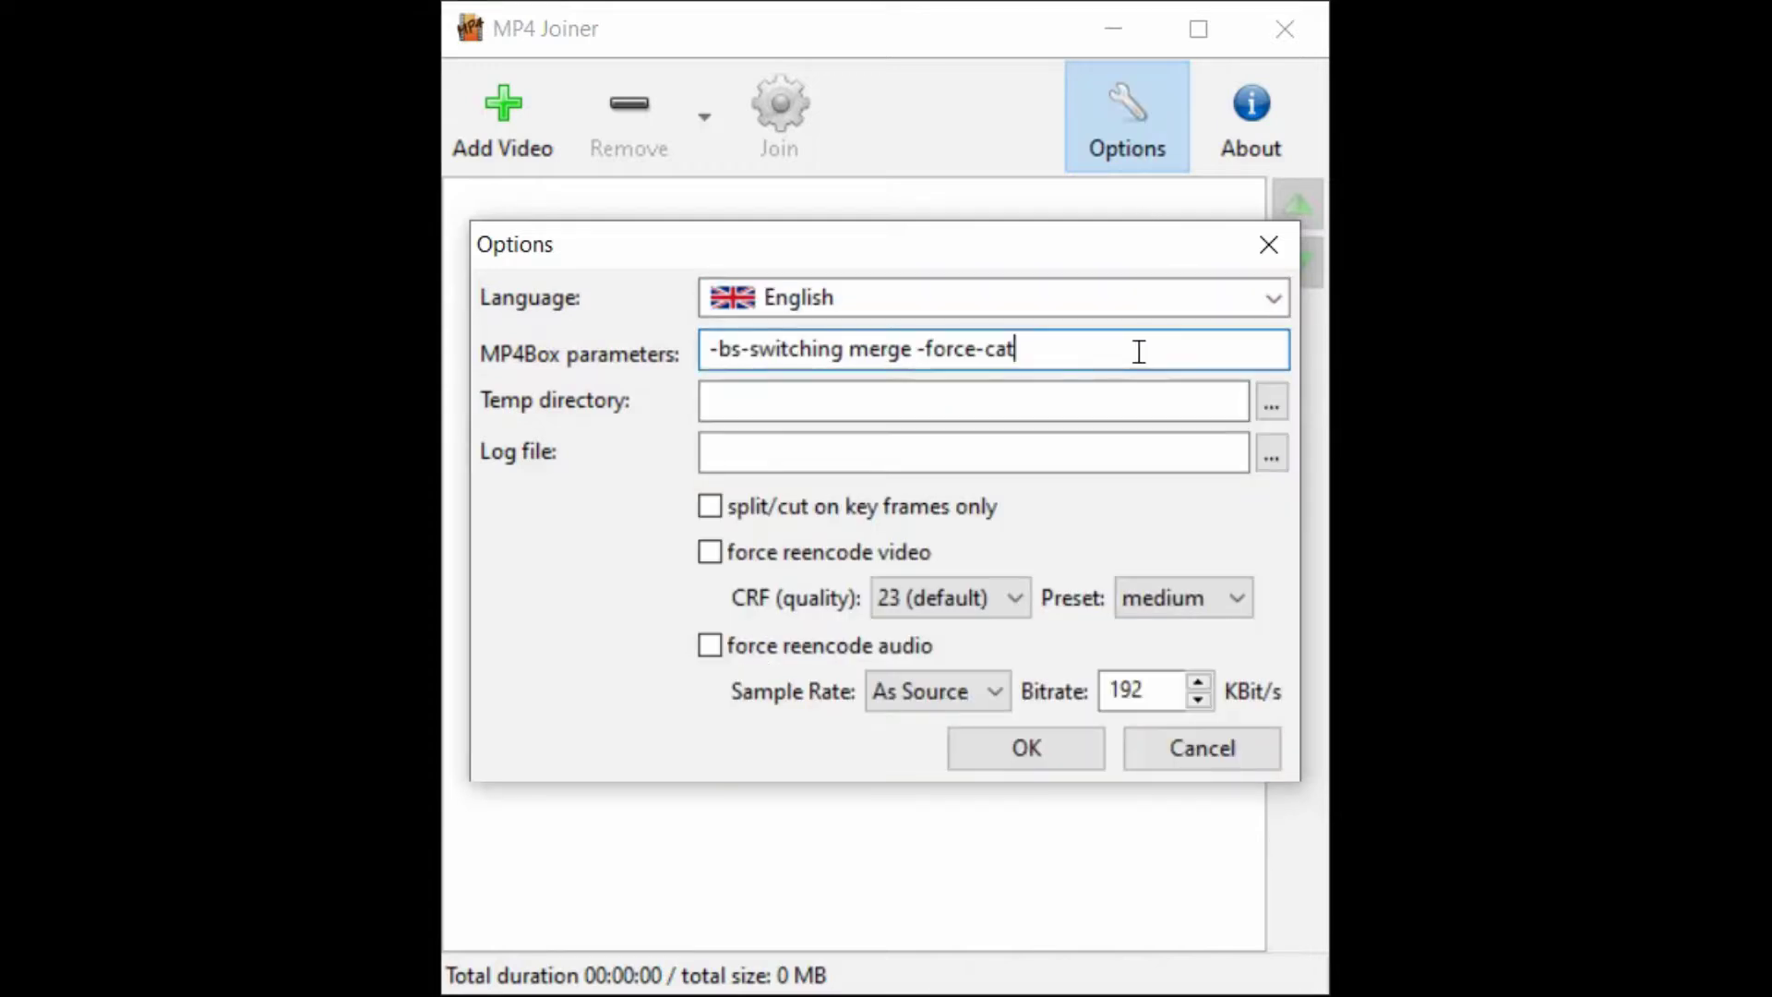
Leave the temp directory and log file unset, cancelling both browse dialogs
left_click(1273, 411)
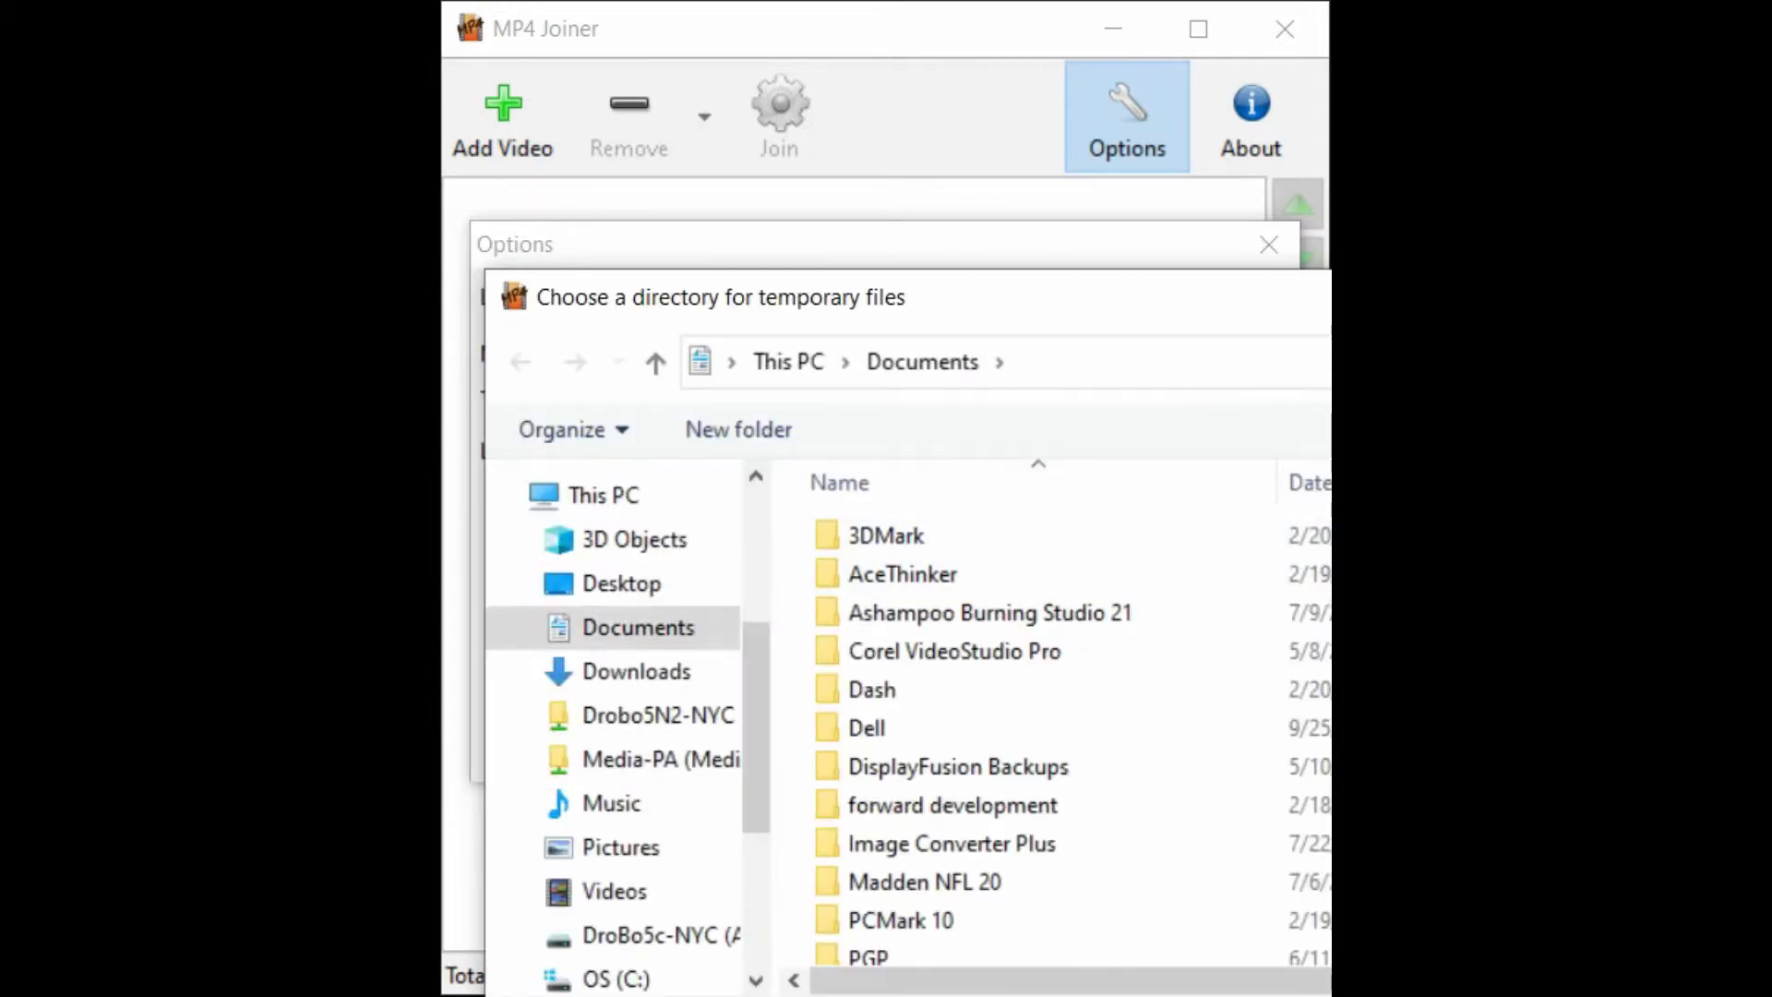
key("Escape")
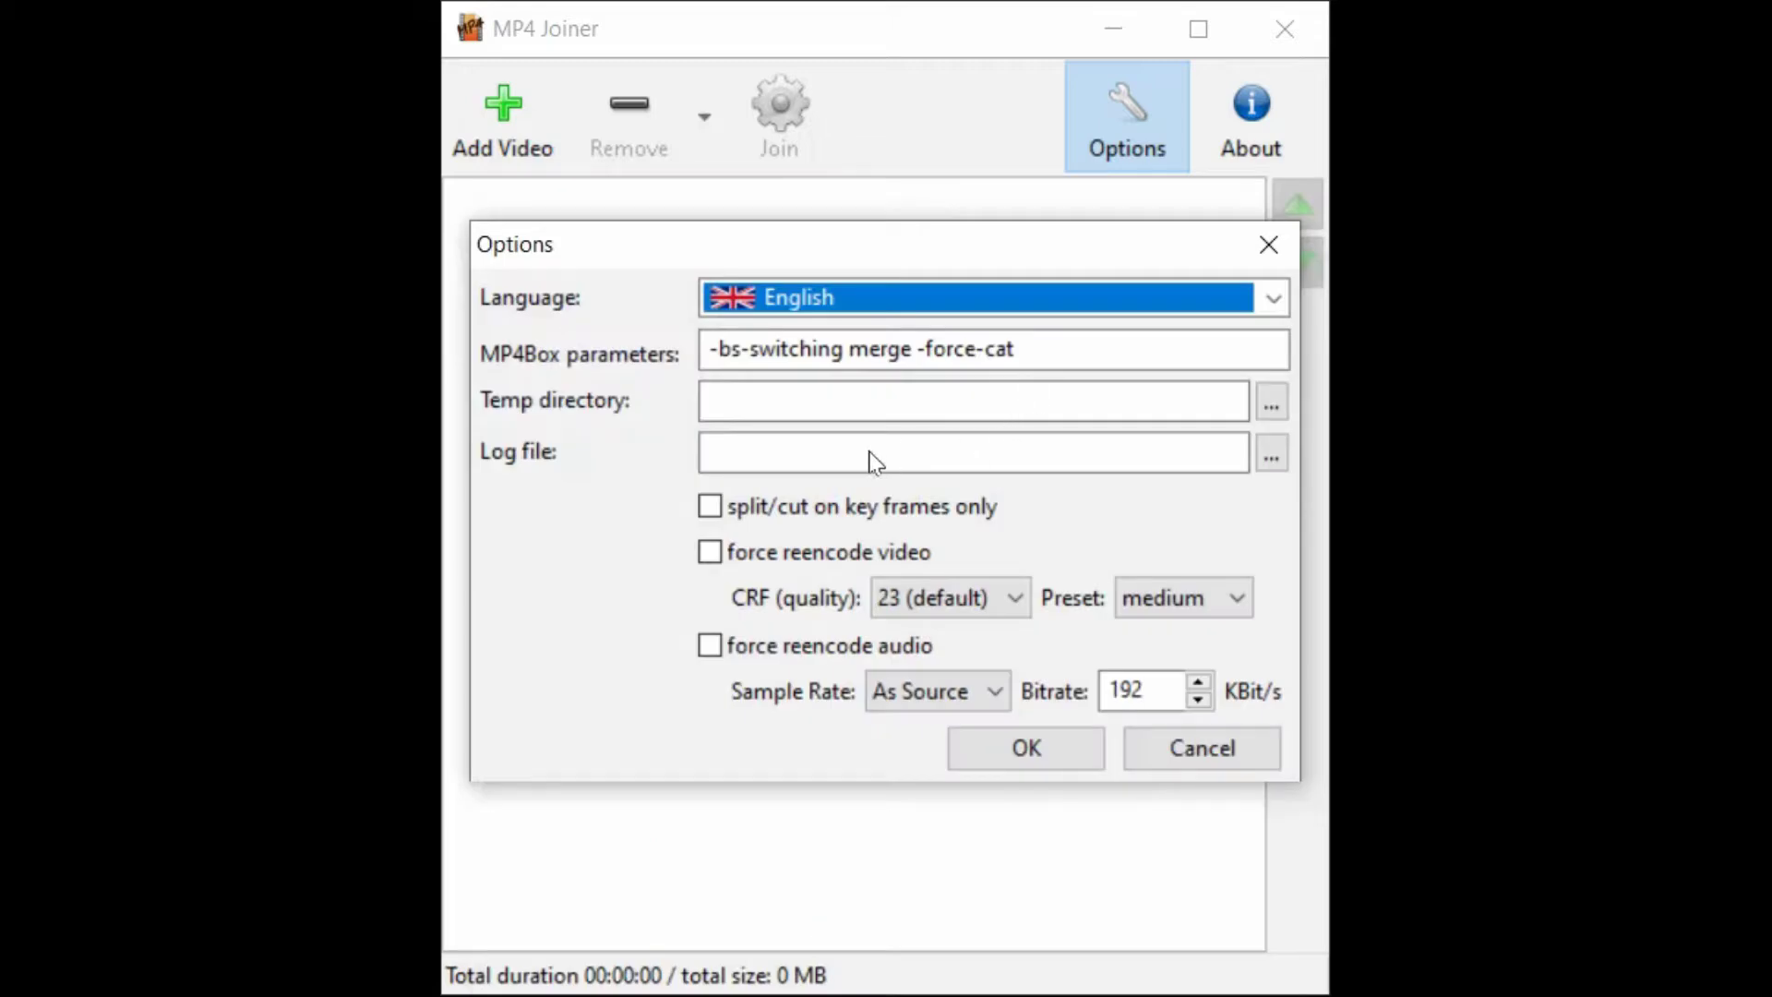
left_click(1273, 456)
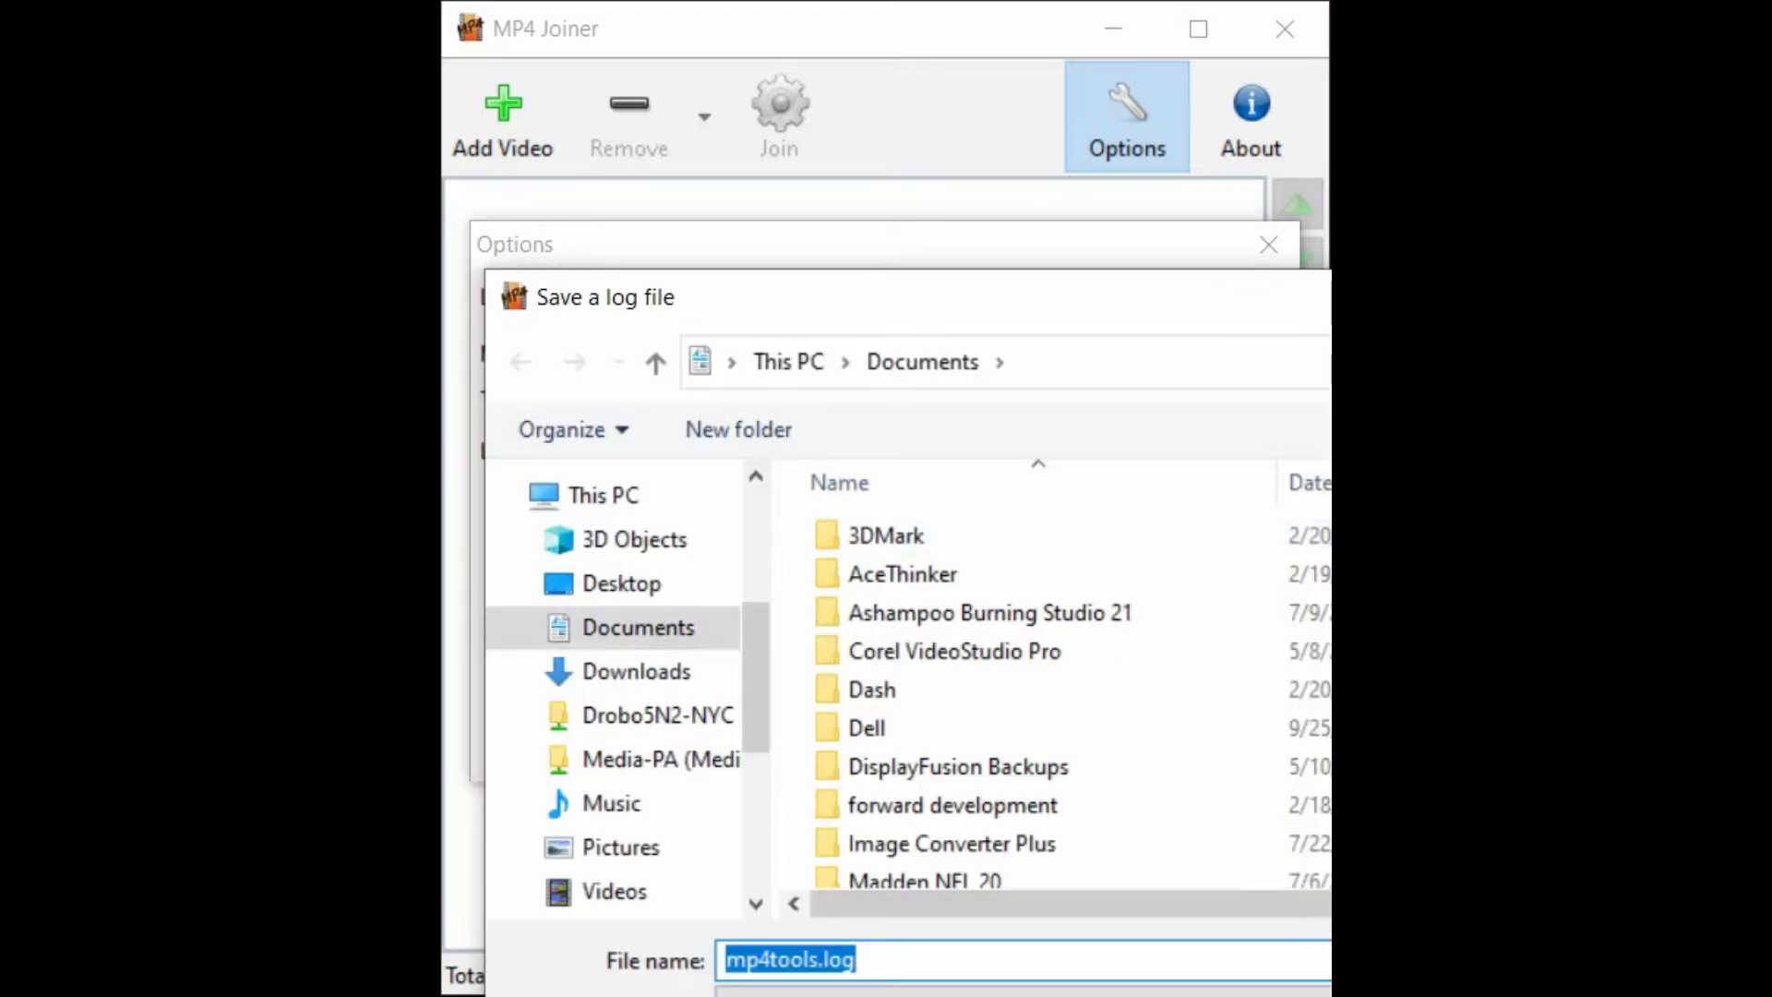
key("Escape")
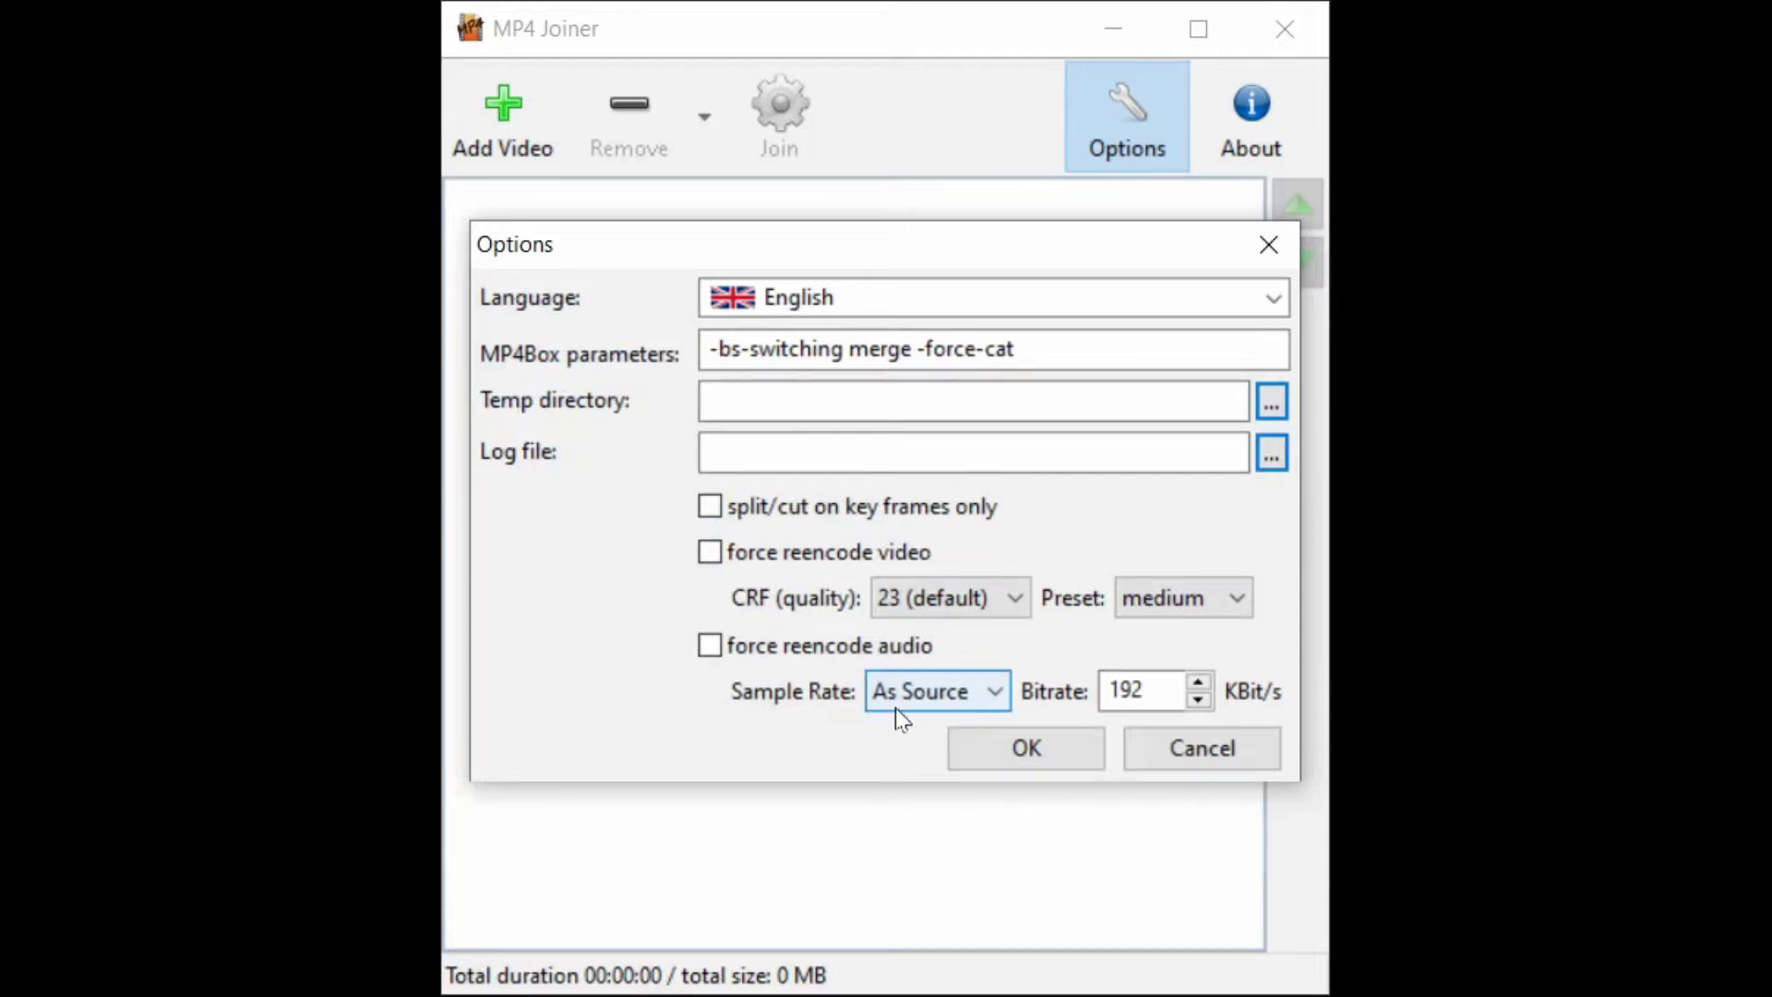
Confirm the options, dismiss the restart notice, and reopen Options
left_click(1027, 748)
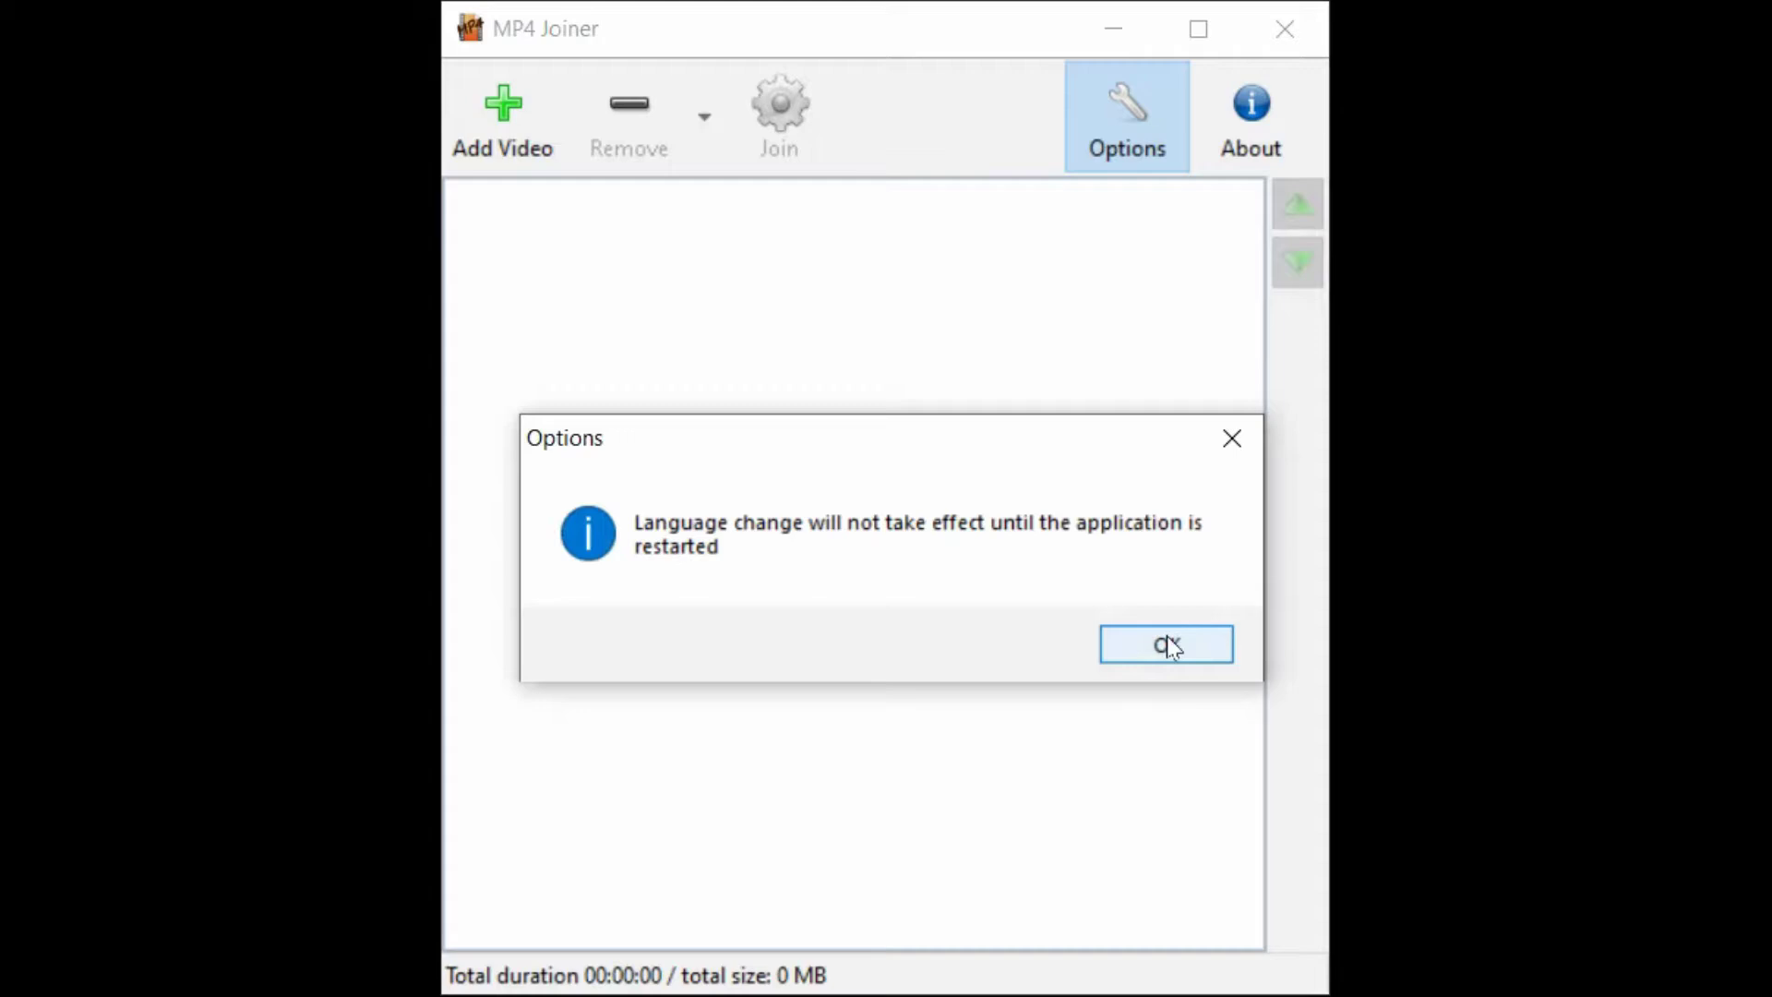
left_click(1231, 445)
left_click(1151, 164)
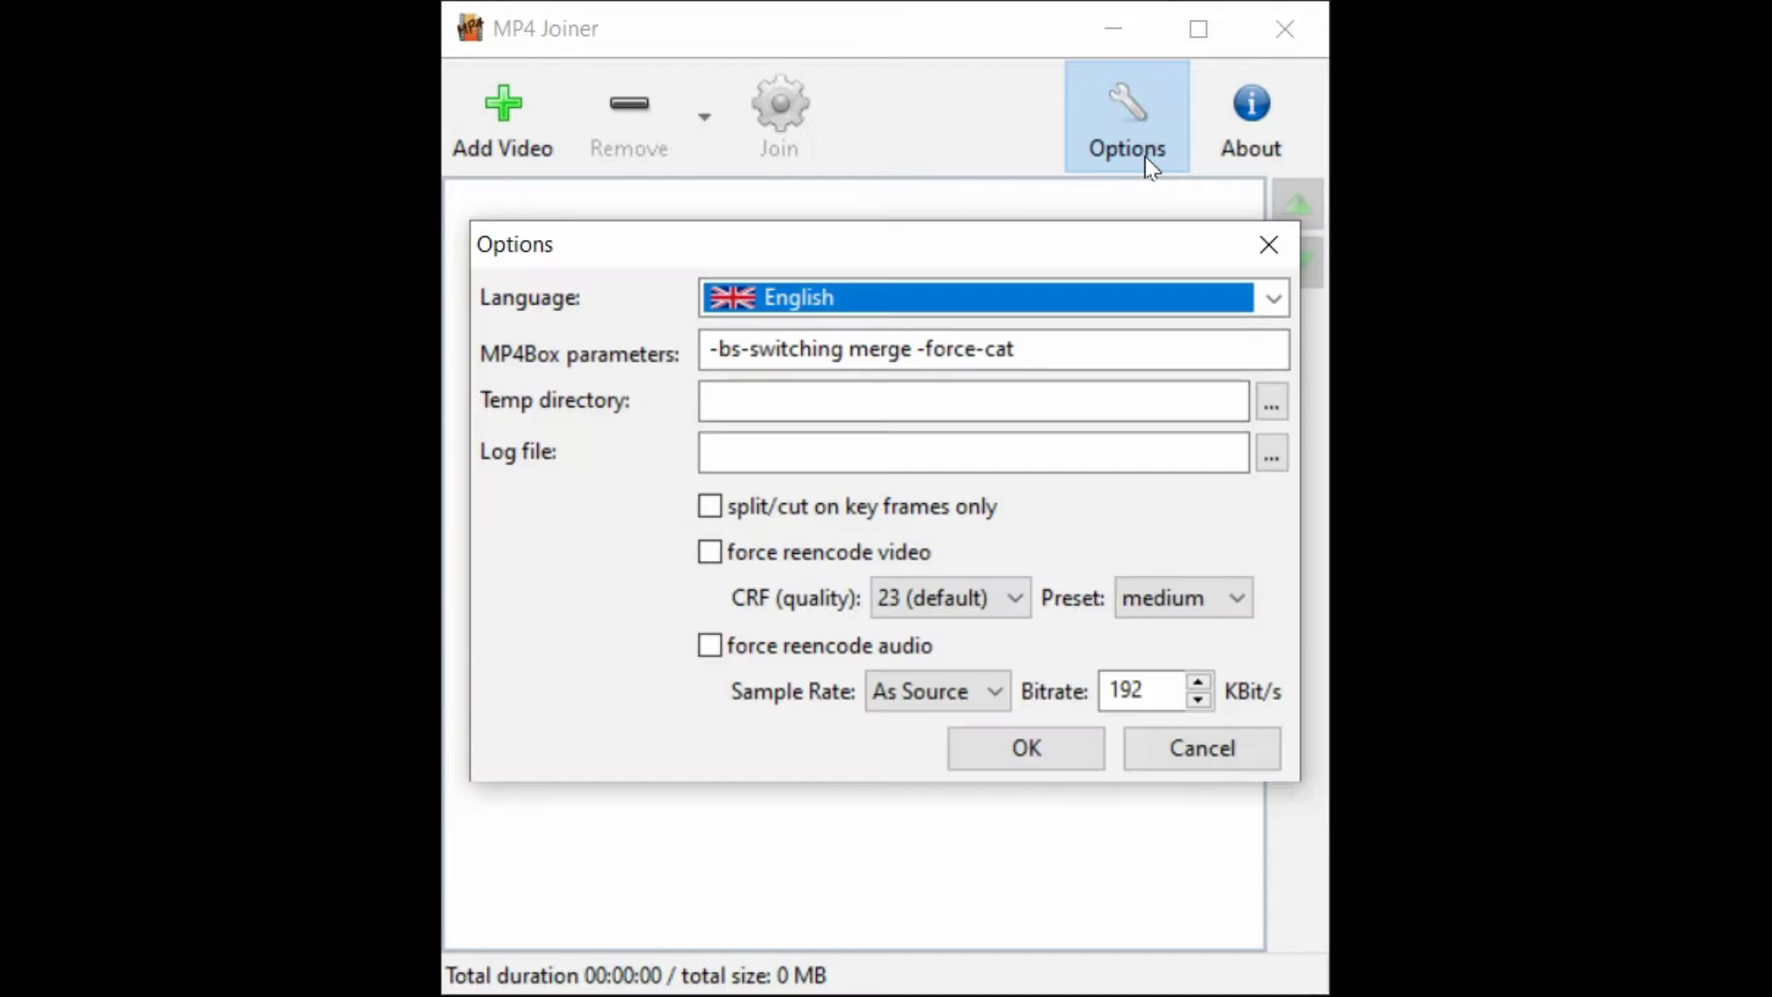
Close Options and browse to Desktop > 0000 - Temp > jai to add videos
left_click(1027, 750)
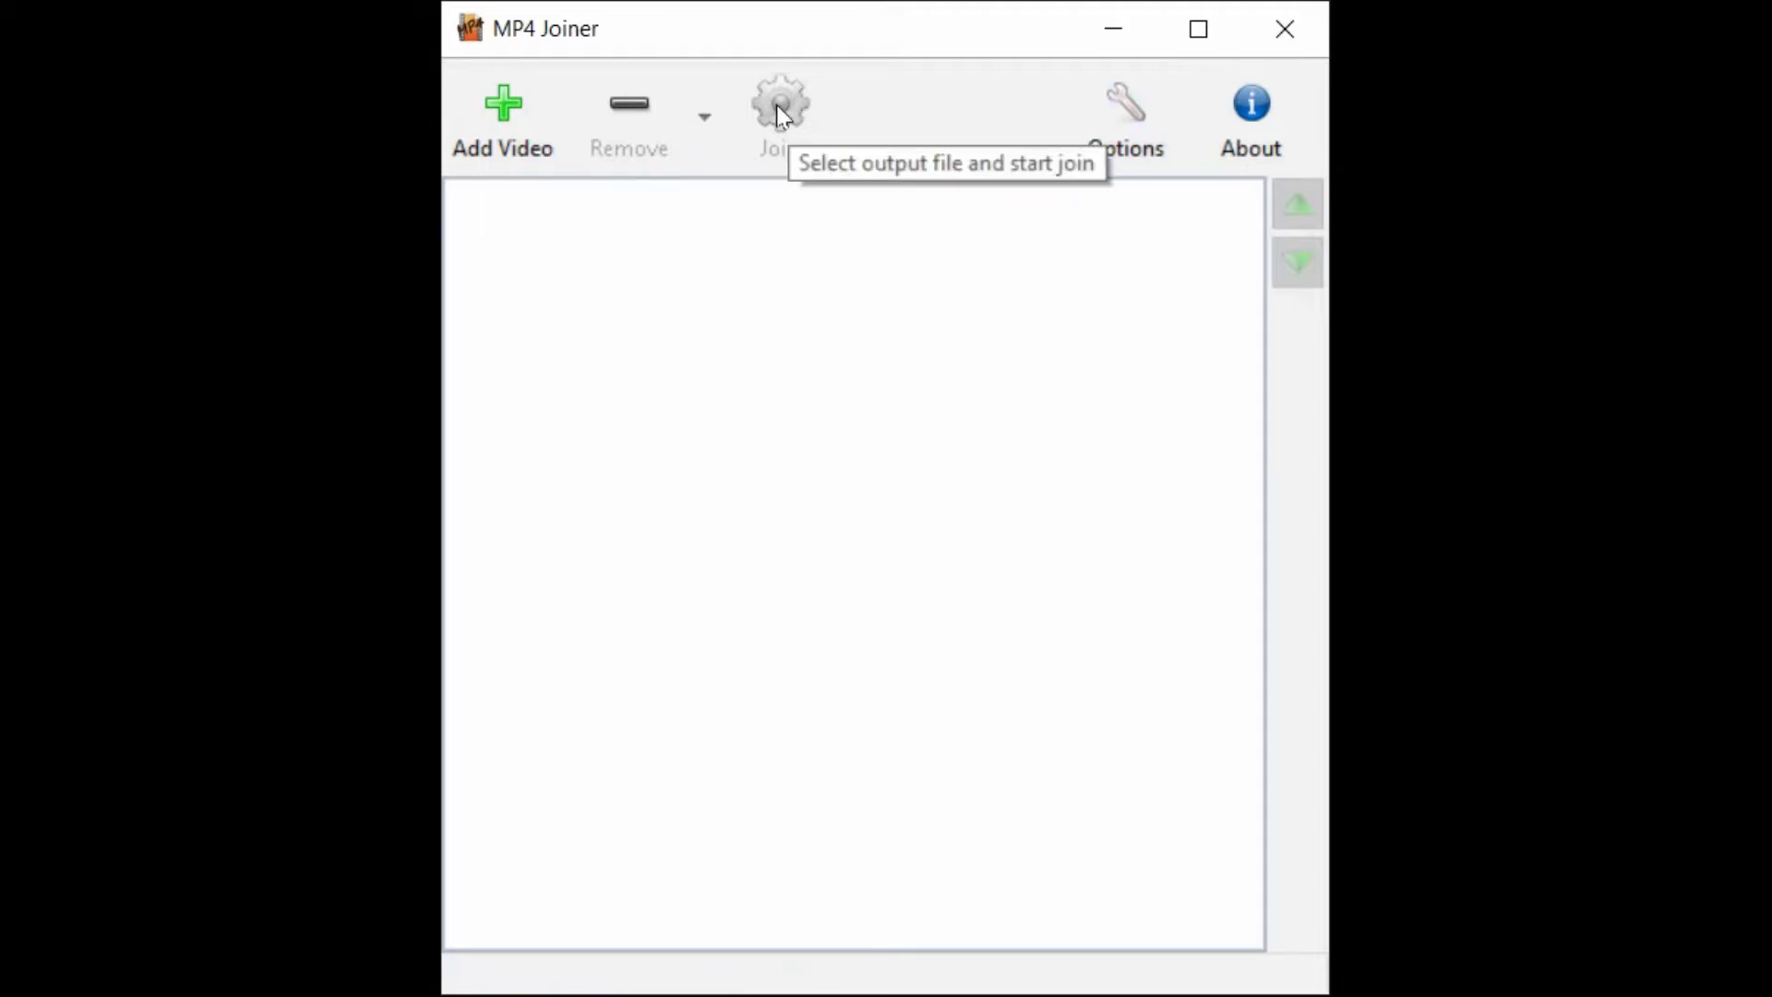
left_click(531, 143)
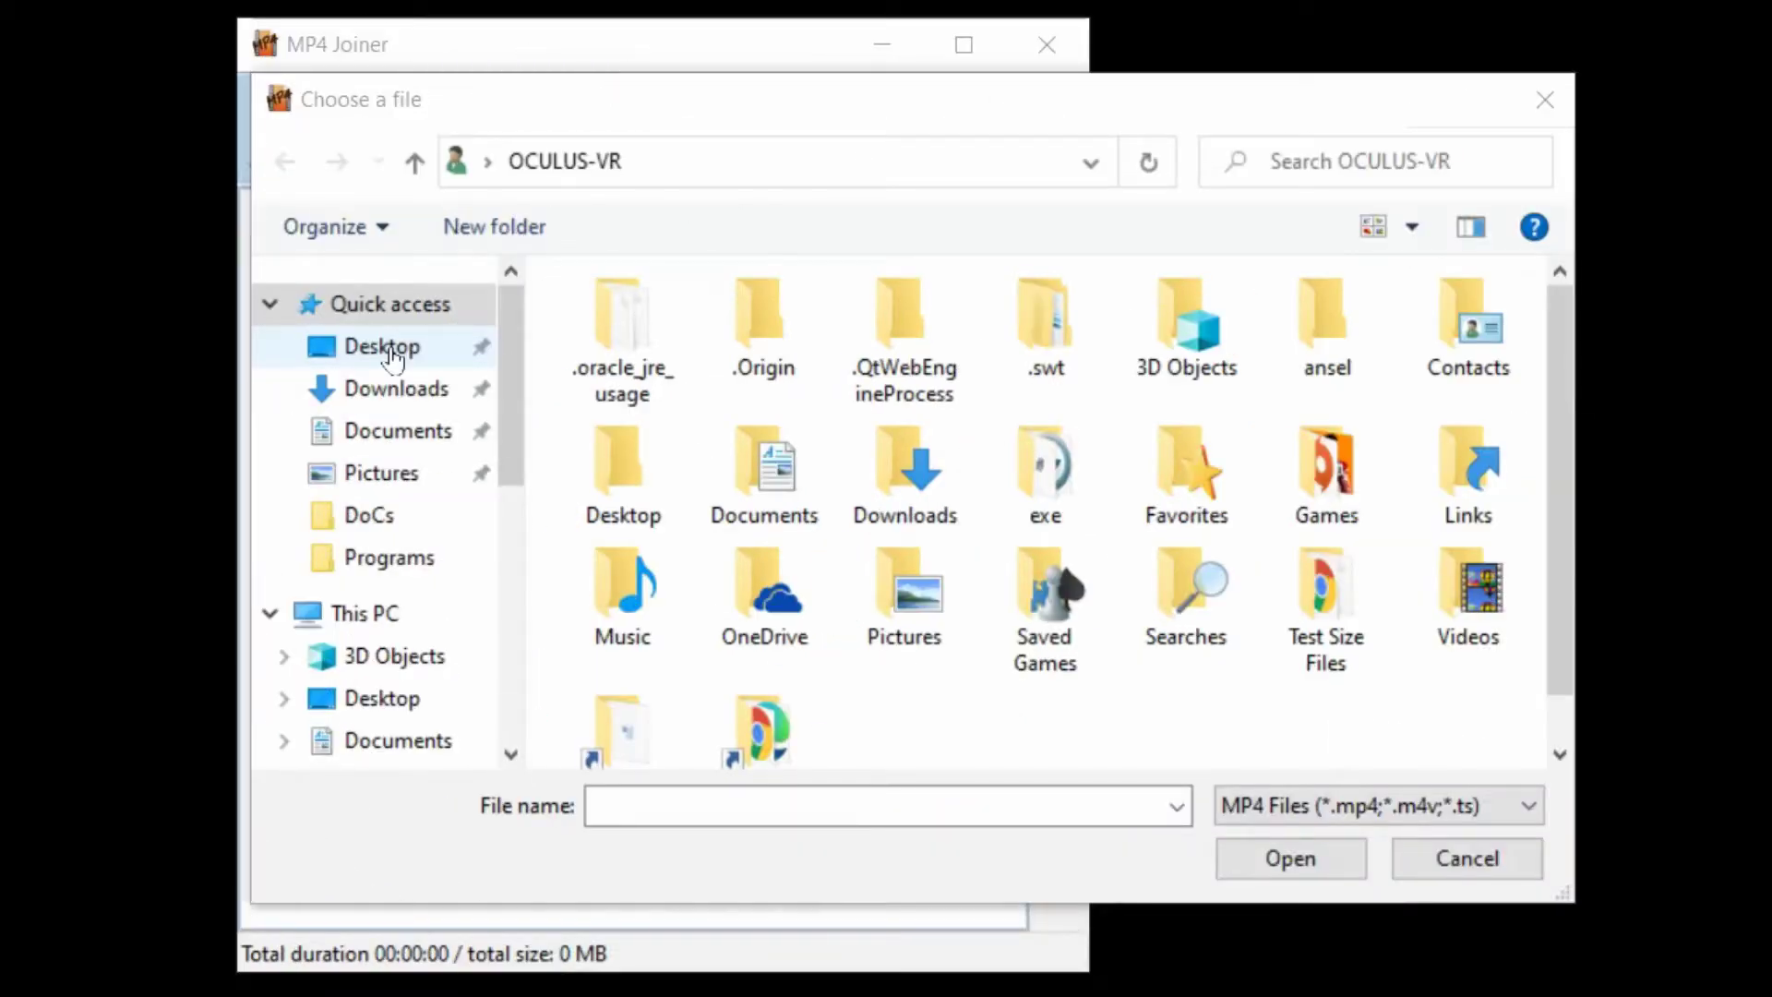
left_click(389, 352)
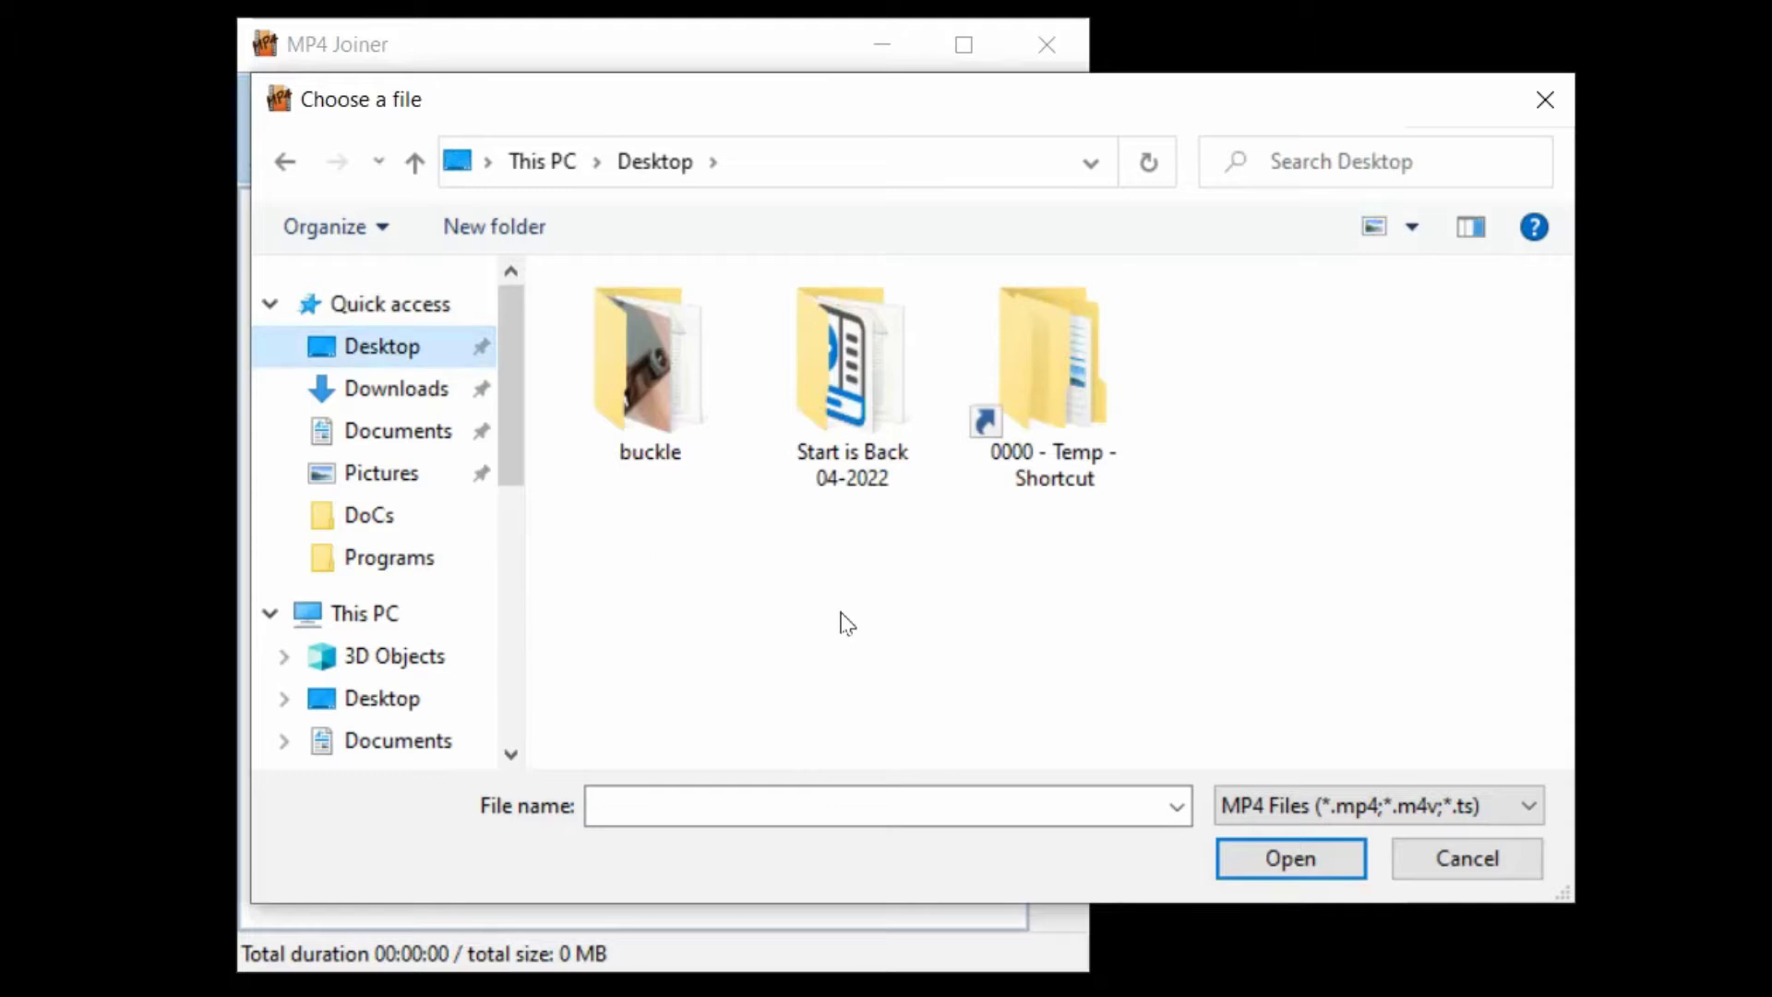
double_click(1080, 456)
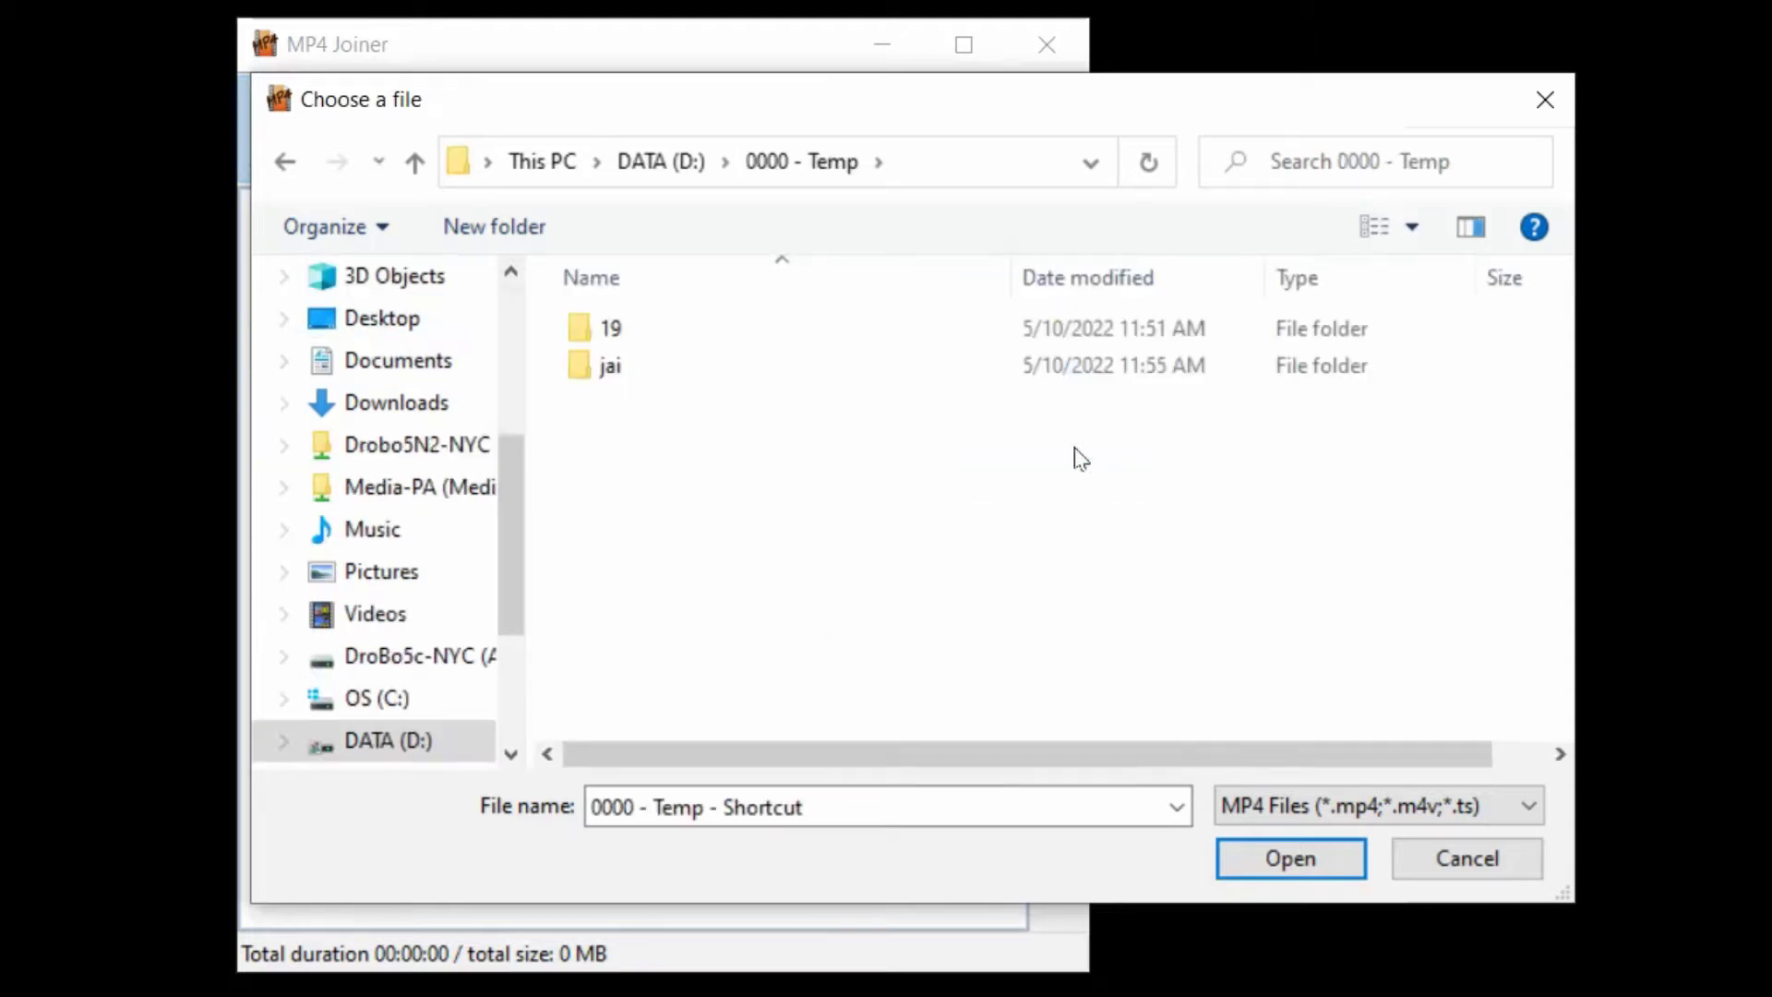
double_click(687, 369)
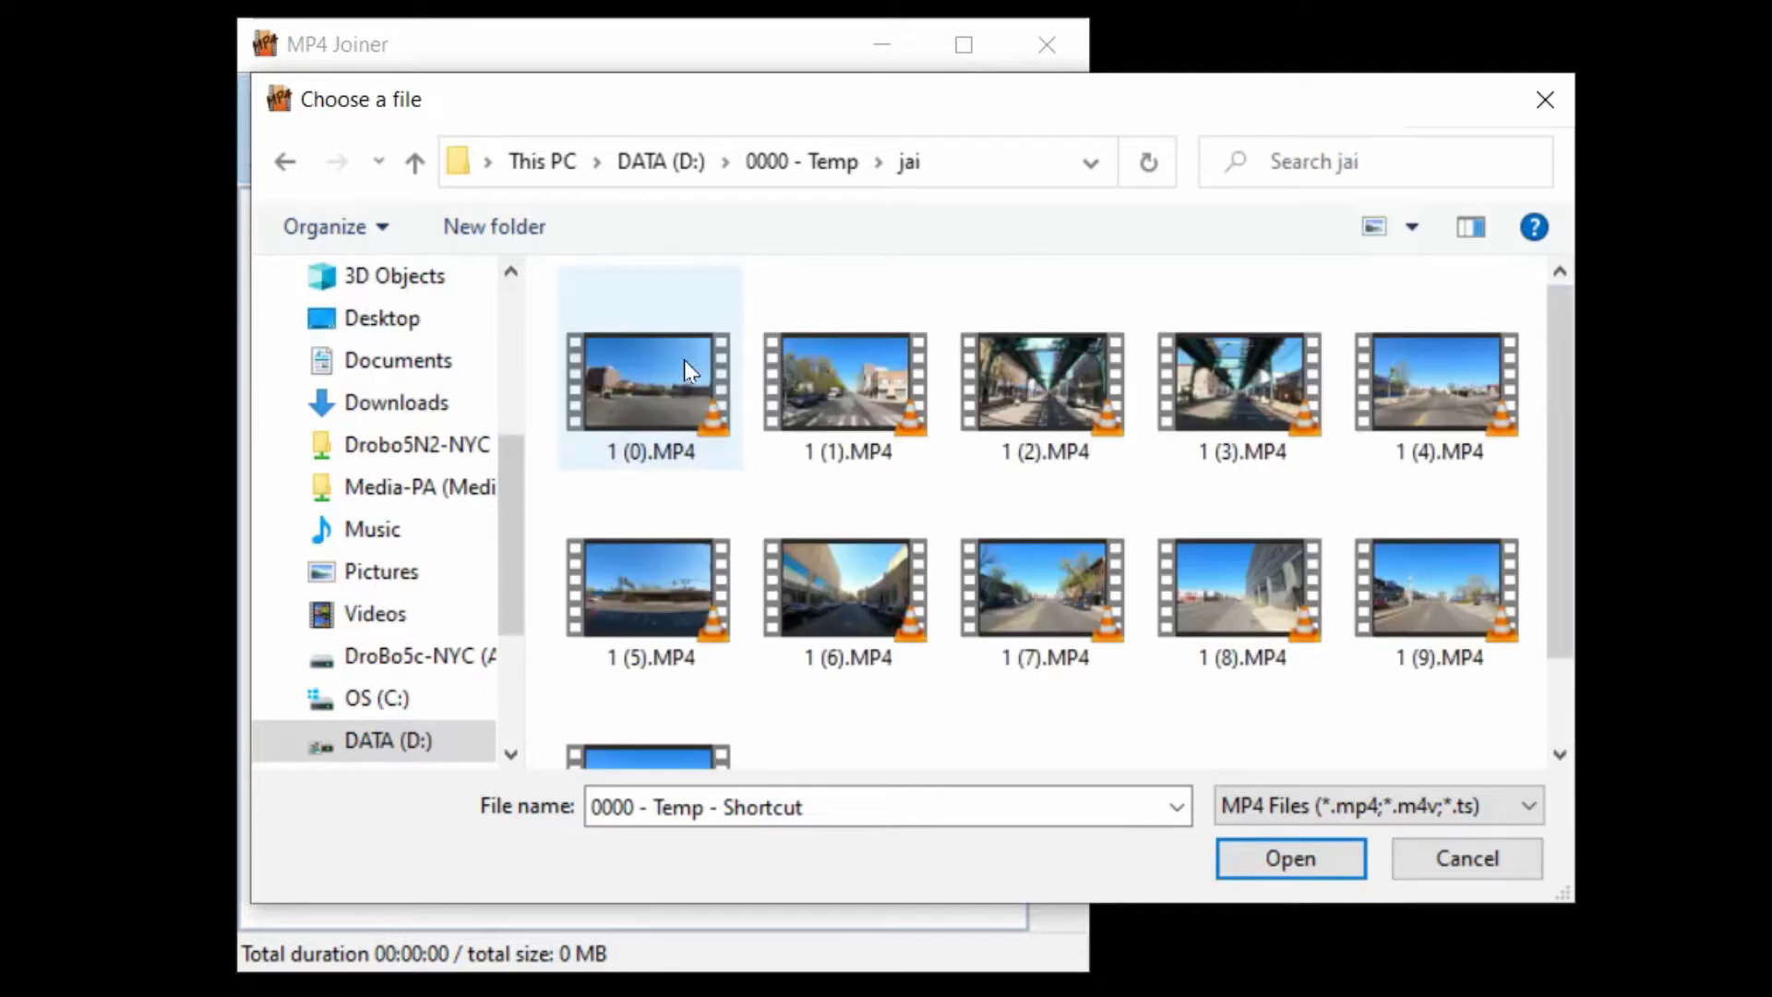
Select 1 (0).MP4 through 1 (10).MP4 and add them to the join list
left_click(668, 362)
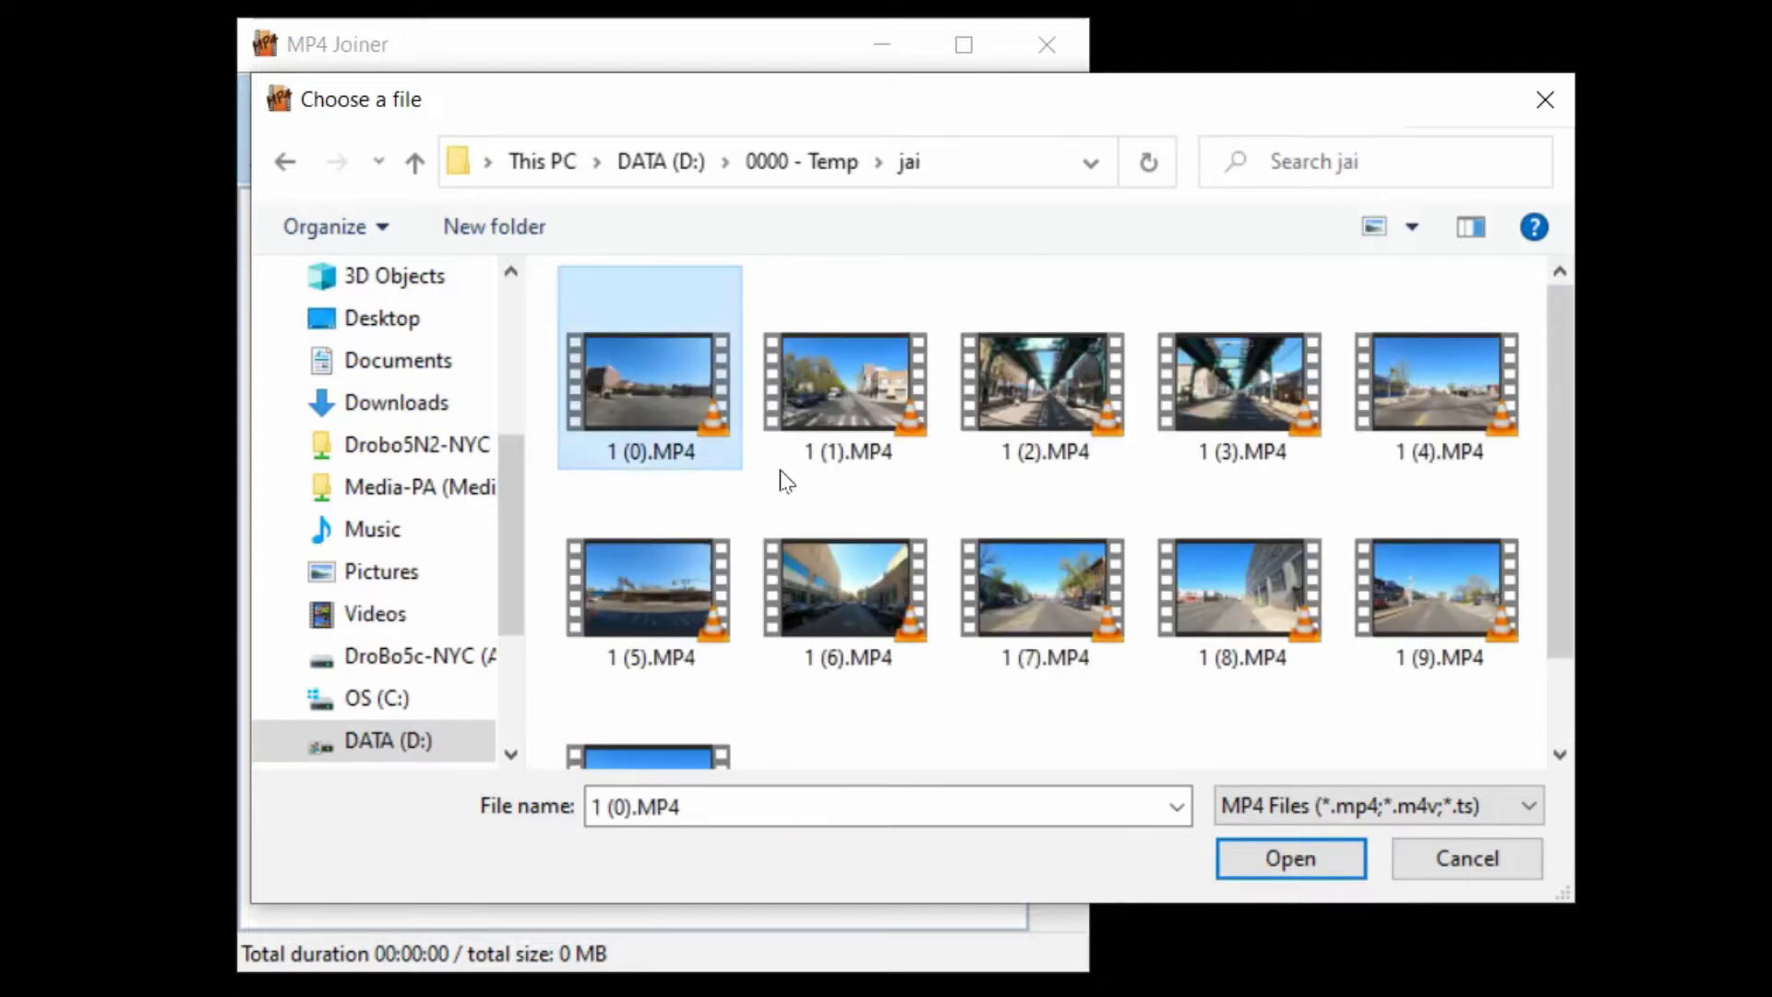
scroll(779, 469, "down", 2)
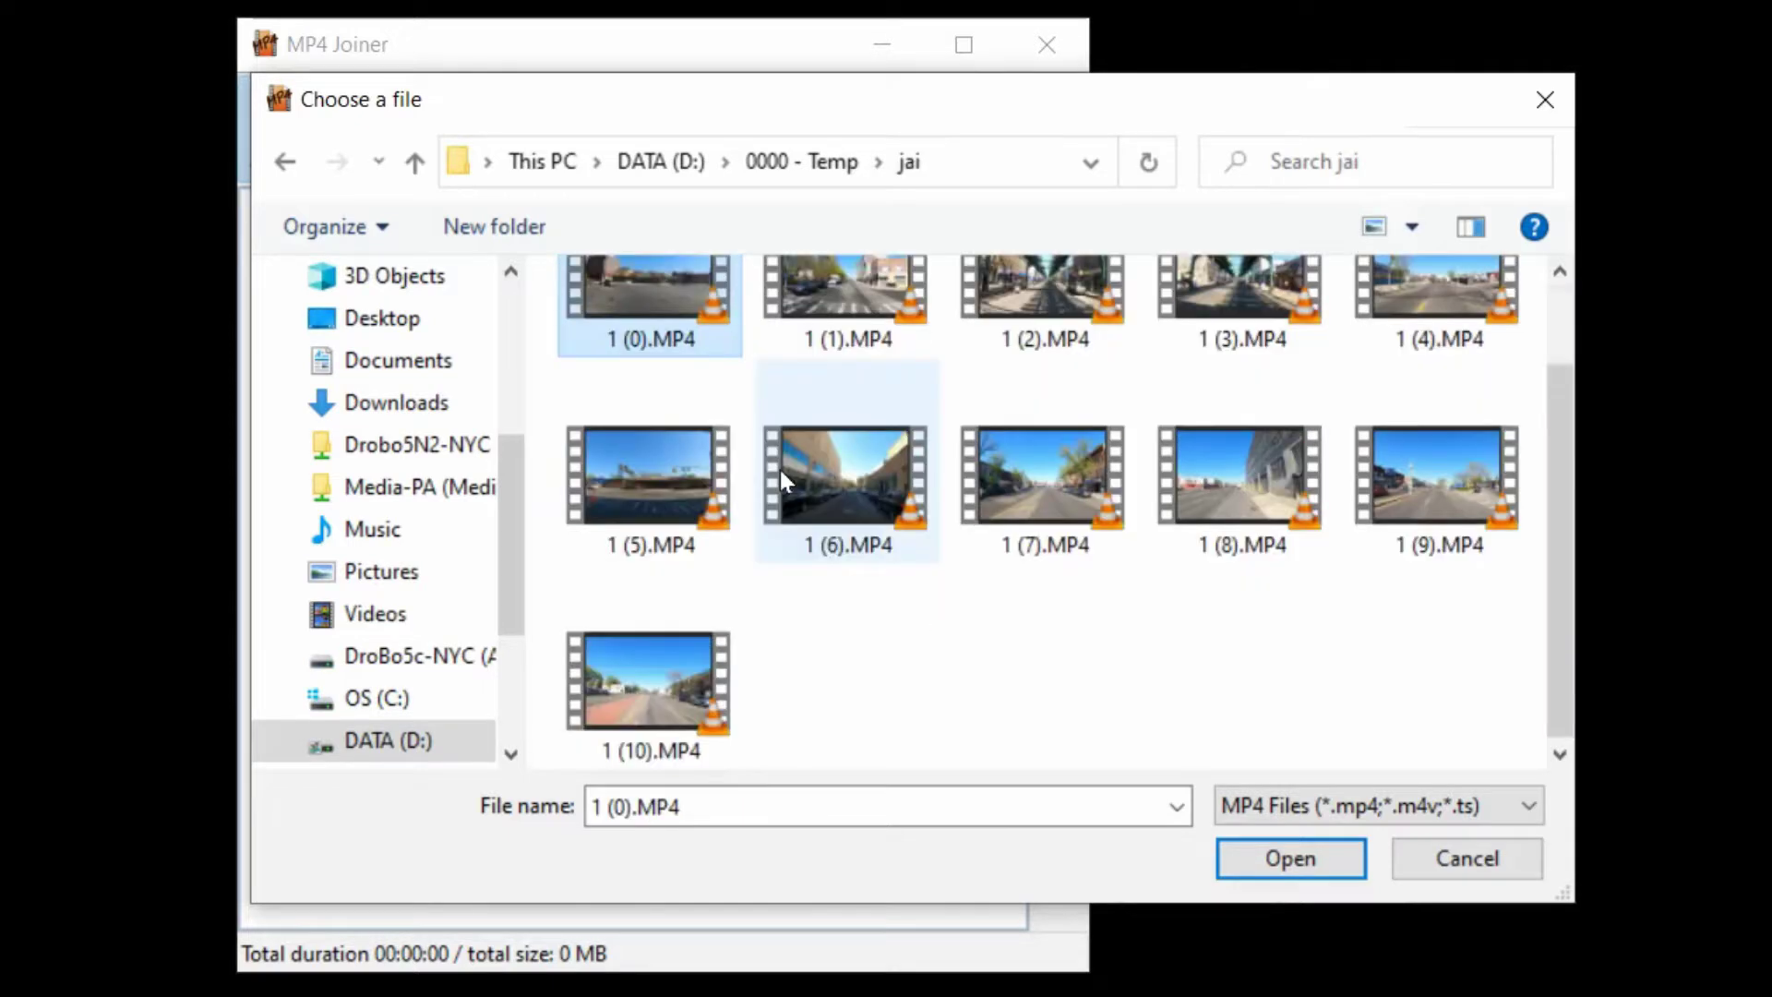
left_click(675, 688, "shift")
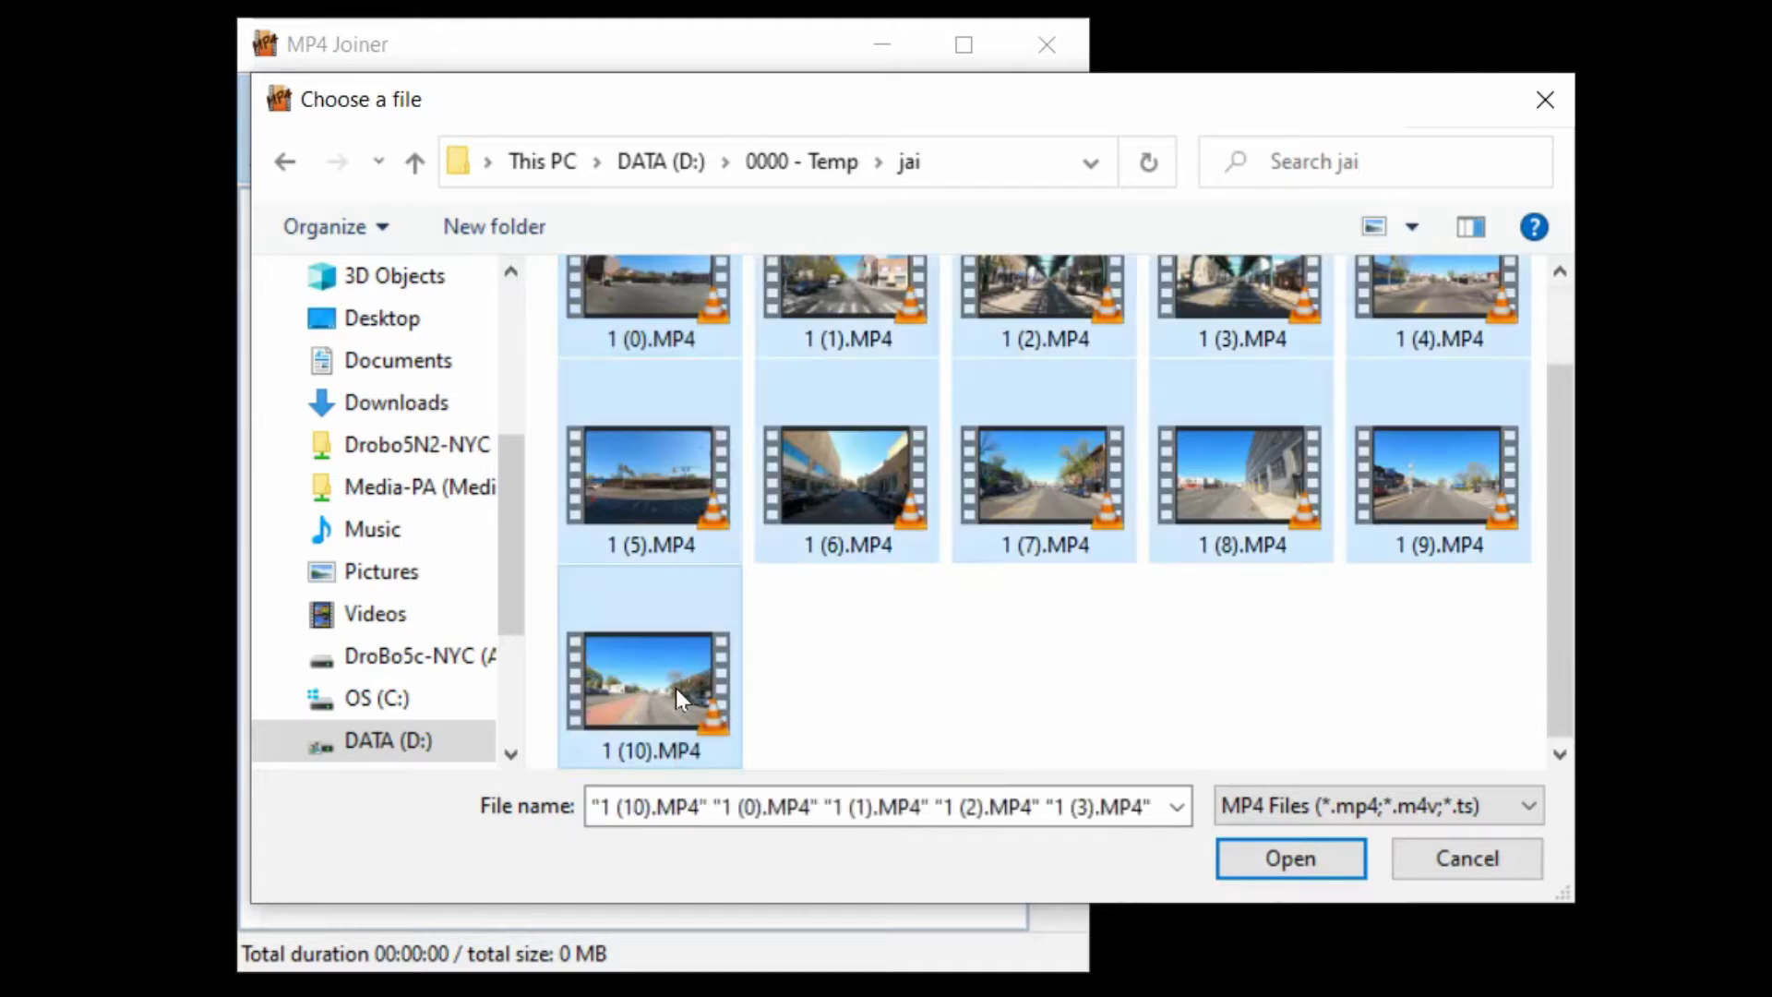
scroll(1059, 683, "up", 1)
scroll(1059, 683, "down", 1)
left_click(1332, 863)
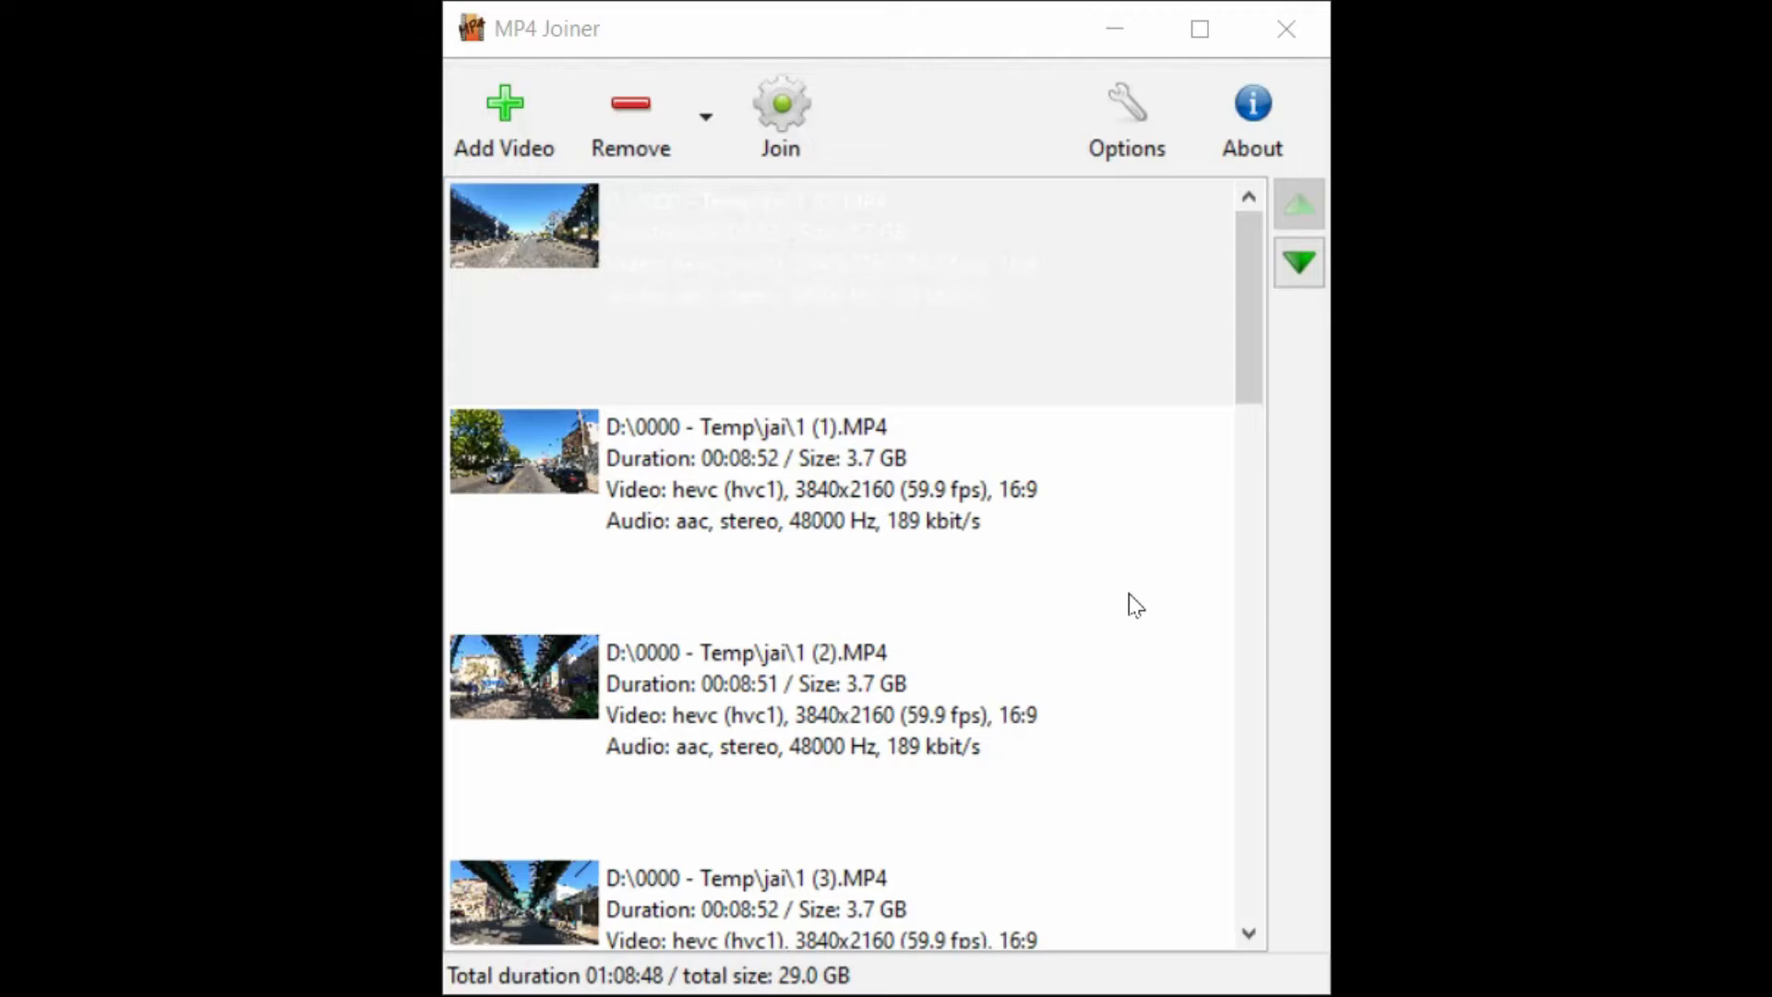
scroll(1128, 594, "down", 3)
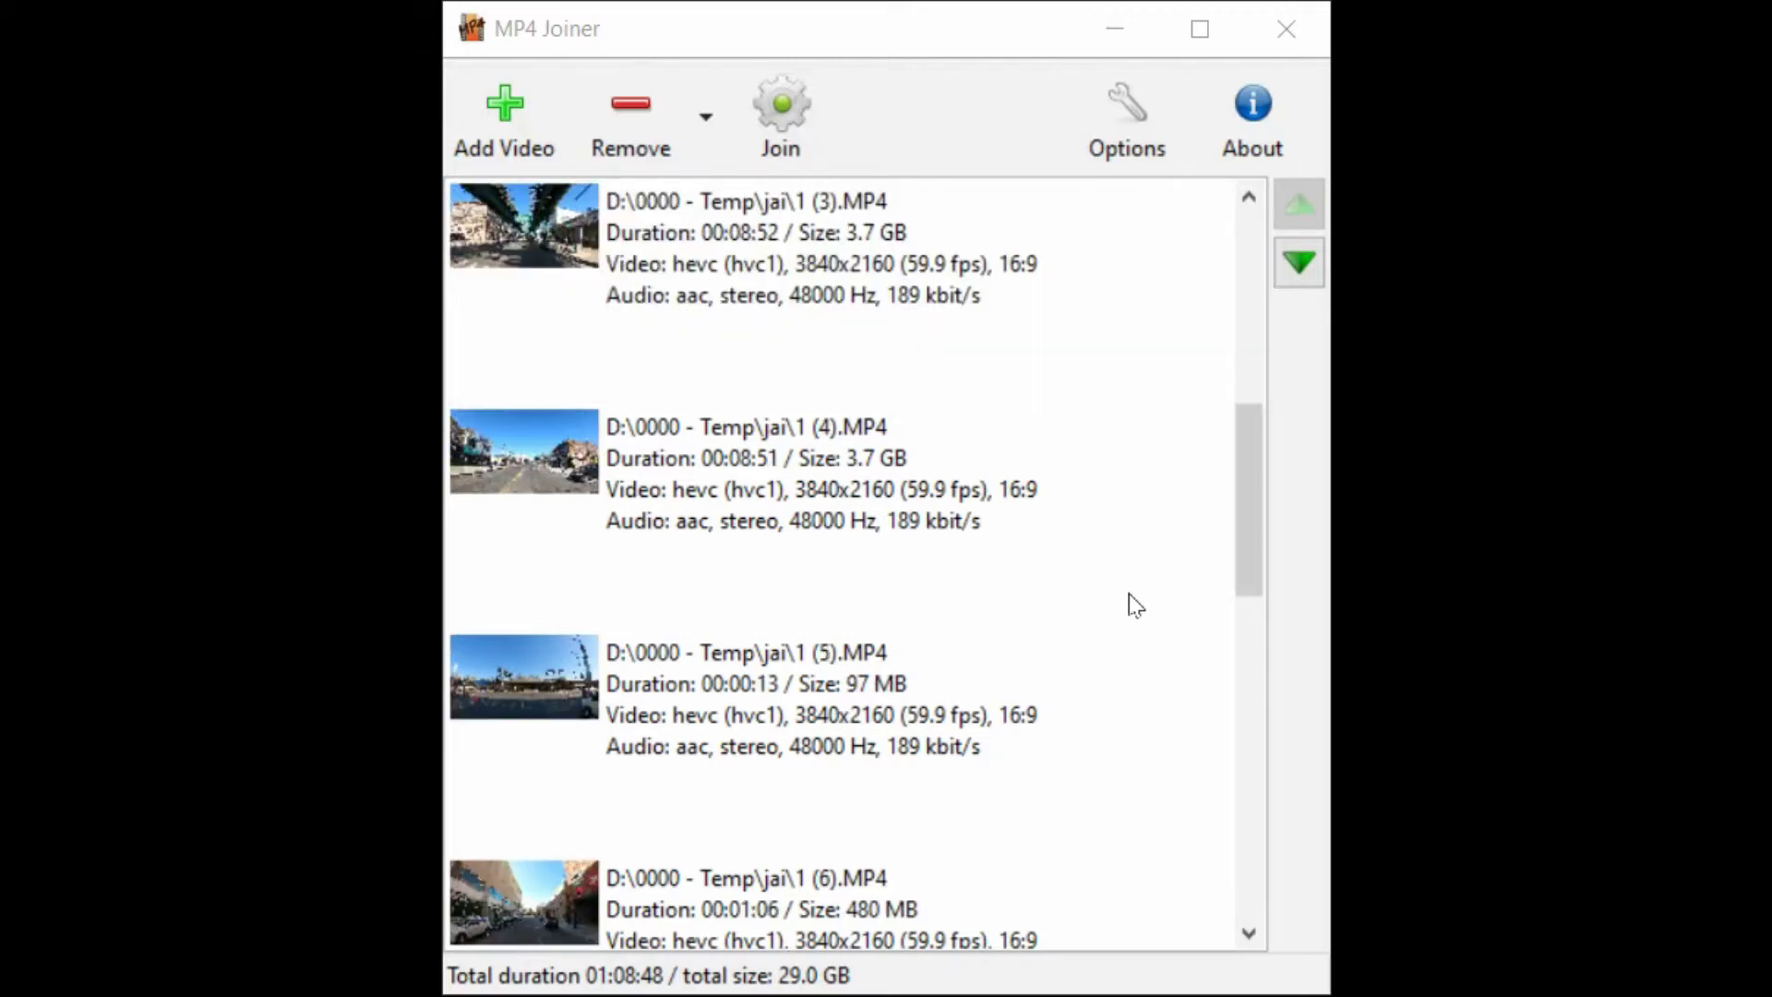
scroll(1128, 594, "up", 3)
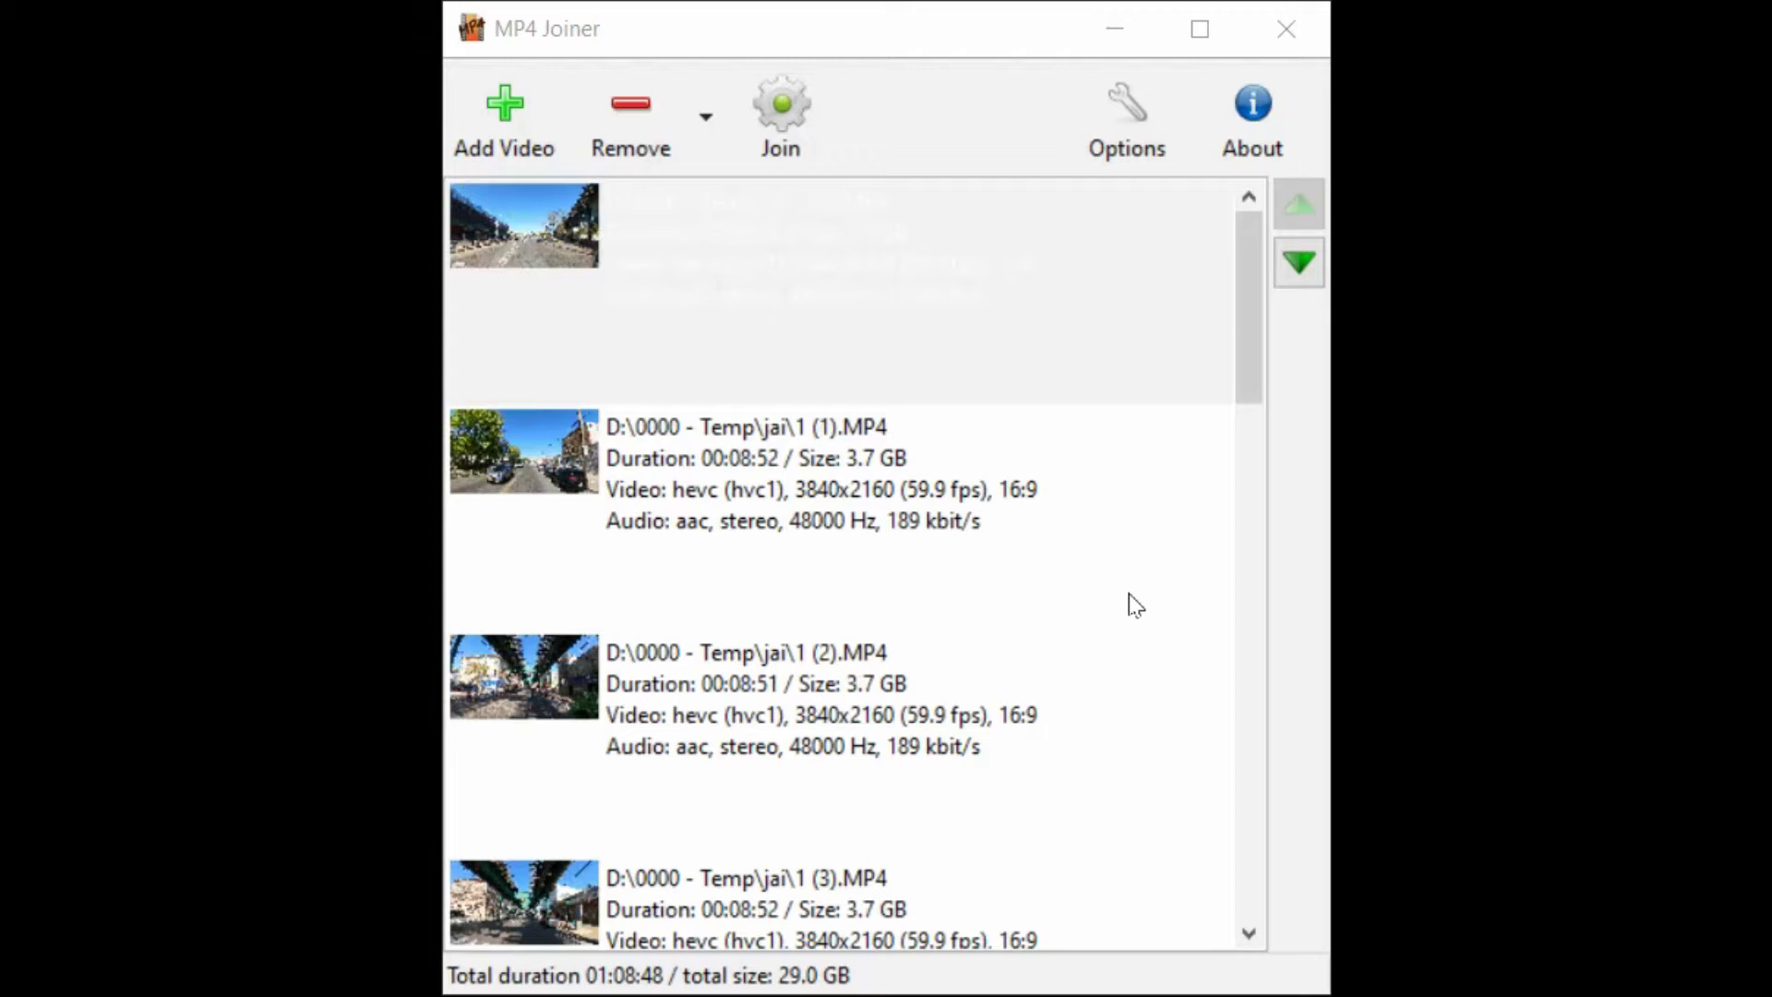
left_click(1028, 515)
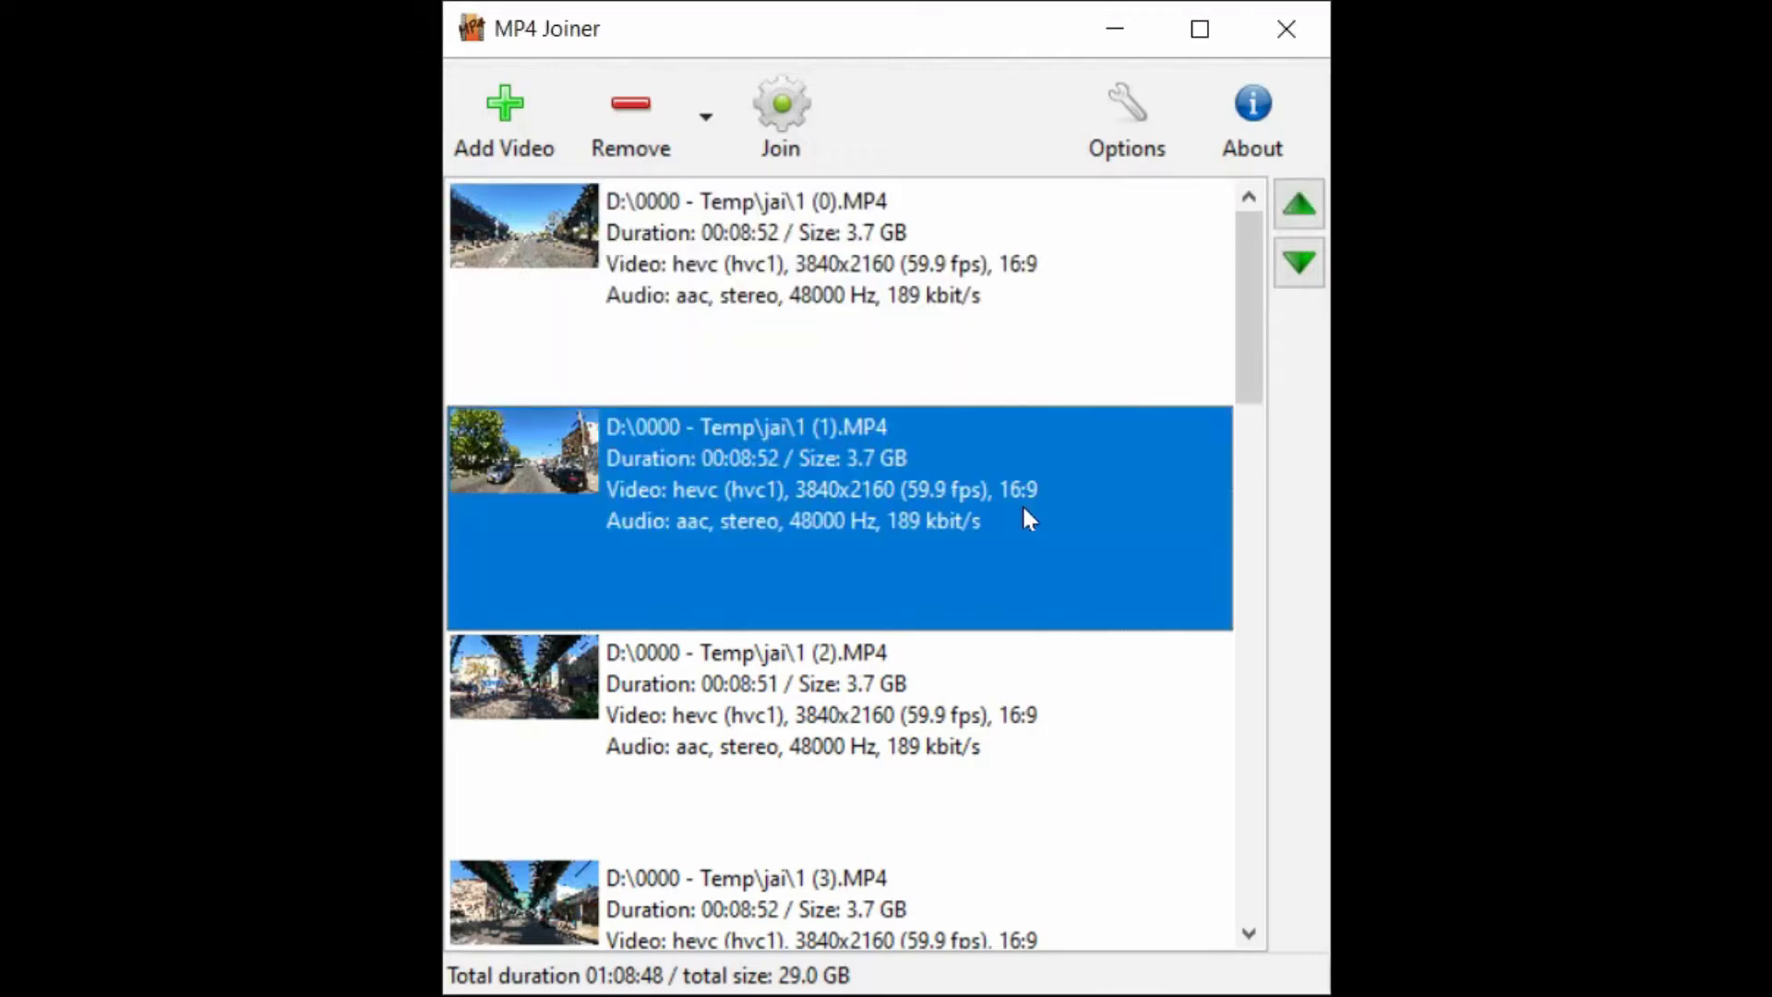
left_click_drag(1249, 348, 1215, 932)
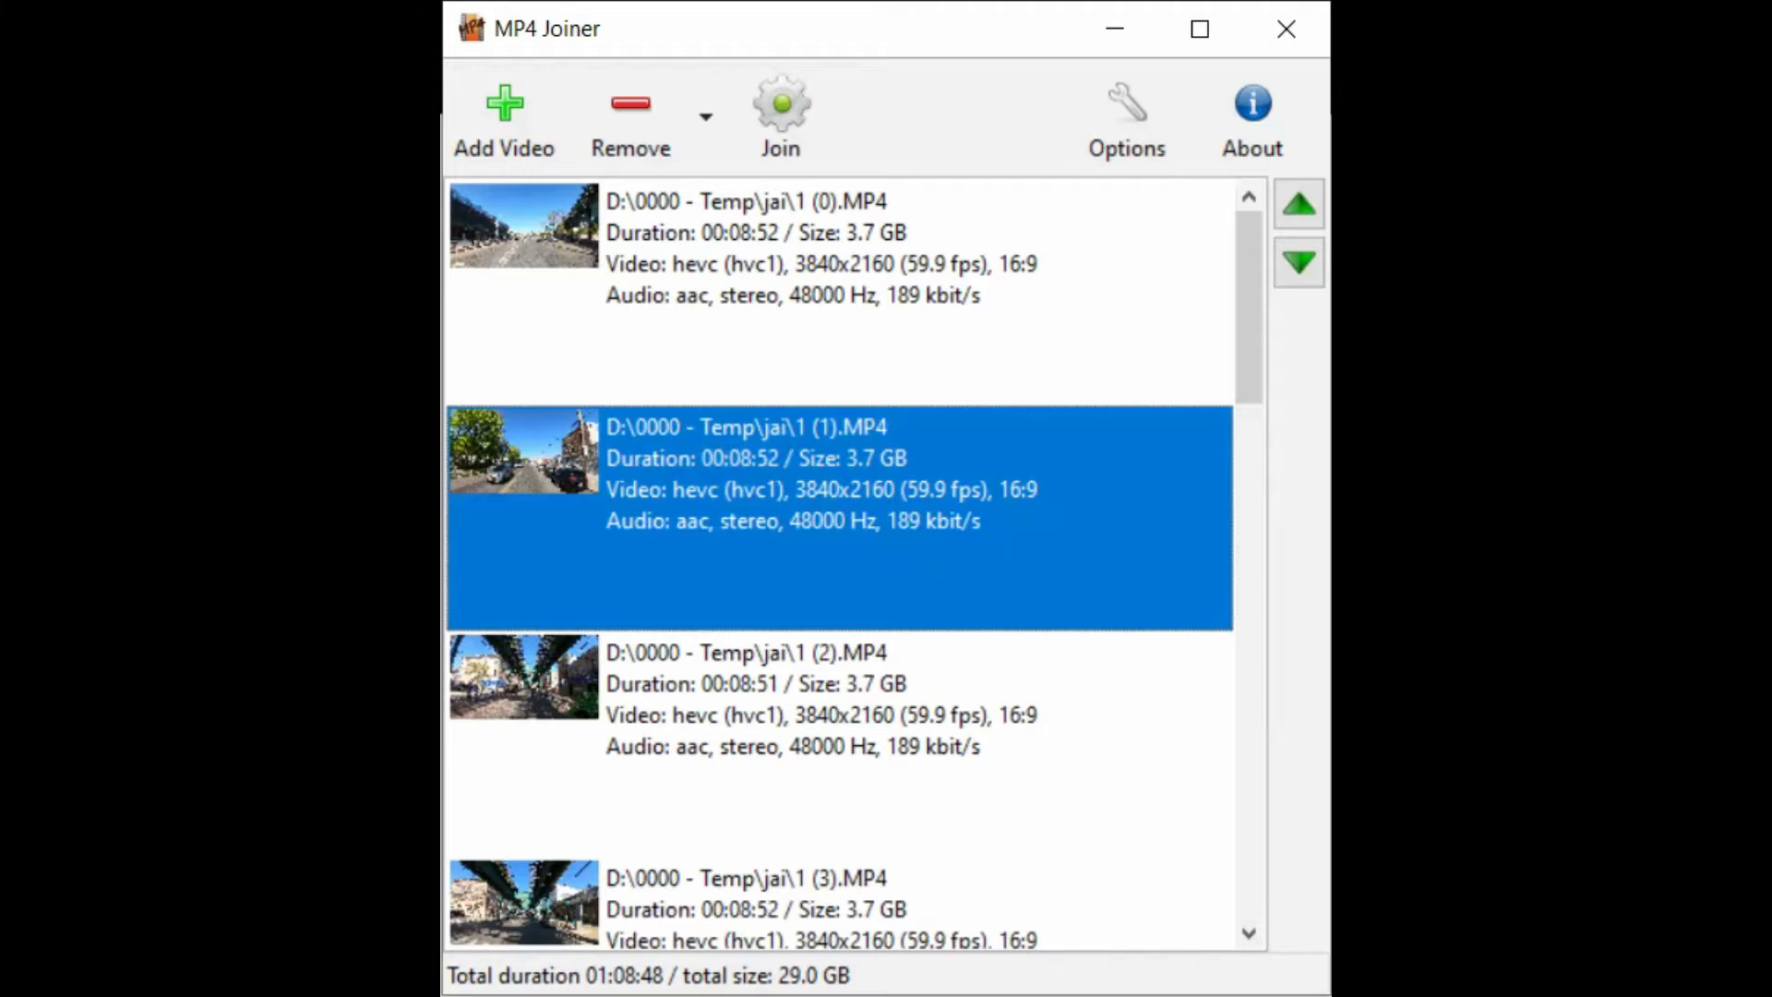
left_click(705, 118)
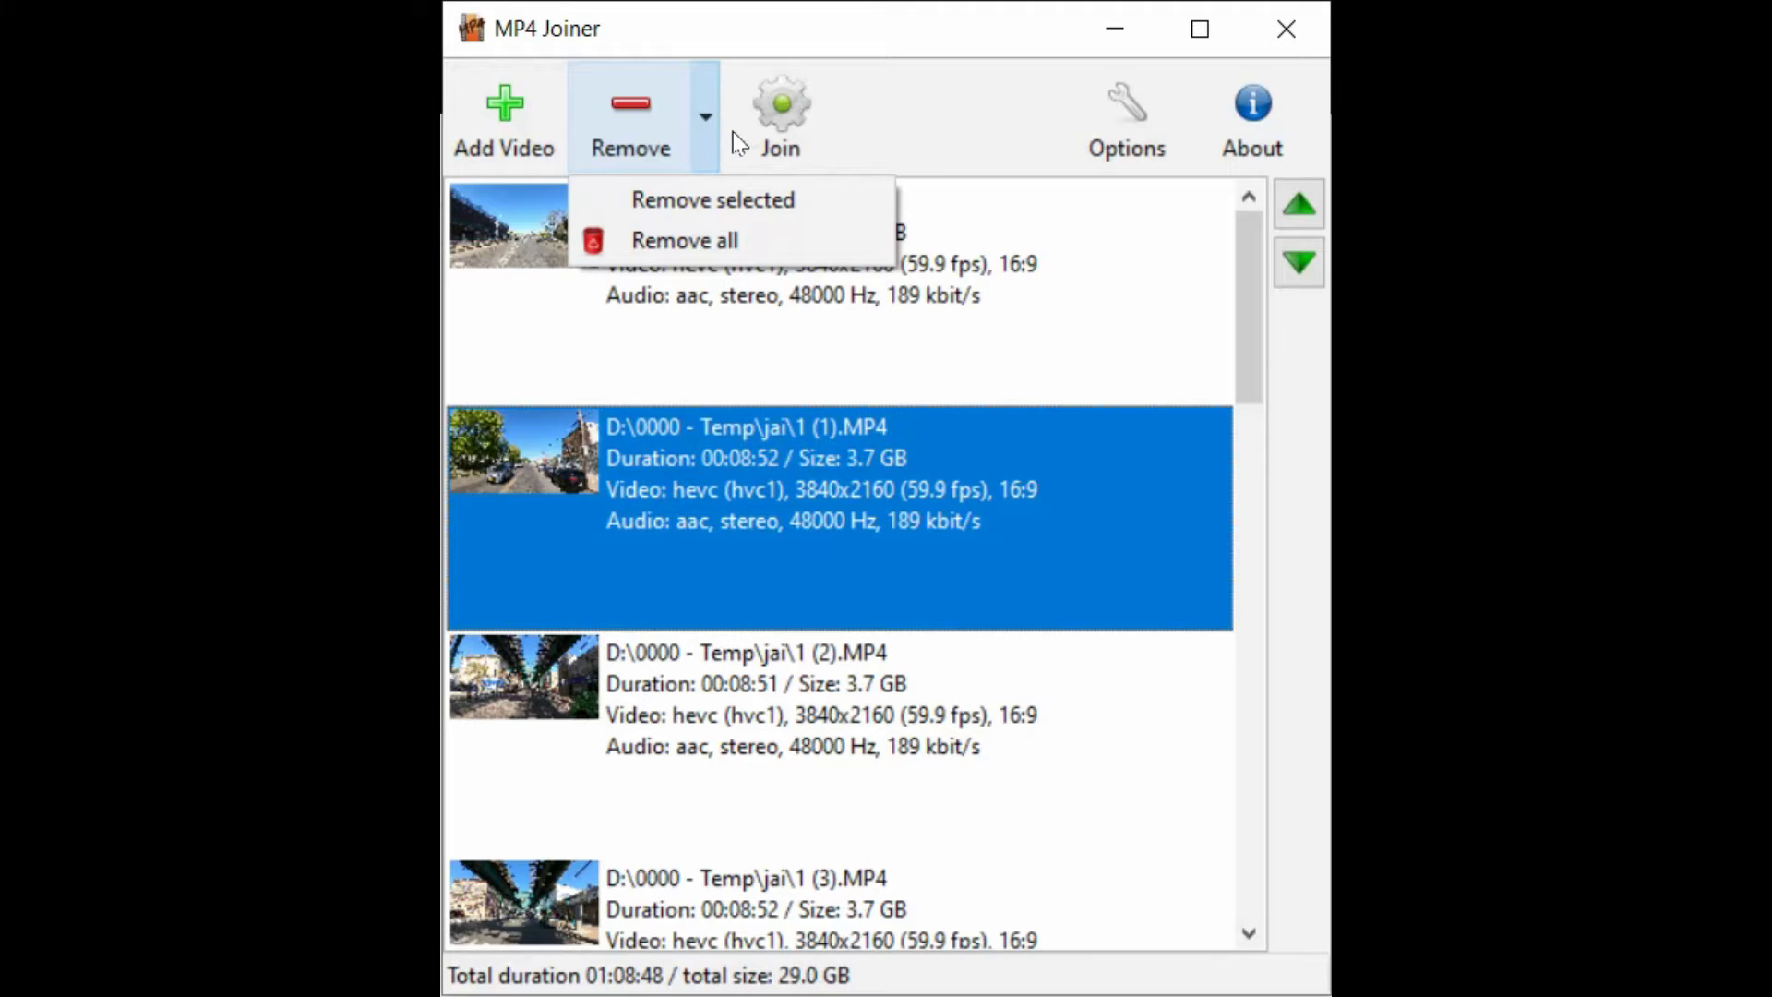
left_click(912, 141)
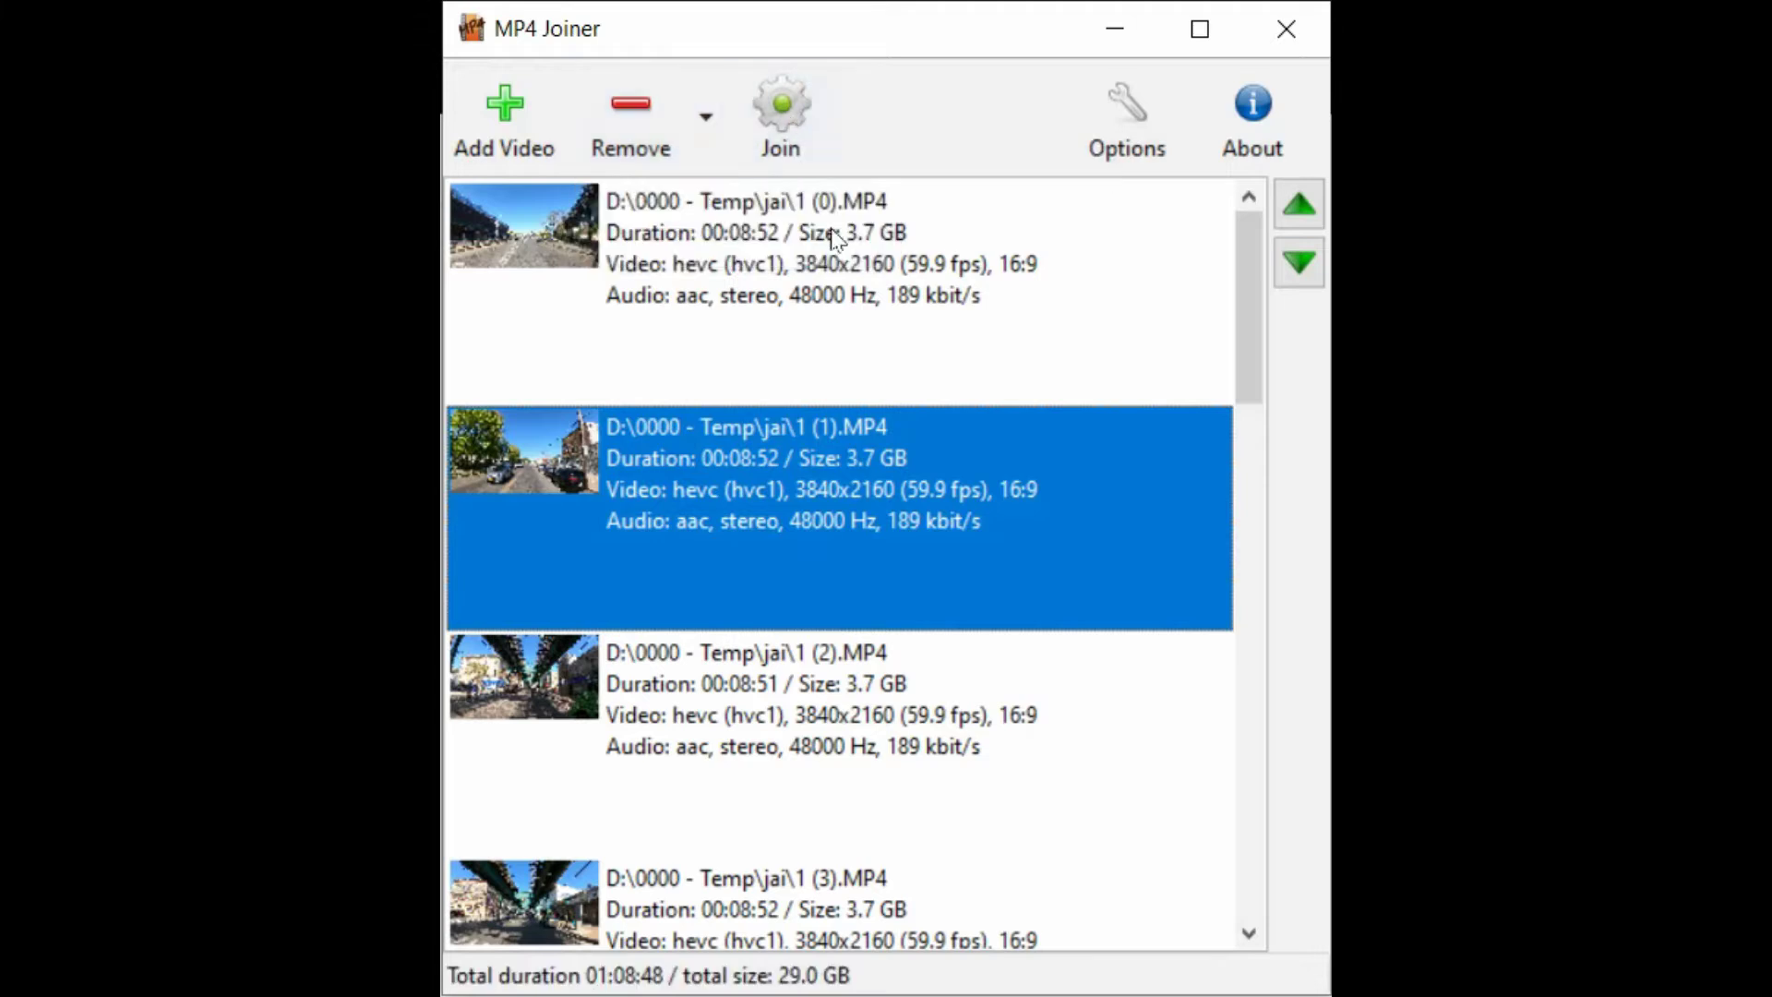
left_click(890, 286)
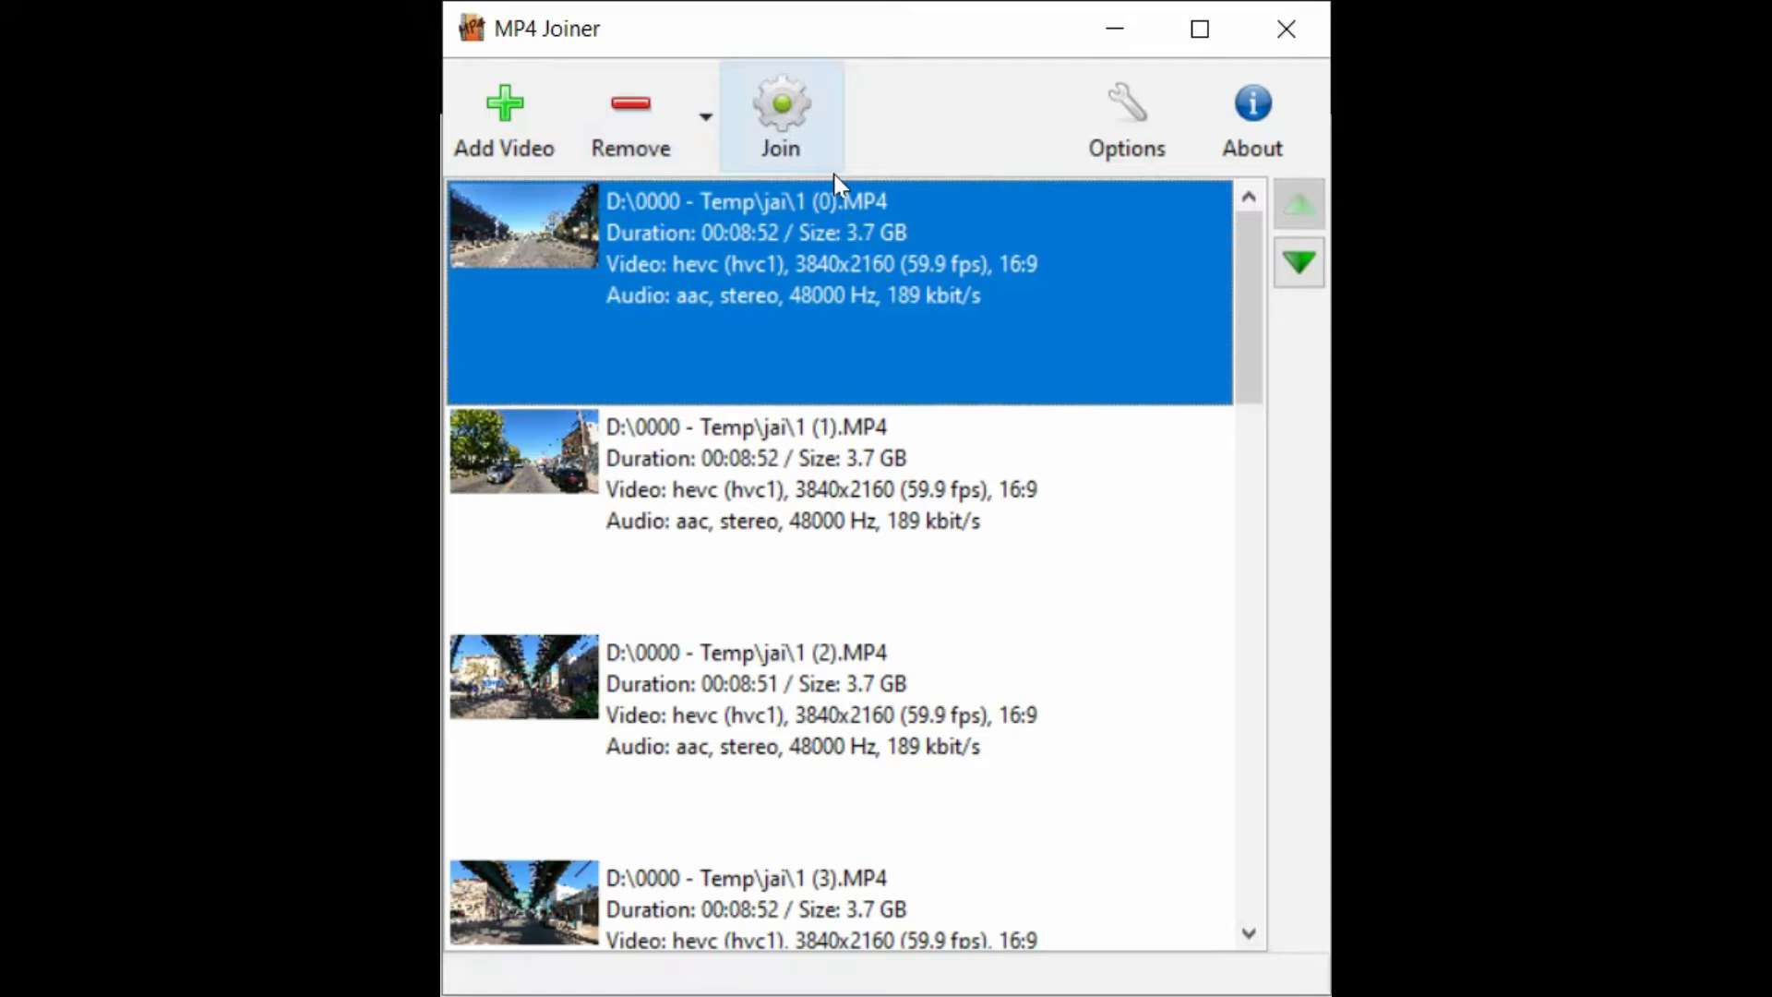
Start the join, saving the combined video as 0000-Output.mp4 in the jai folder
left_click(803, 138)
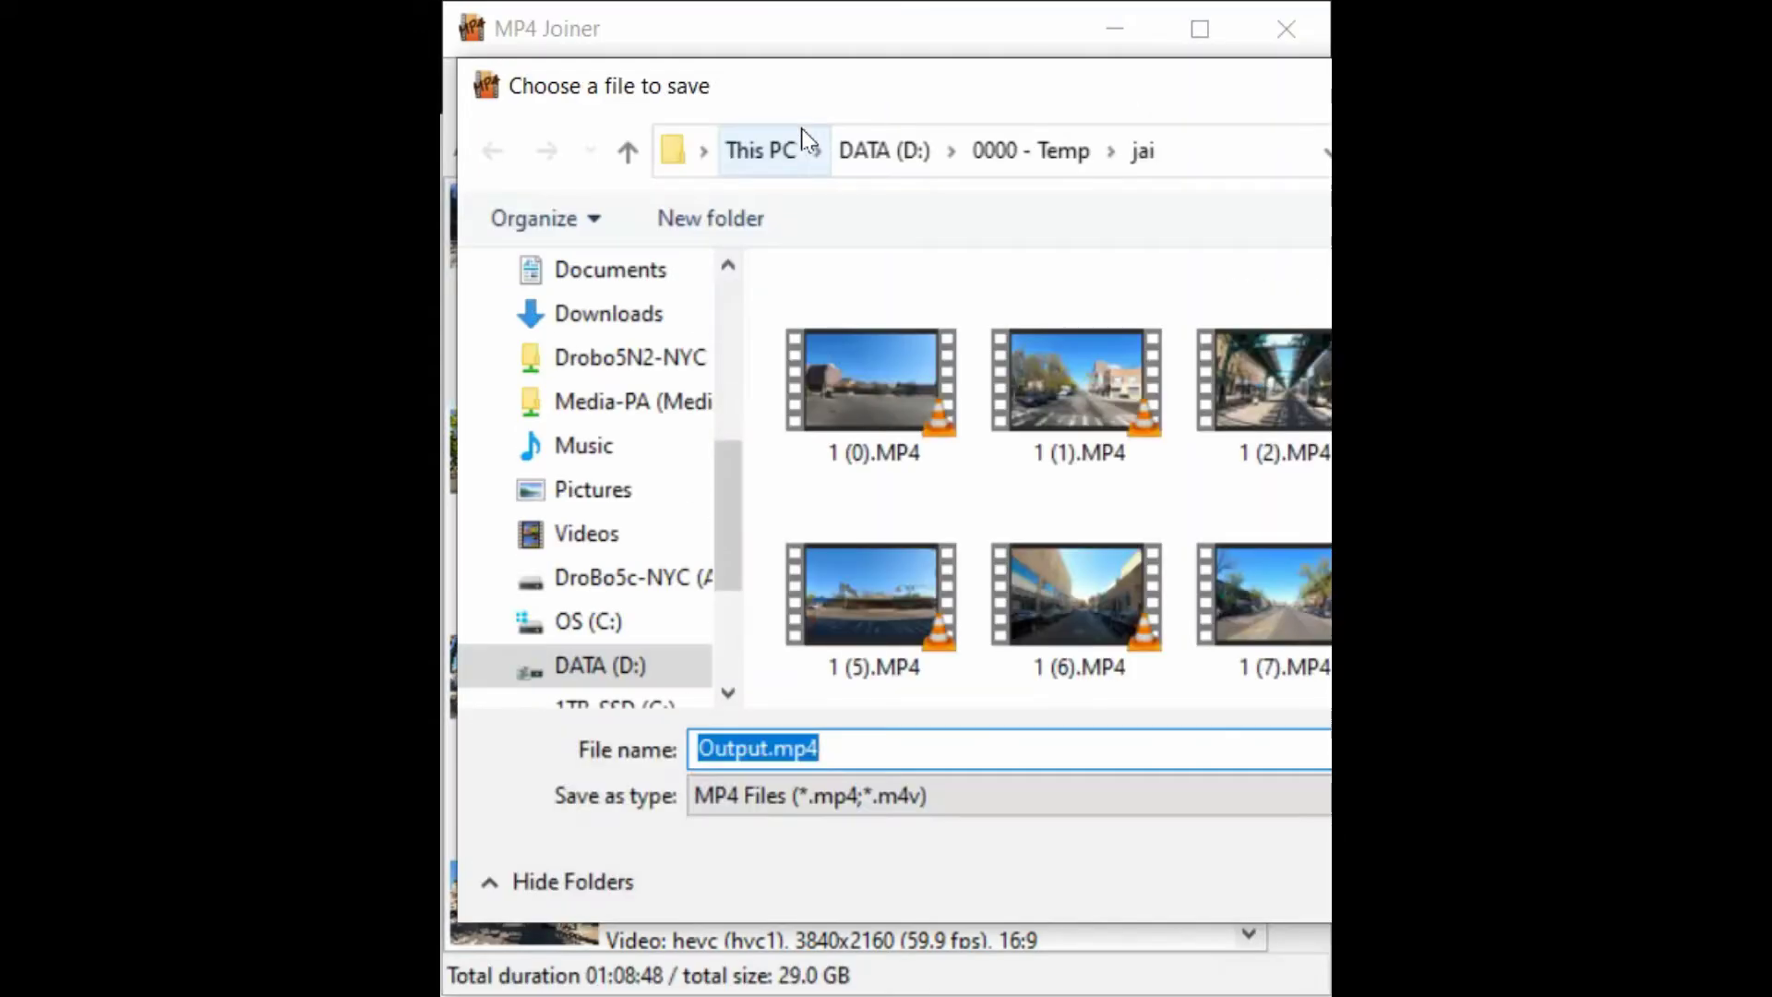
left_click_drag(1086, 90, 924, 128)
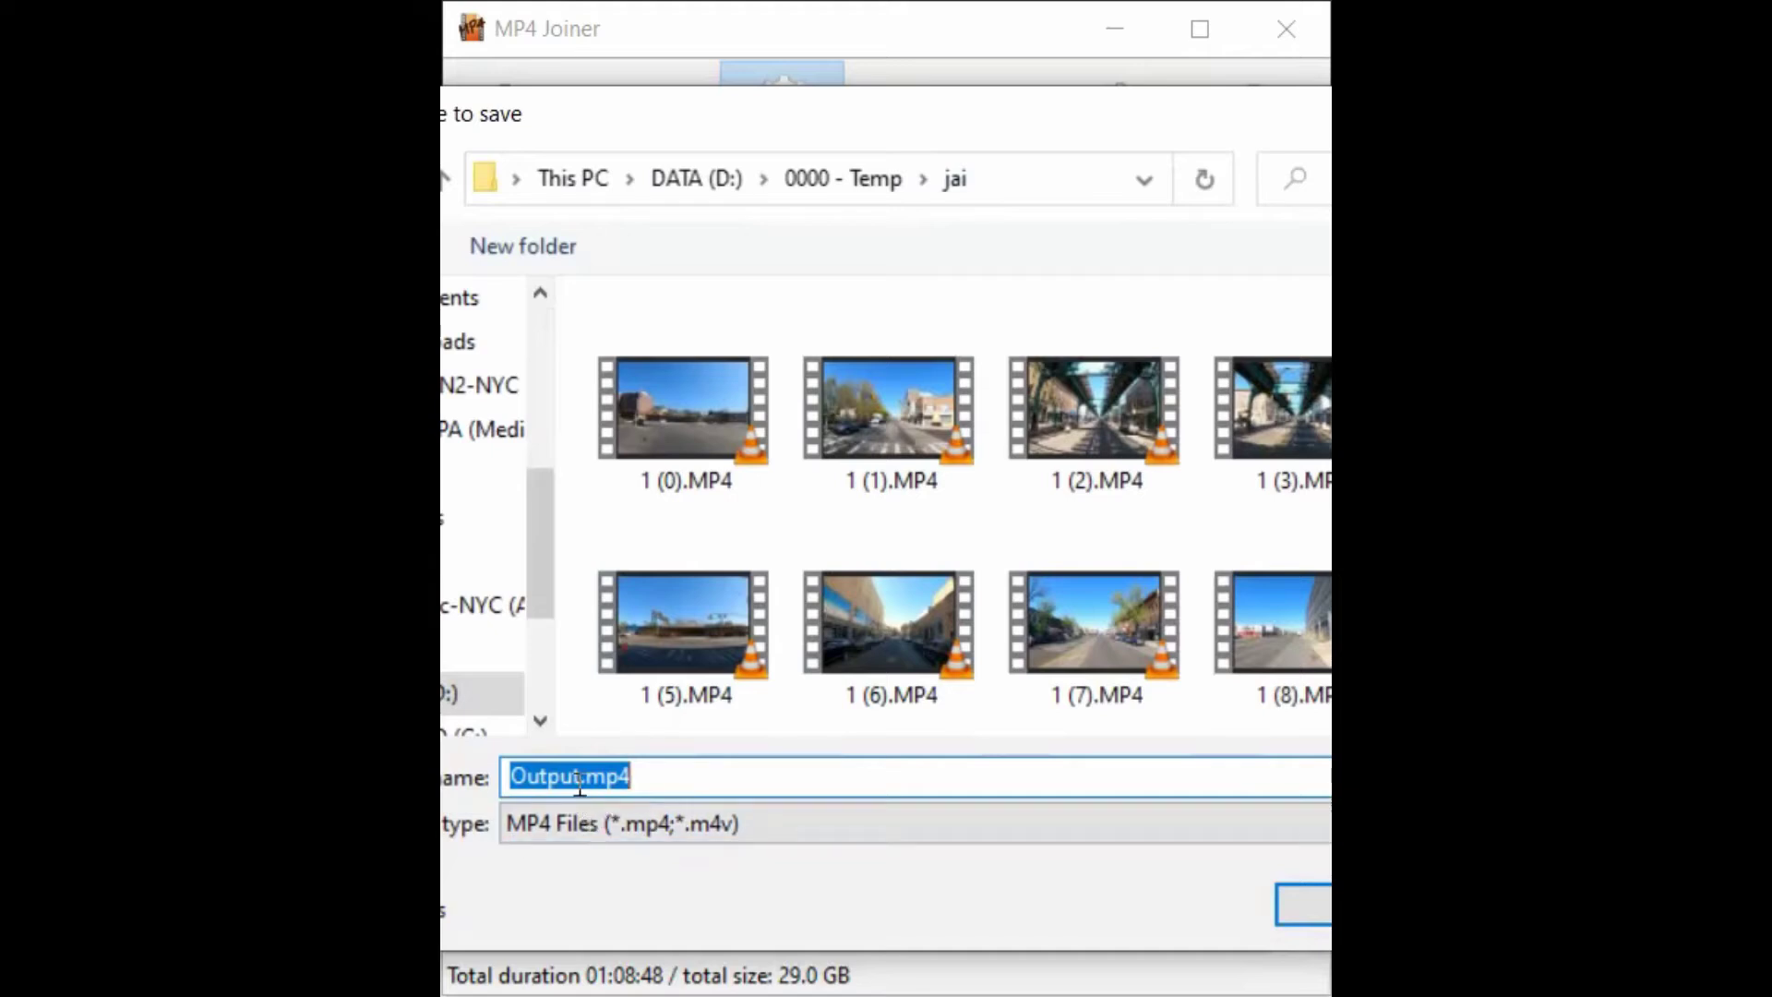
left_click_drag(580, 776, 511, 776)
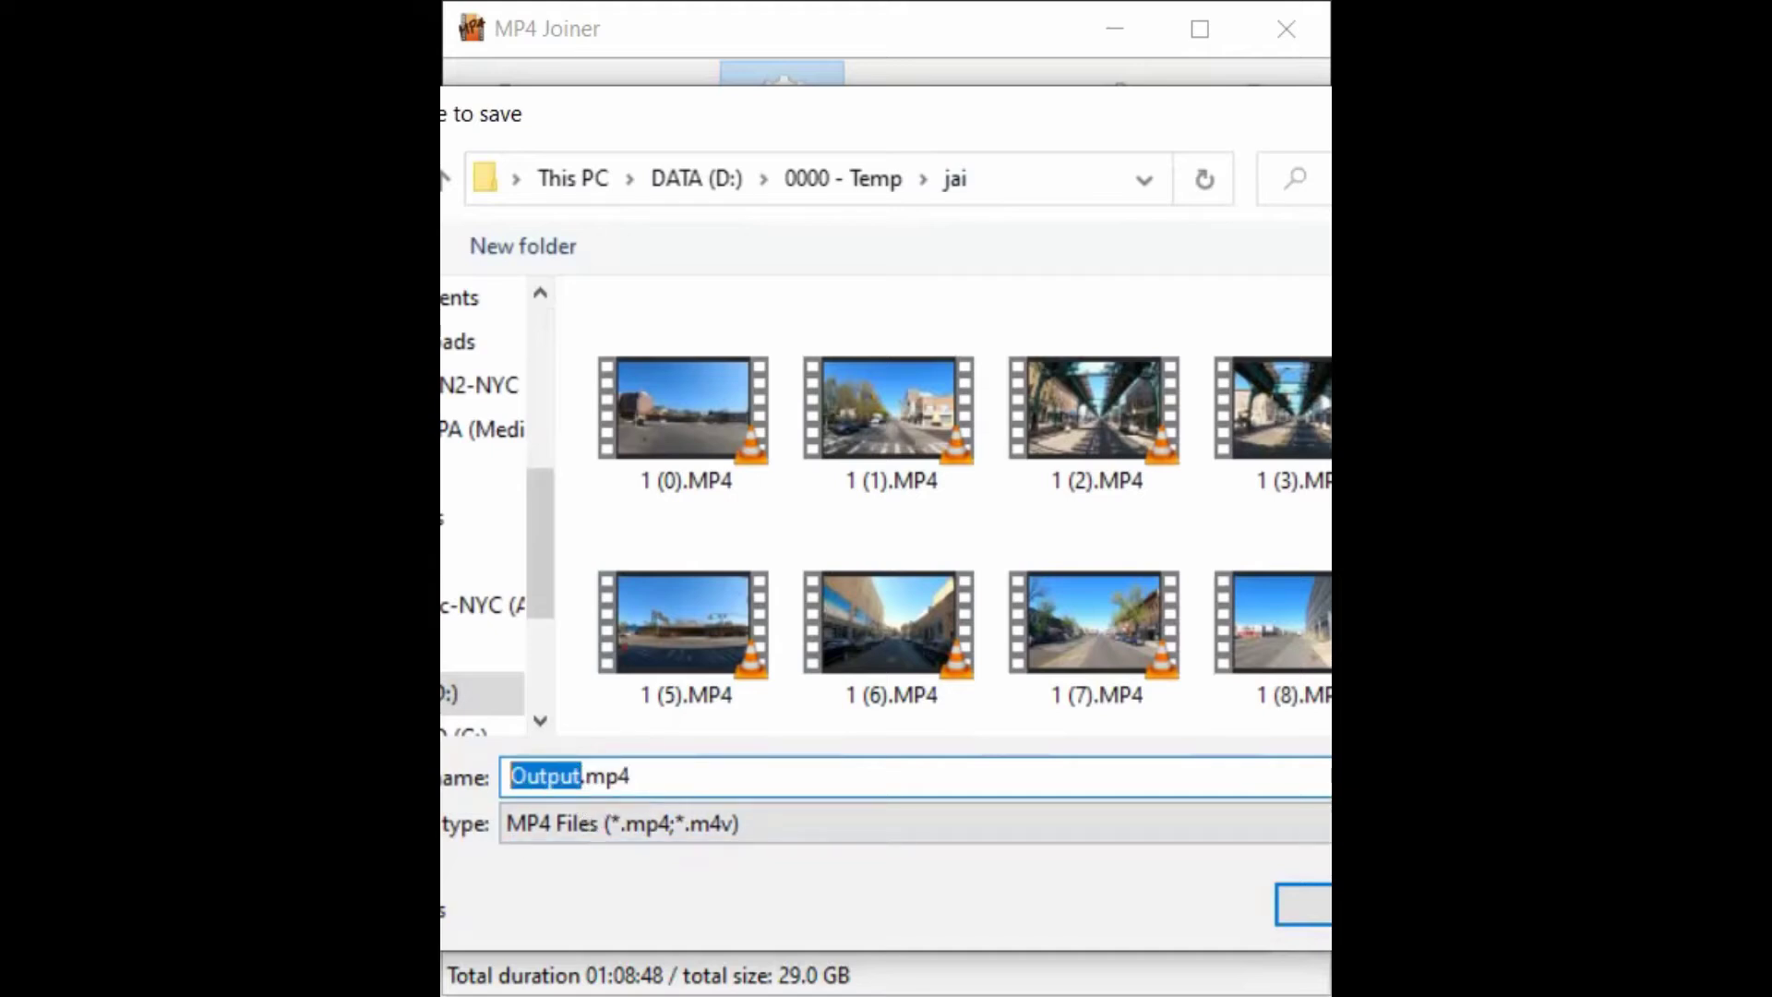
left_click(509, 776)
type("0000-")
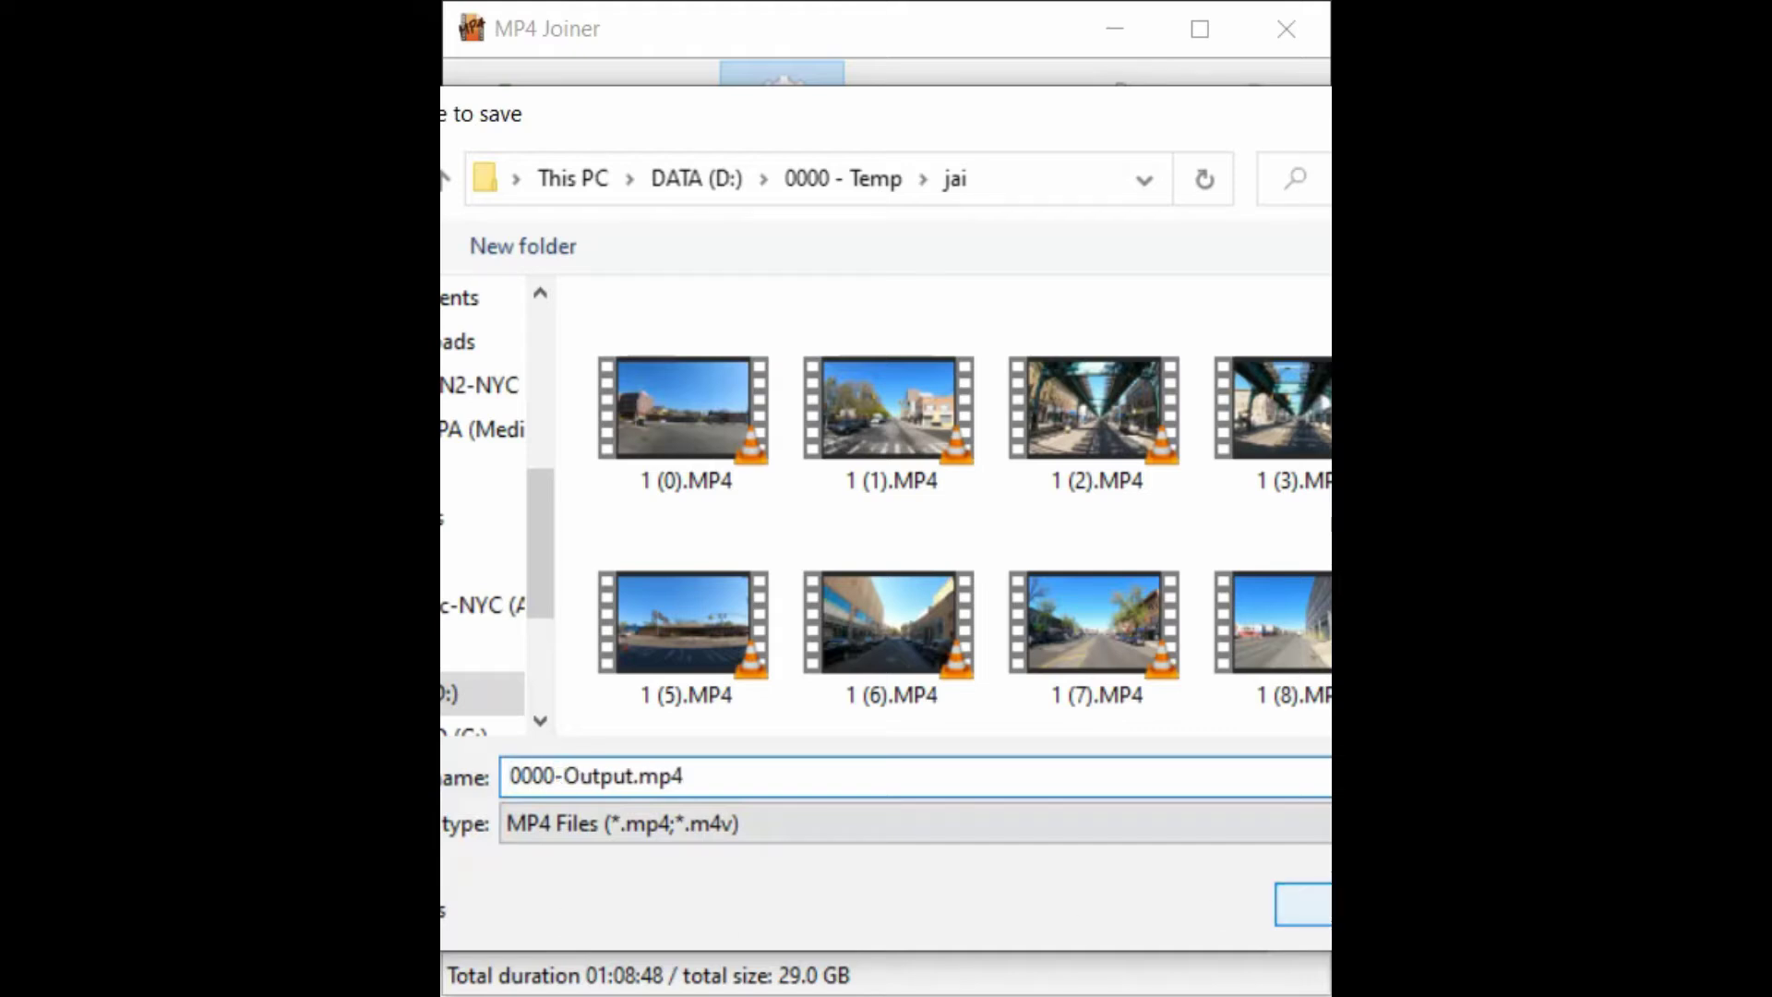
left_click(1302, 904)
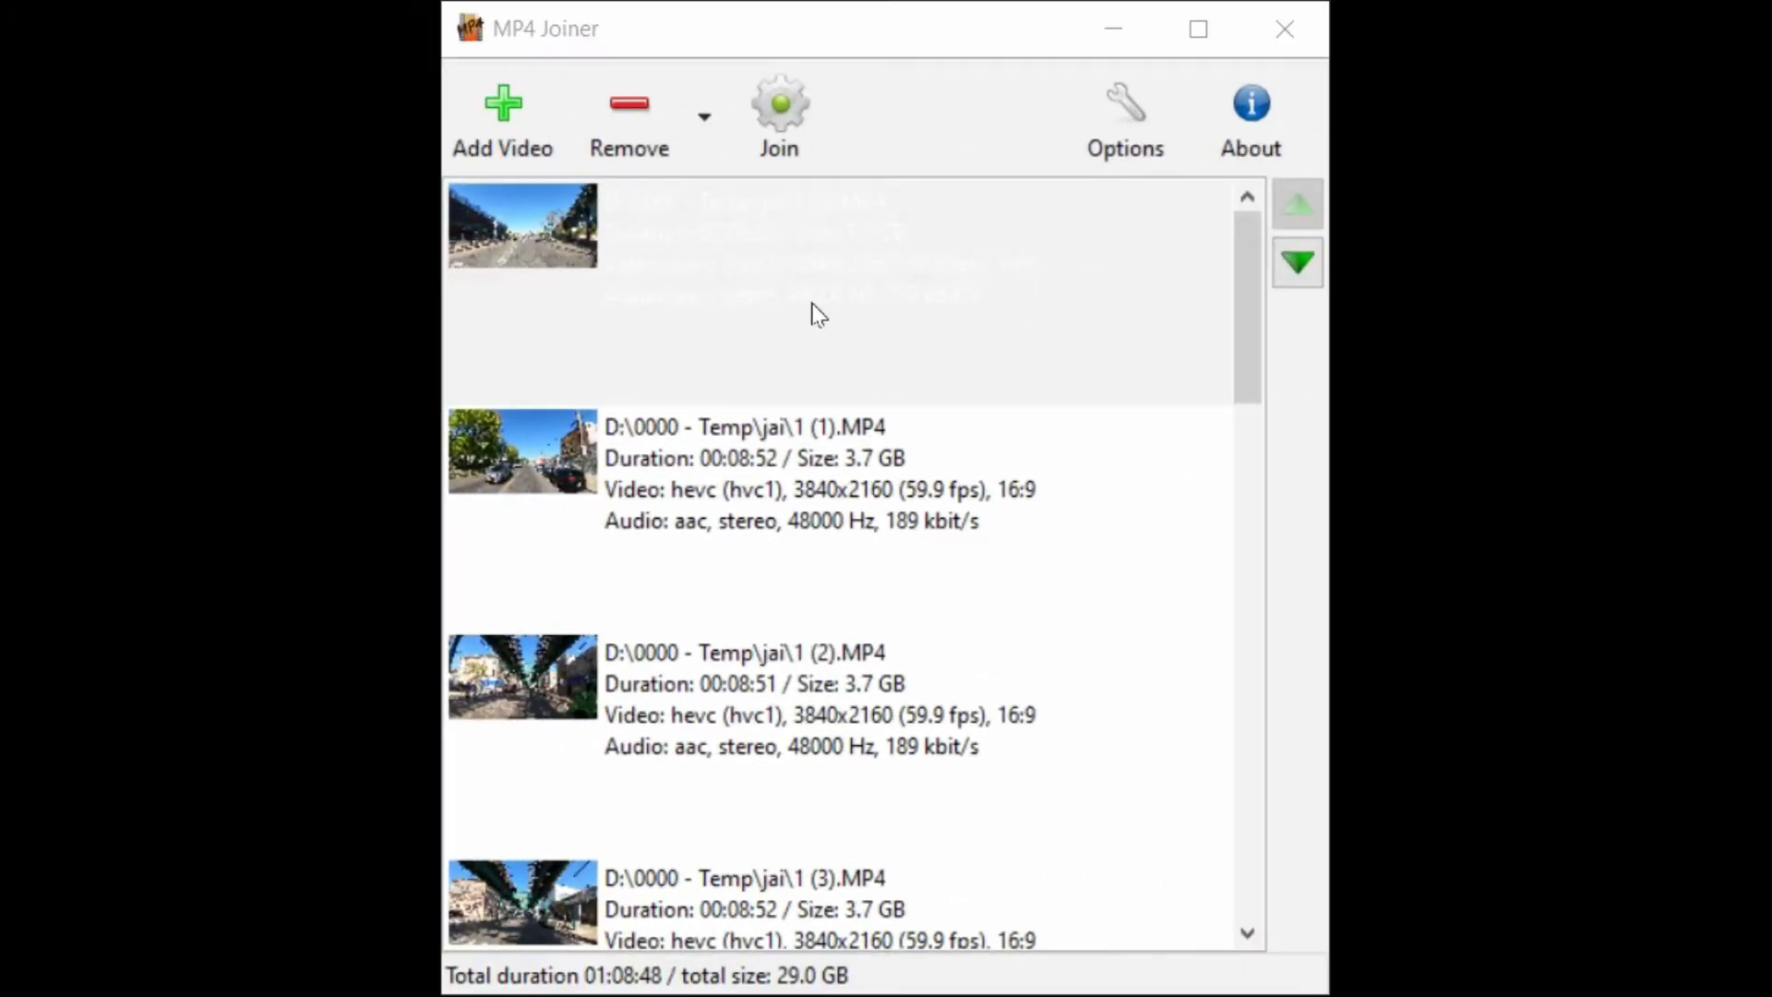
Sort the clip list by file name and open Cut video for 1 (0).MP4
right_click(565, 237)
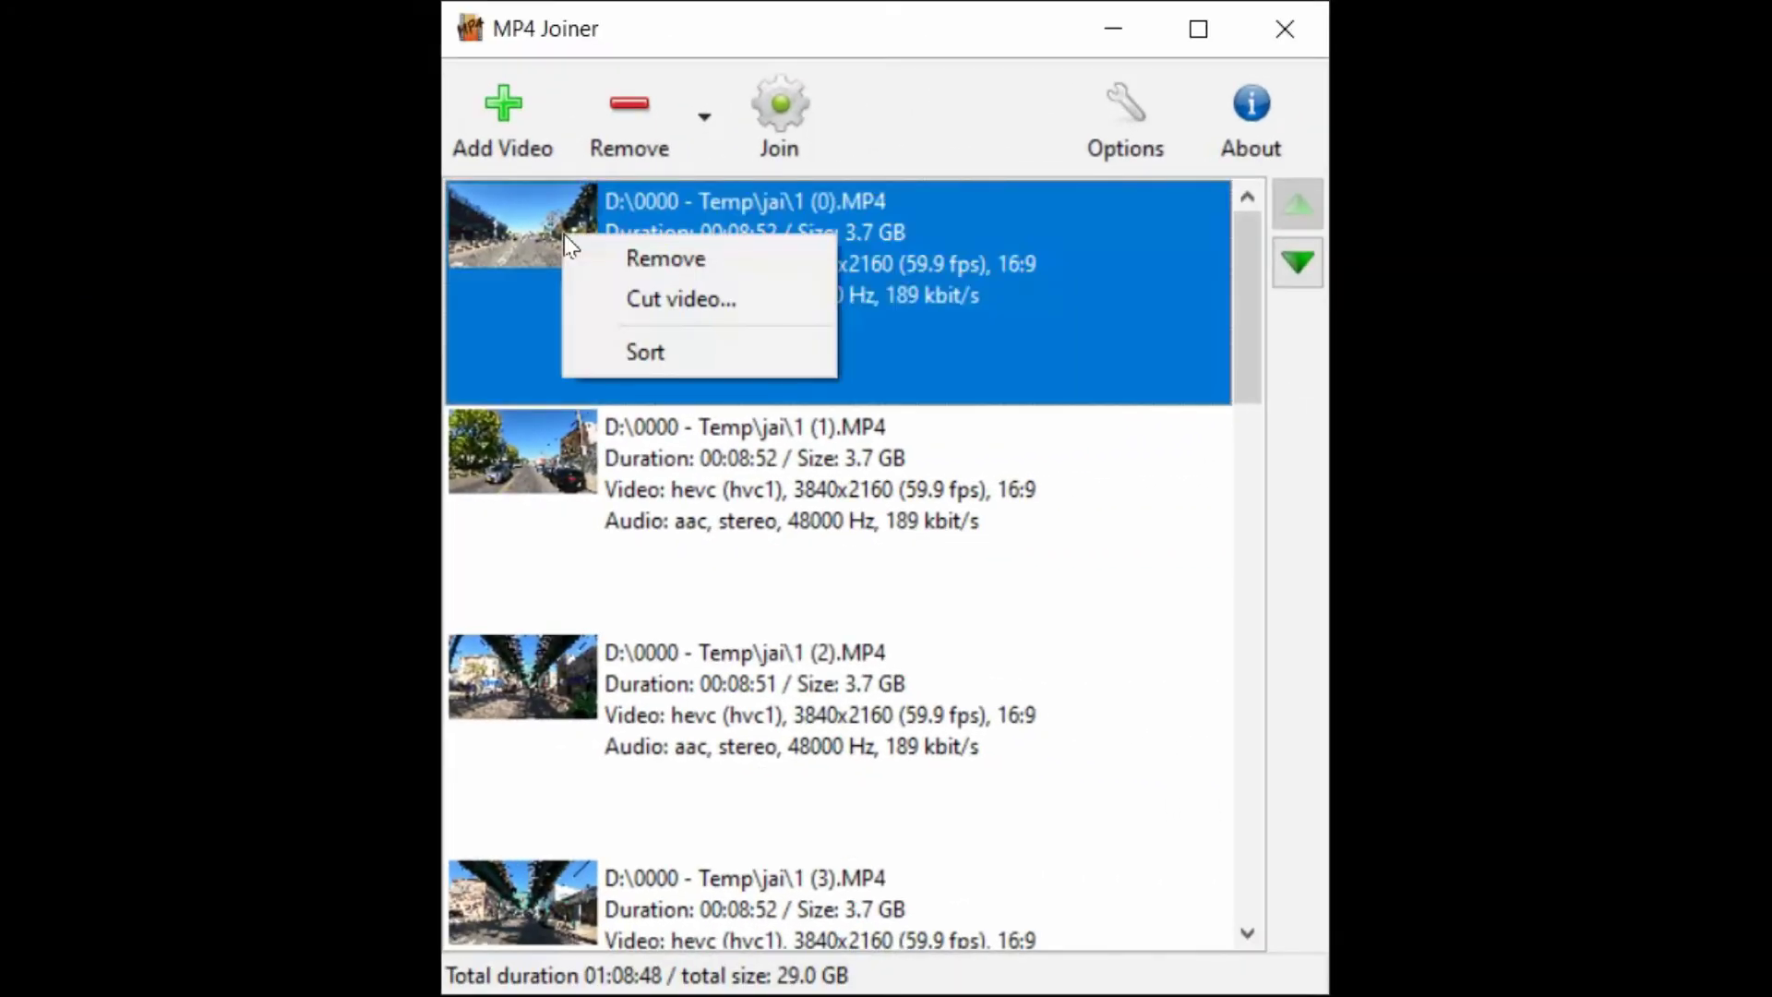
left_click(801, 358)
right_click(811, 348)
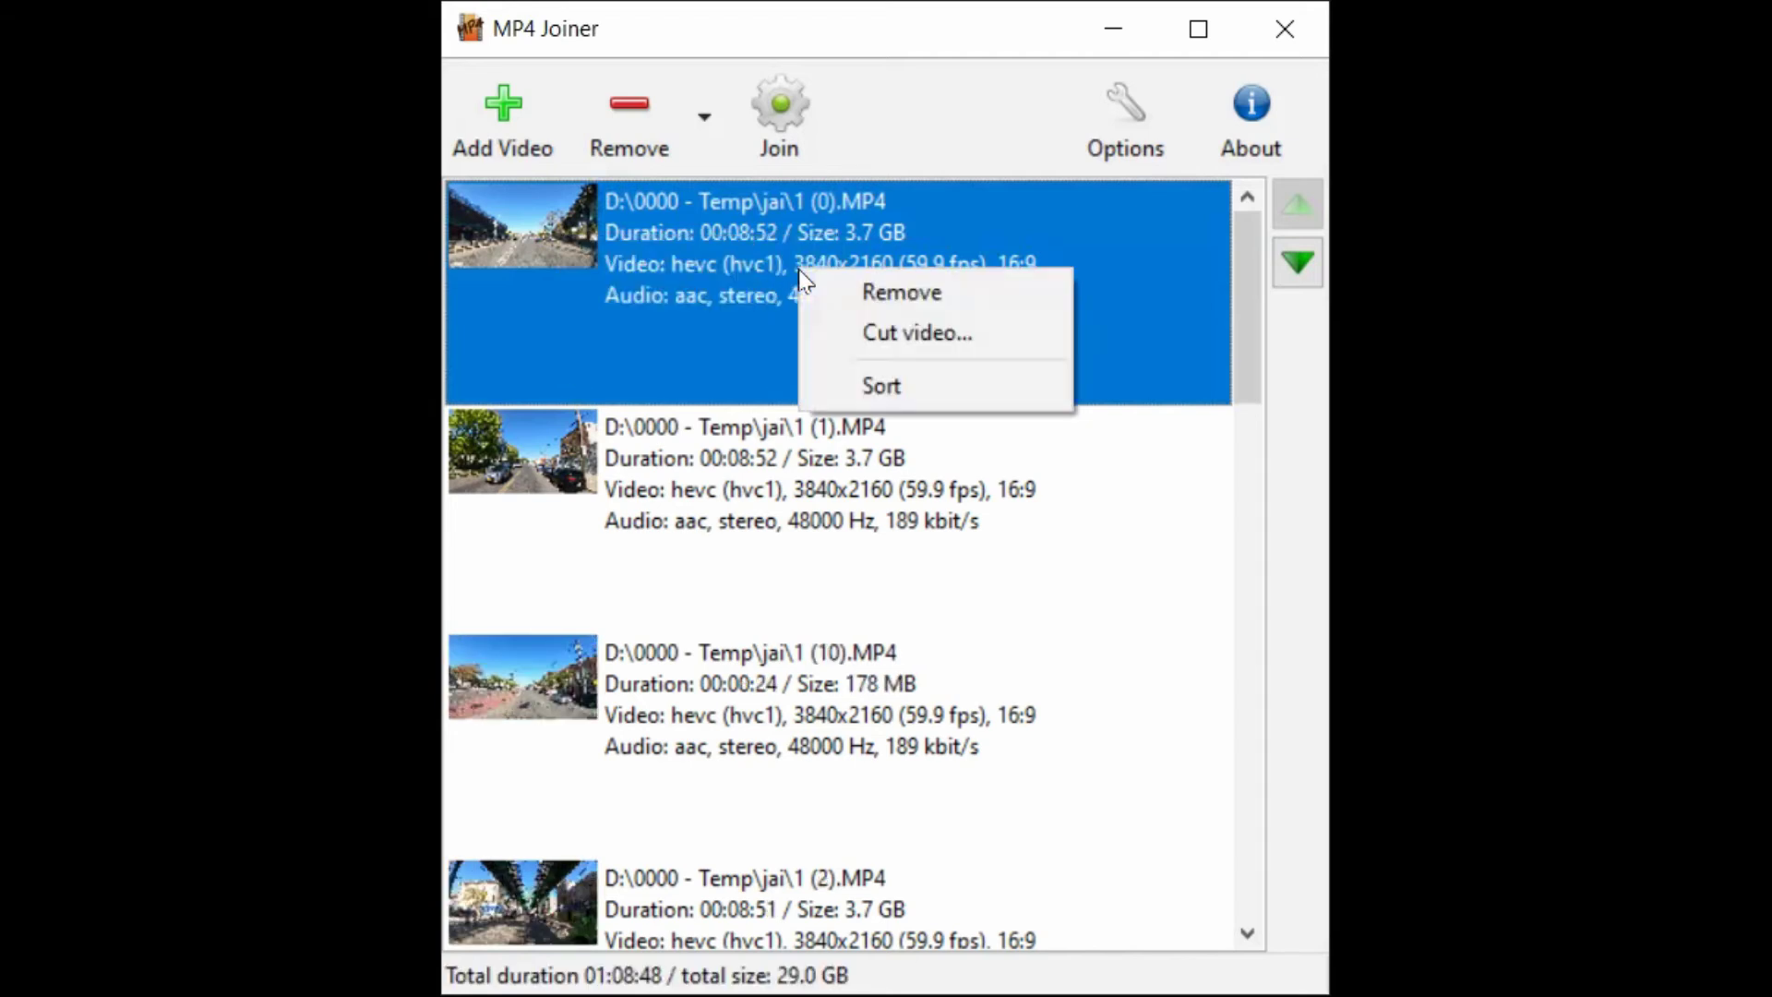
left_click(903, 334)
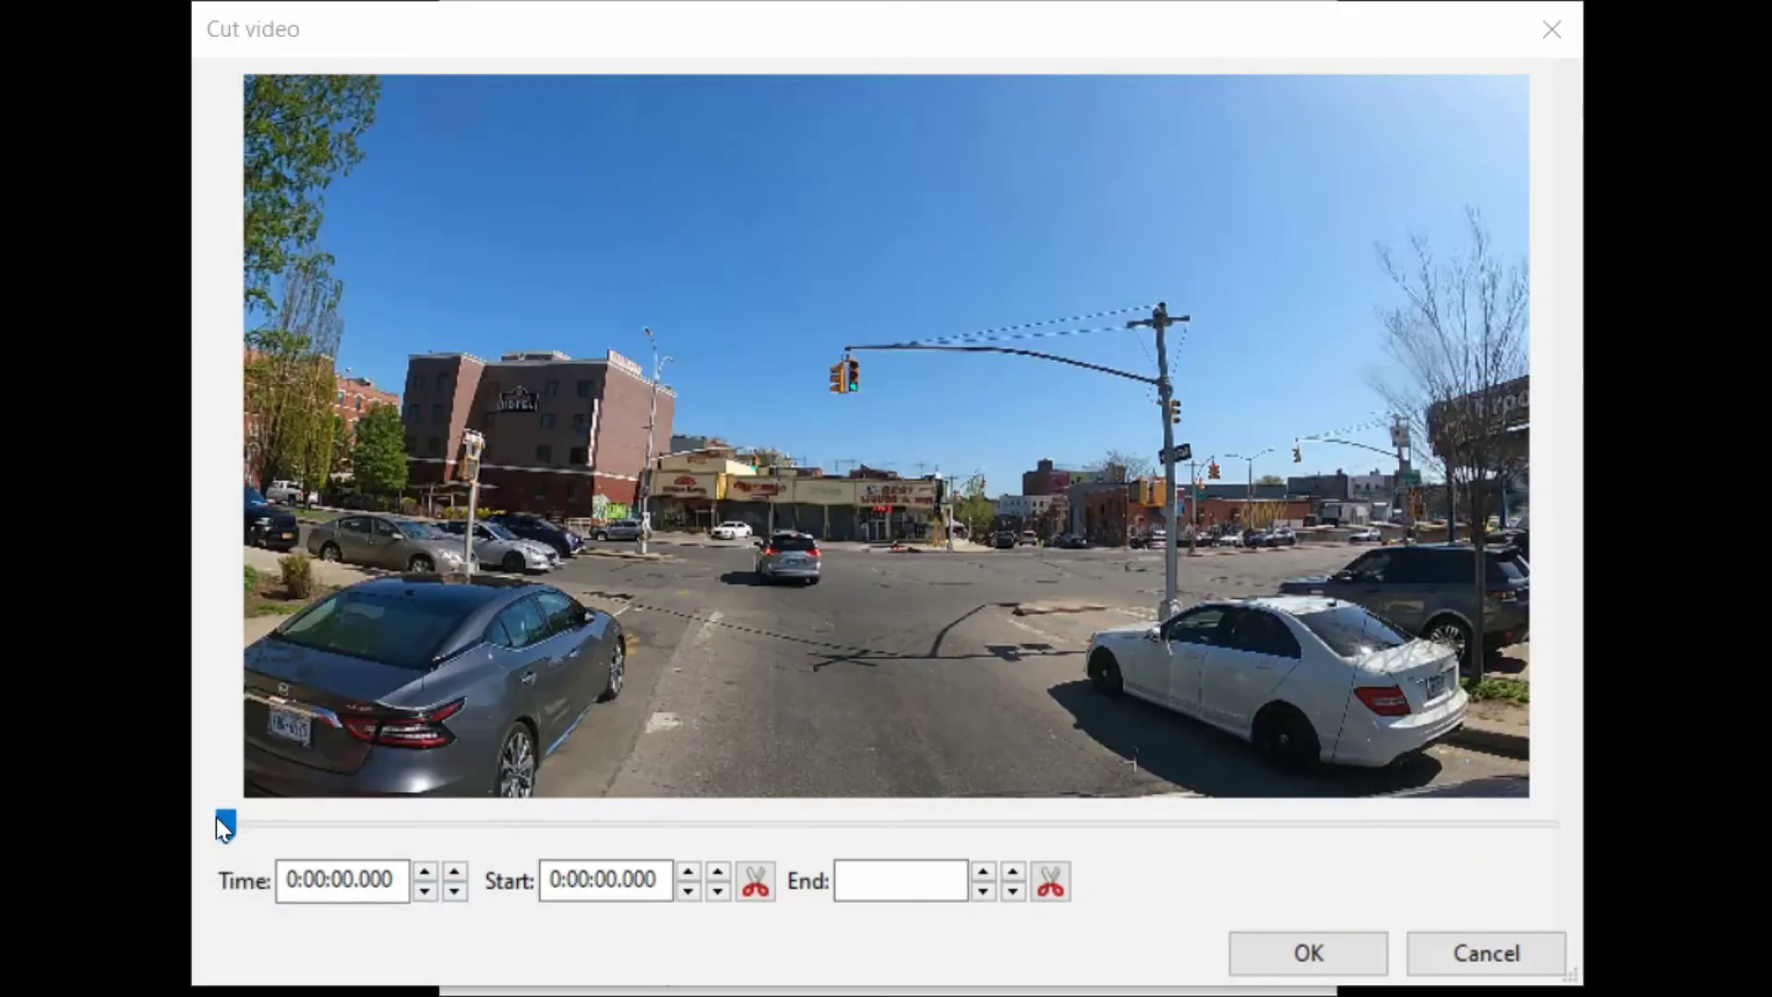
Minimize the unresponsive MP4 Joiner window and close the Cut video dialog without trimming
left_click_drag(227, 826, 383, 831)
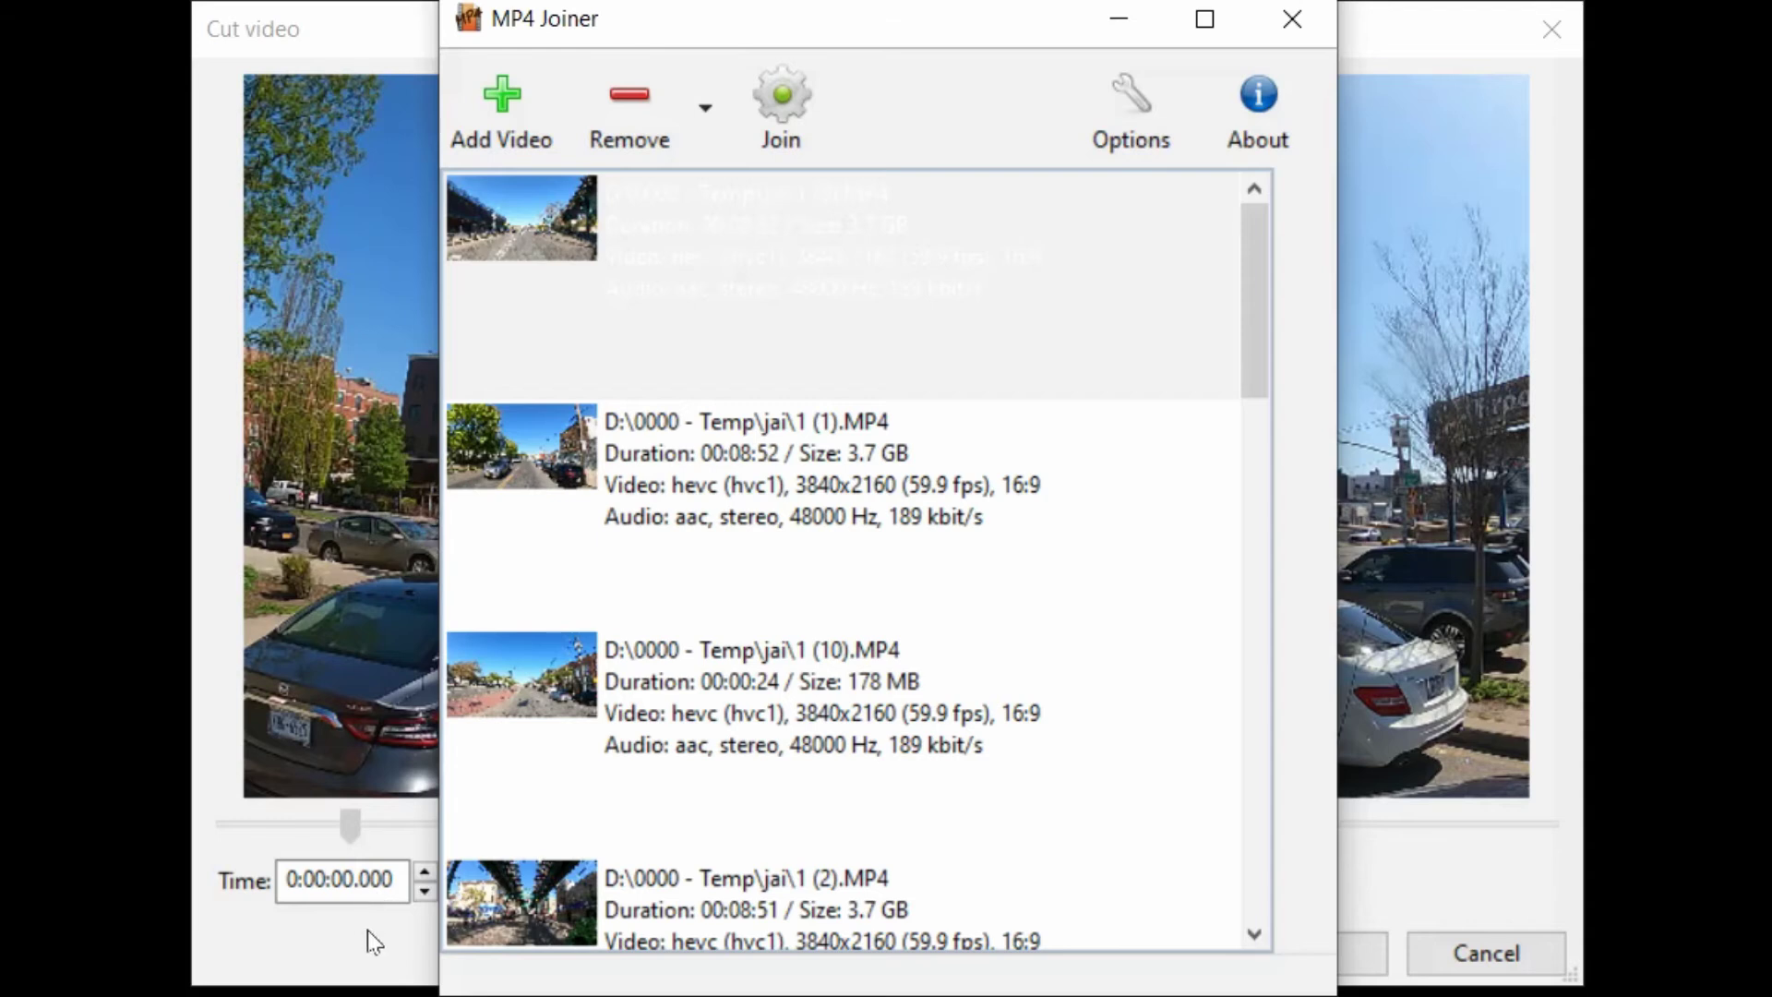
left_click(1119, 30)
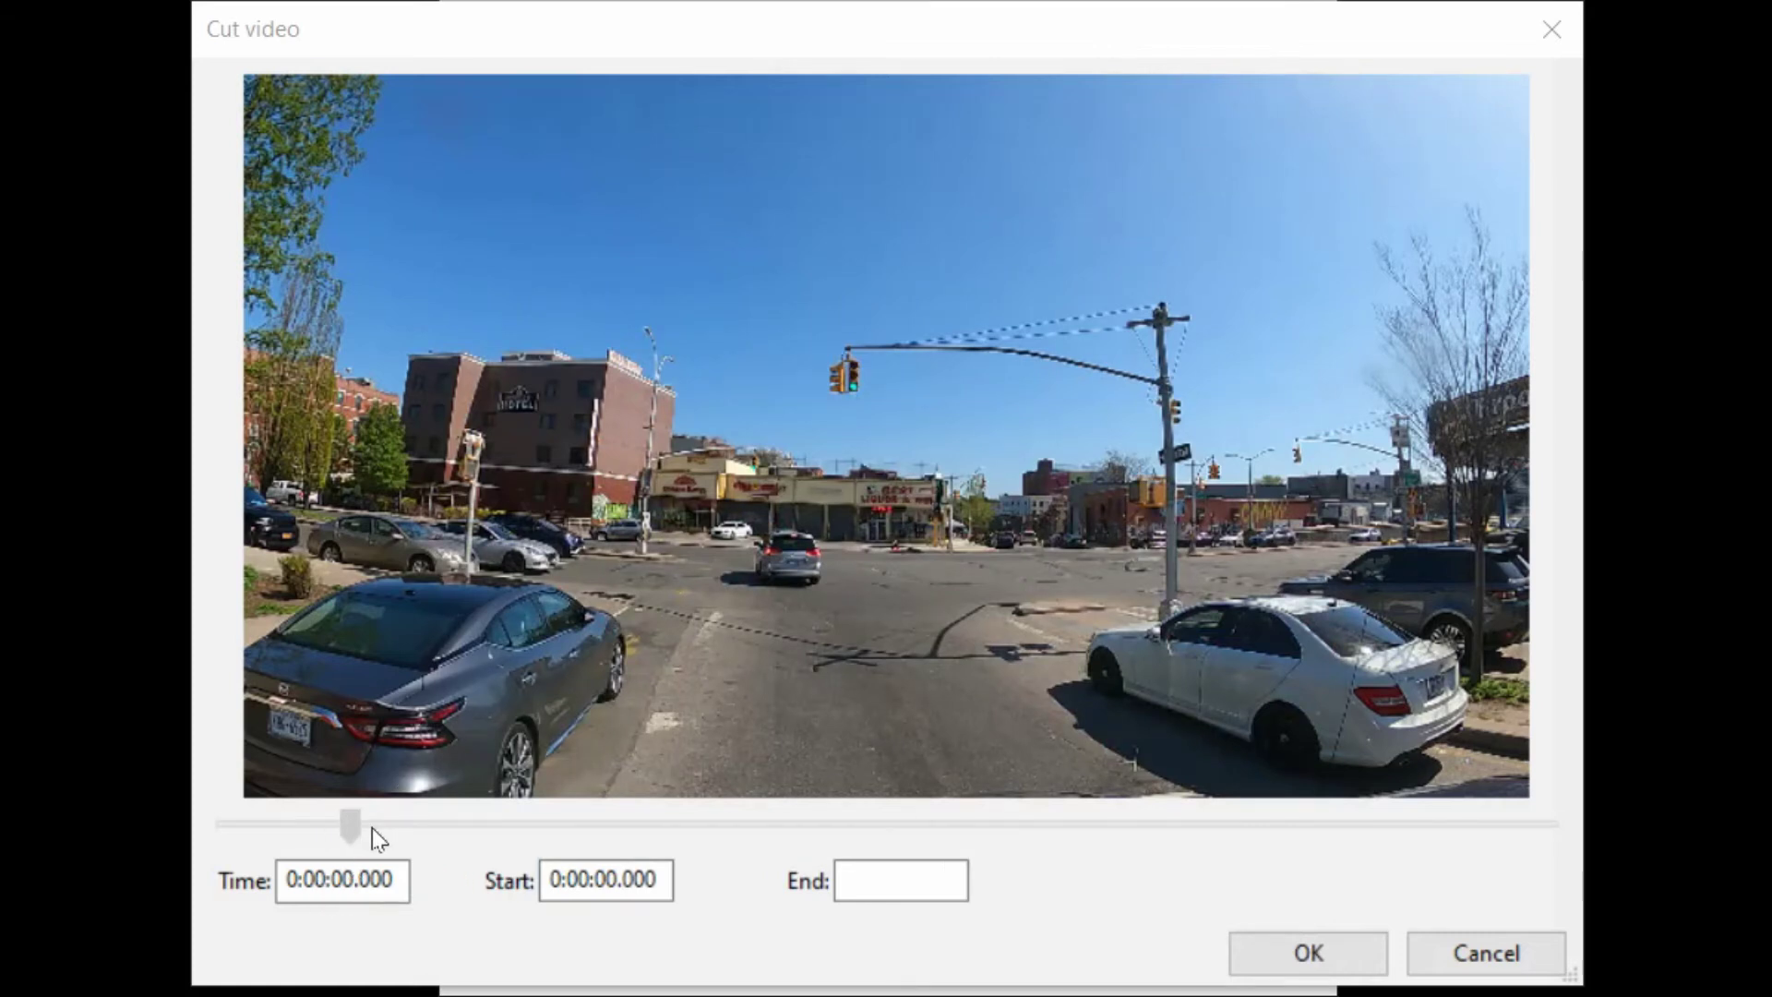
key("Escape")
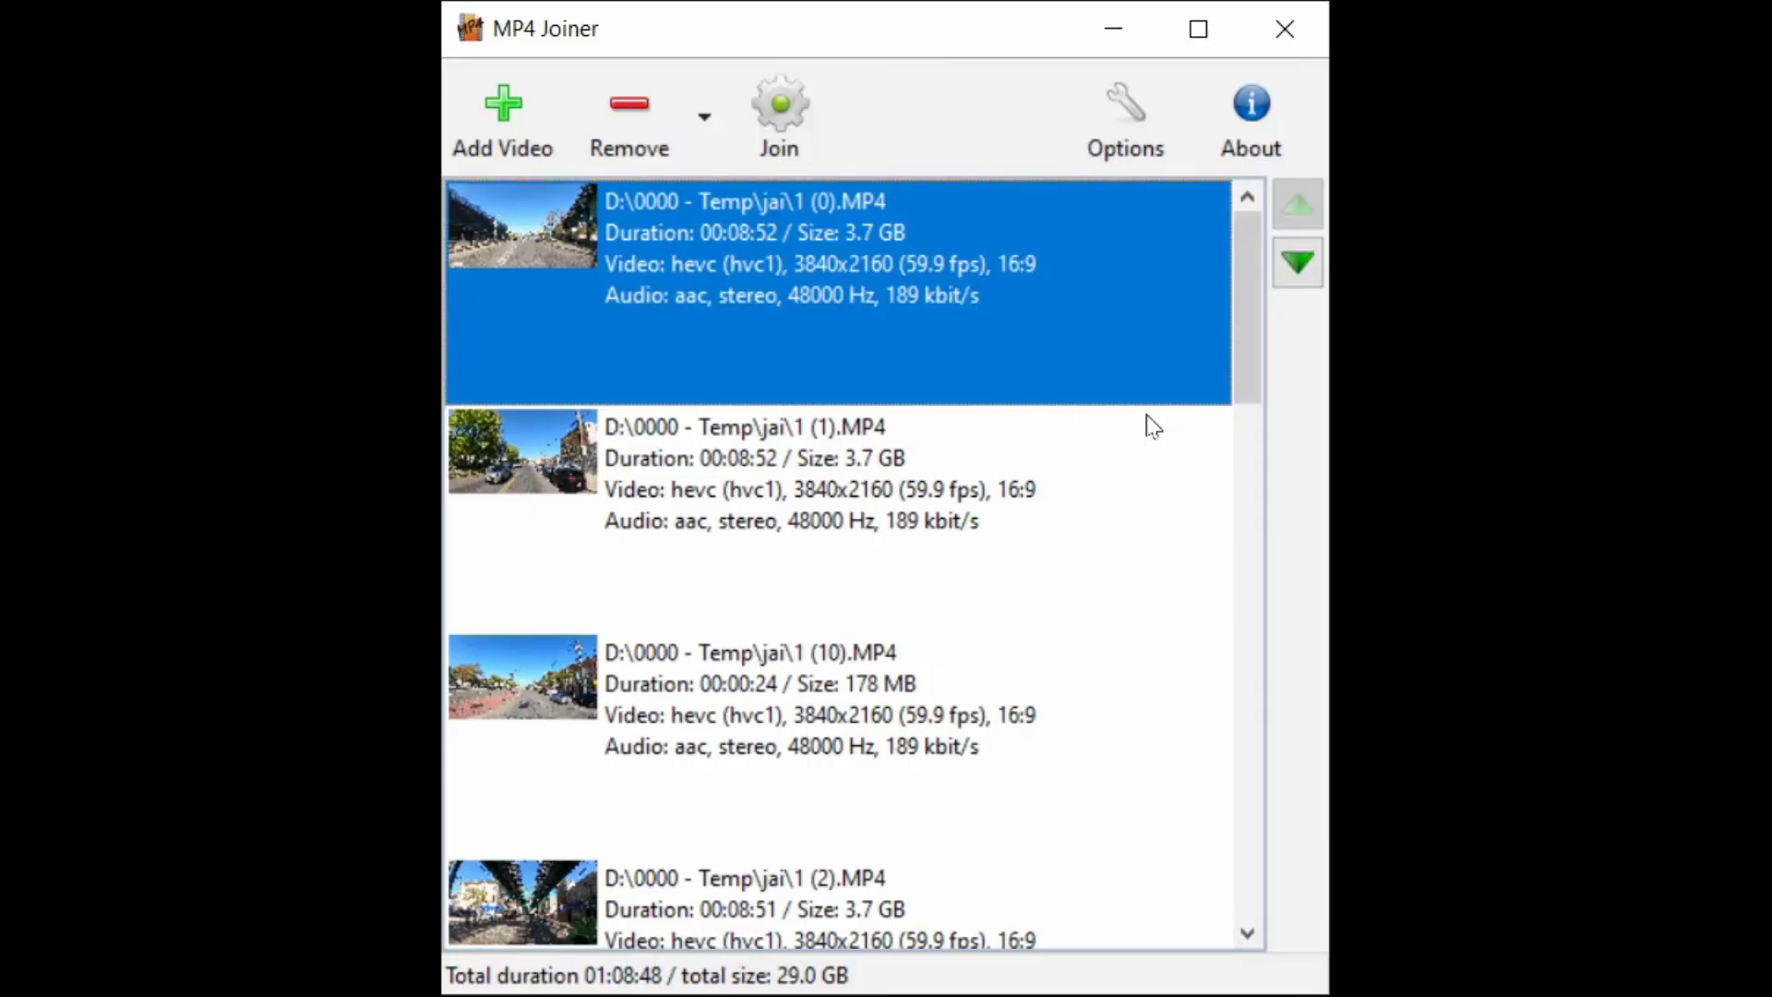
Close MP4 Joiner and refresh the jai folder to reveal the 28.9 GB 0000-Output.mp4
left_click(1283, 35)
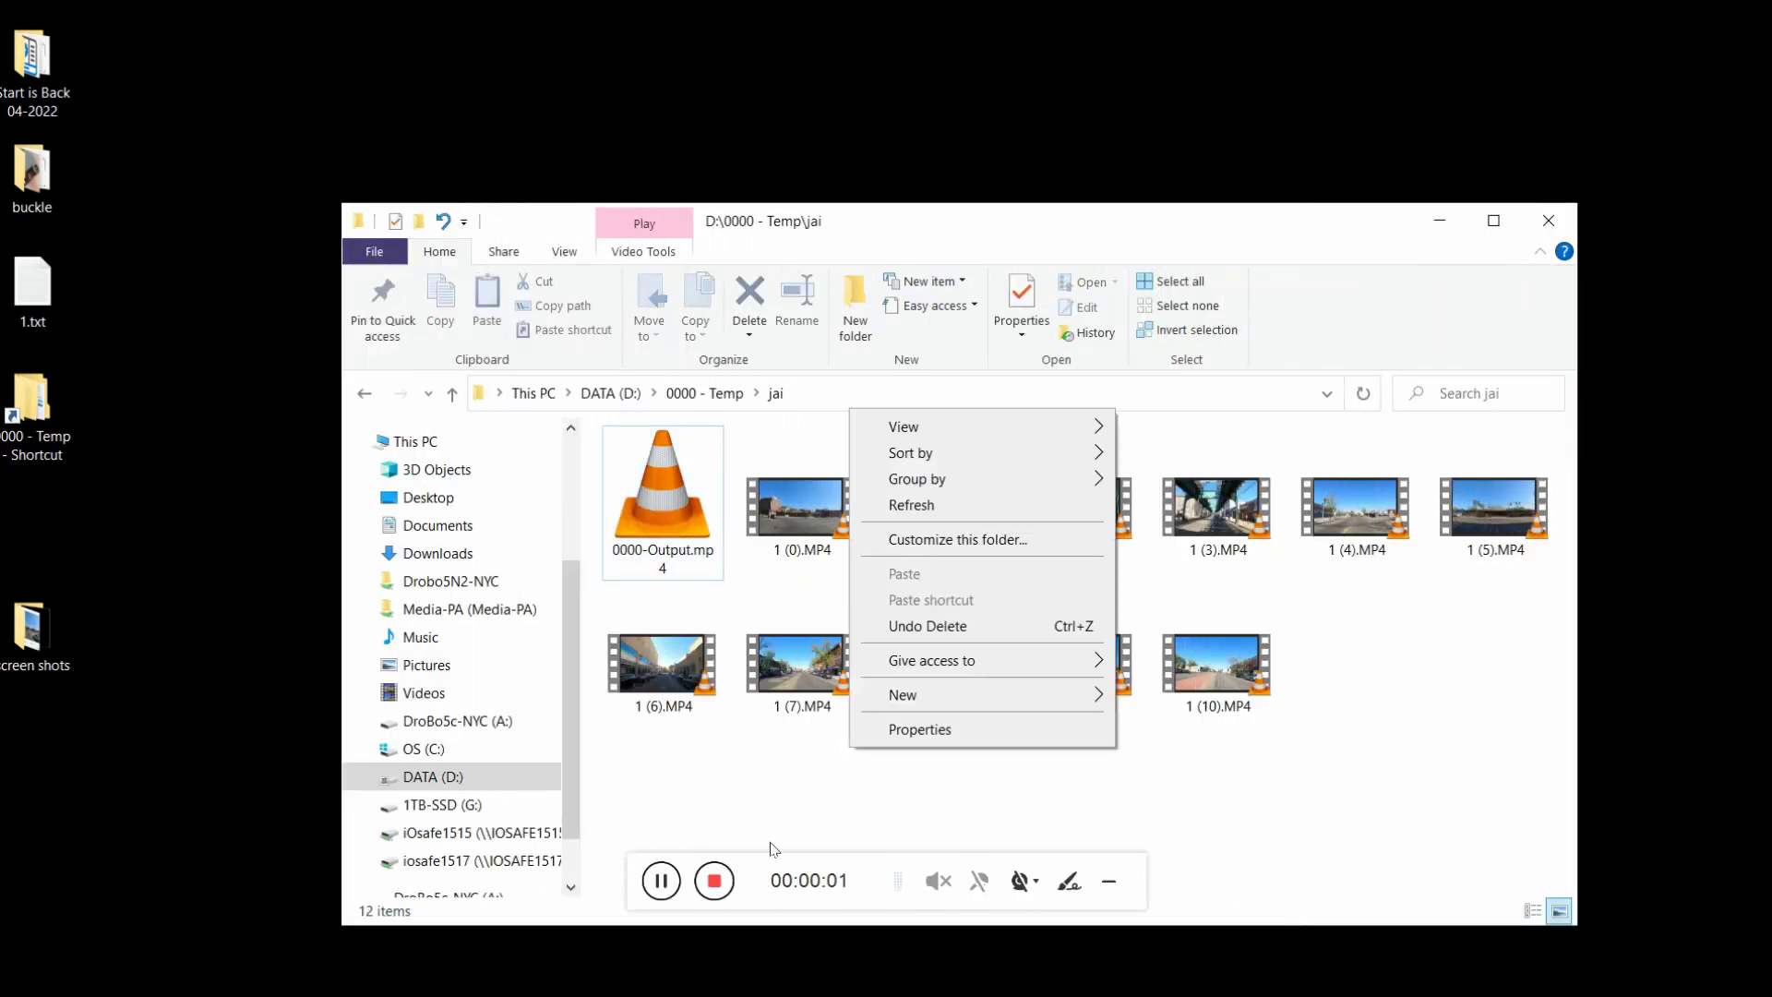
left_click(1109, 881)
right_click(963, 800)
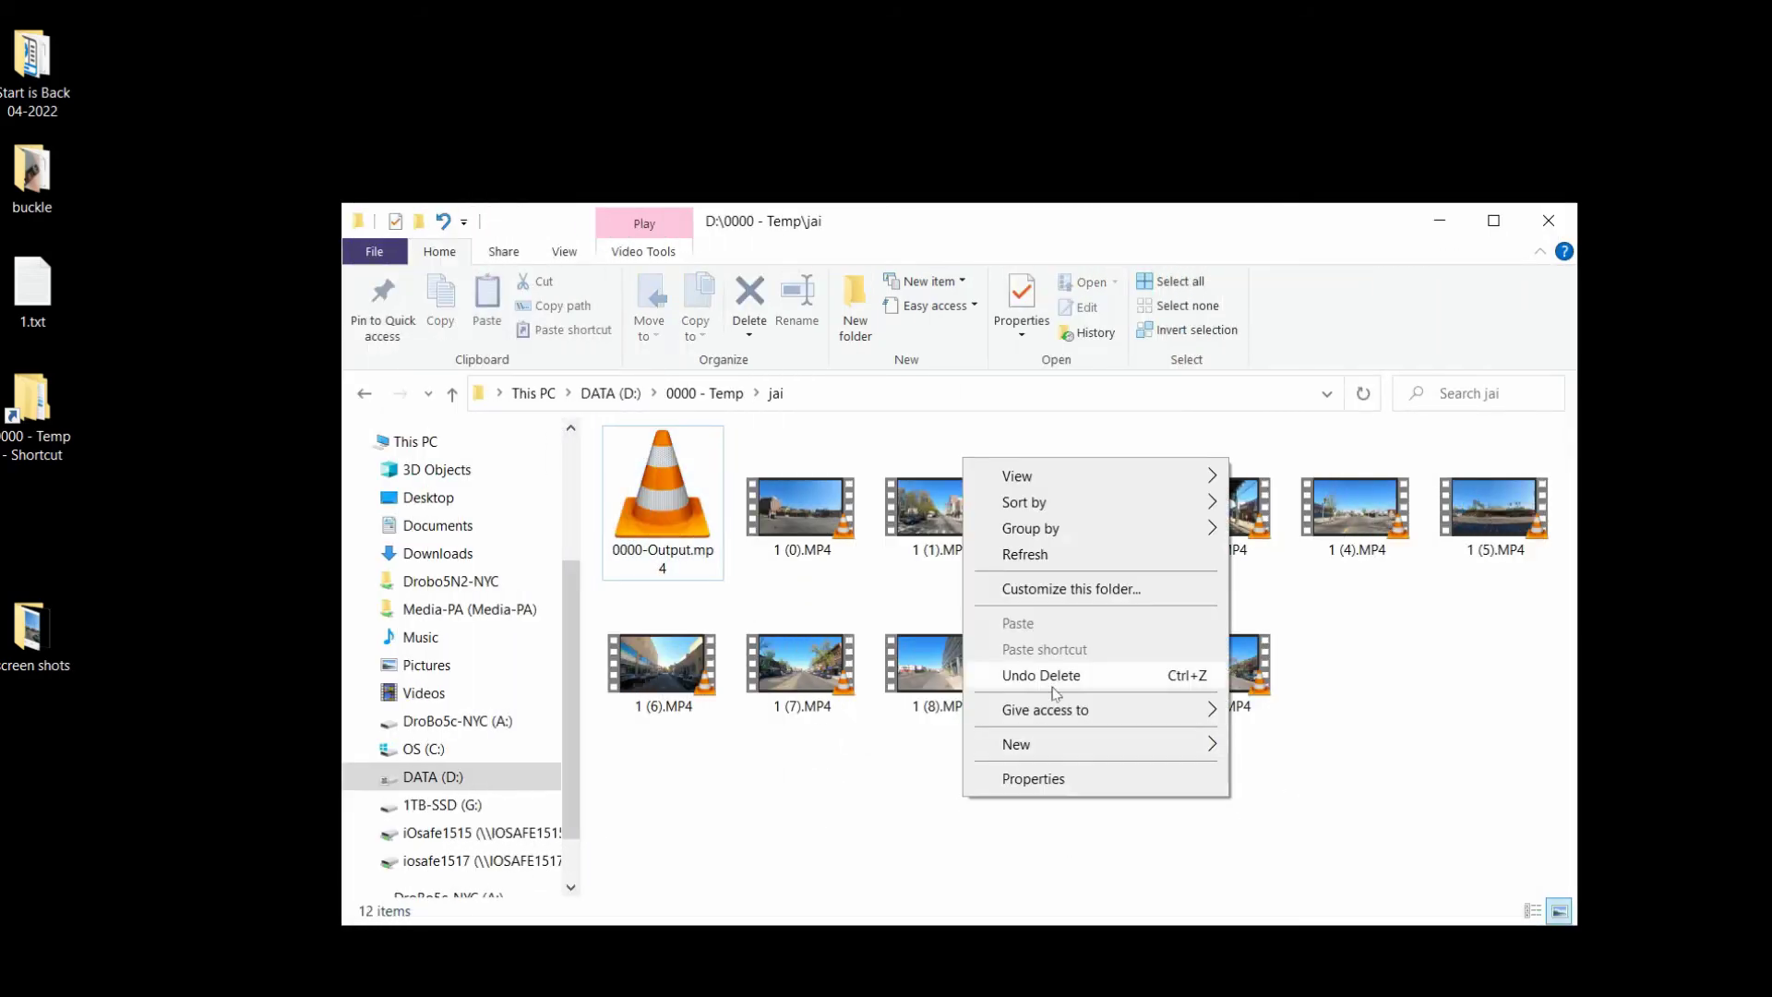
left_click(1085, 557)
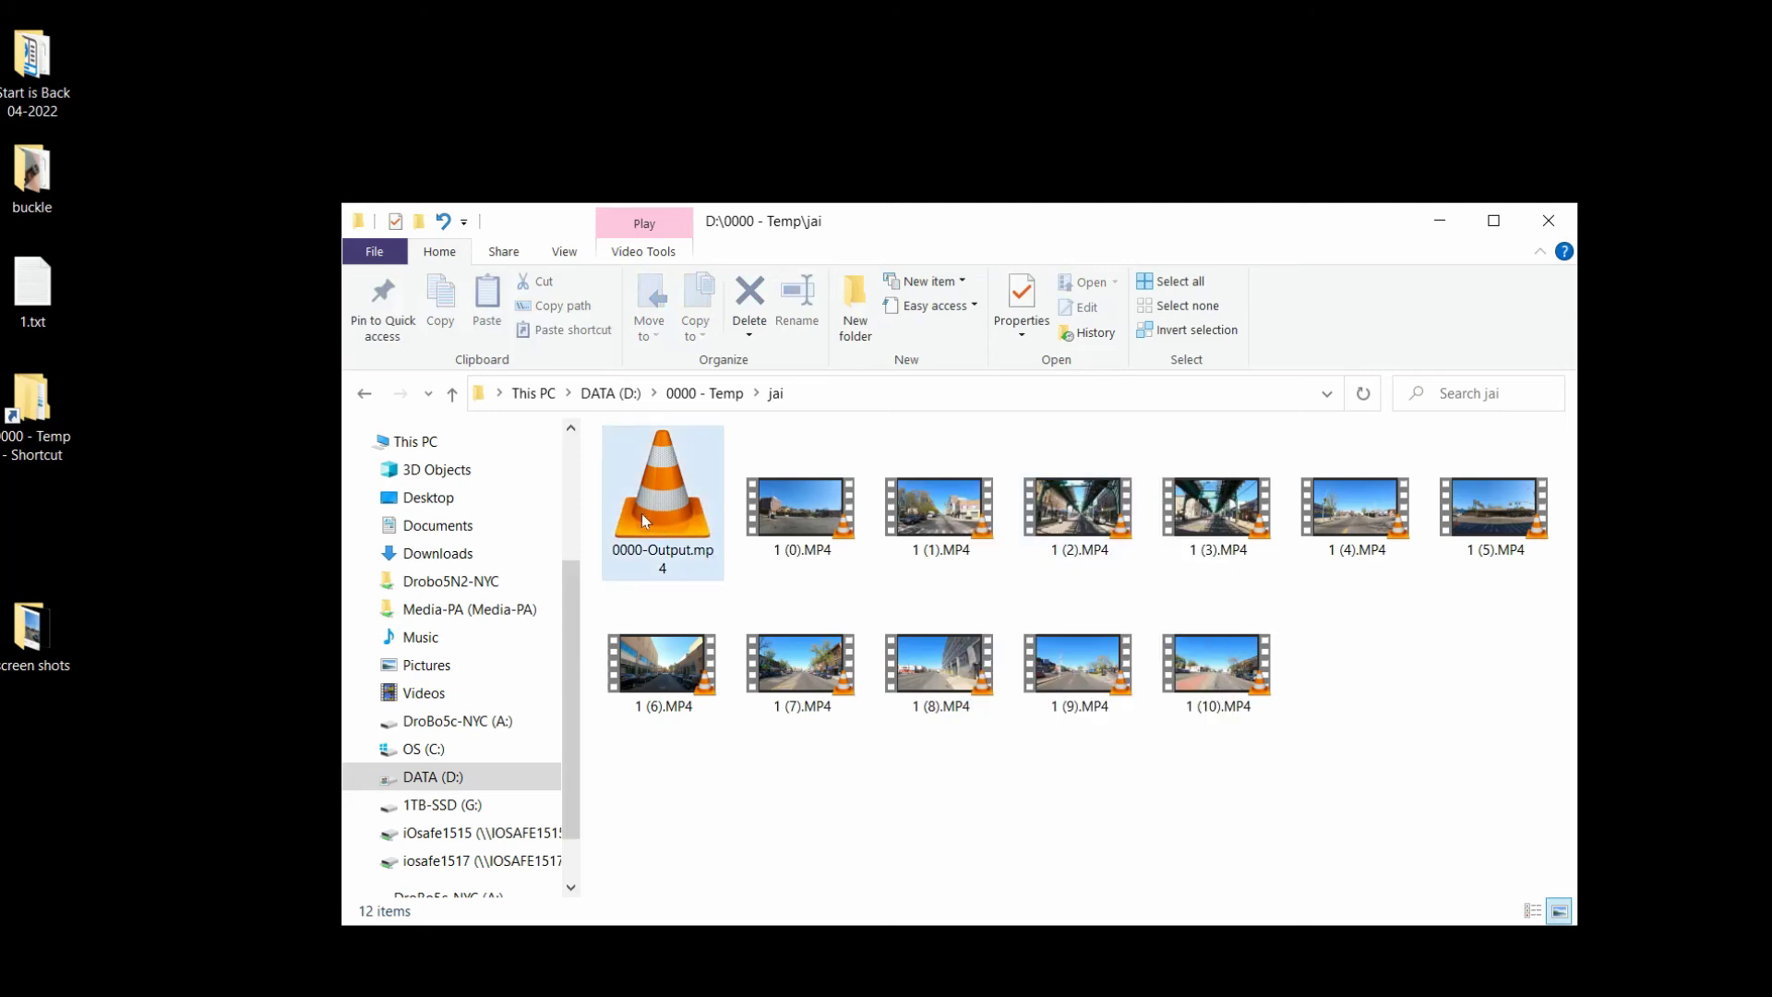
mouse_move(689, 560)
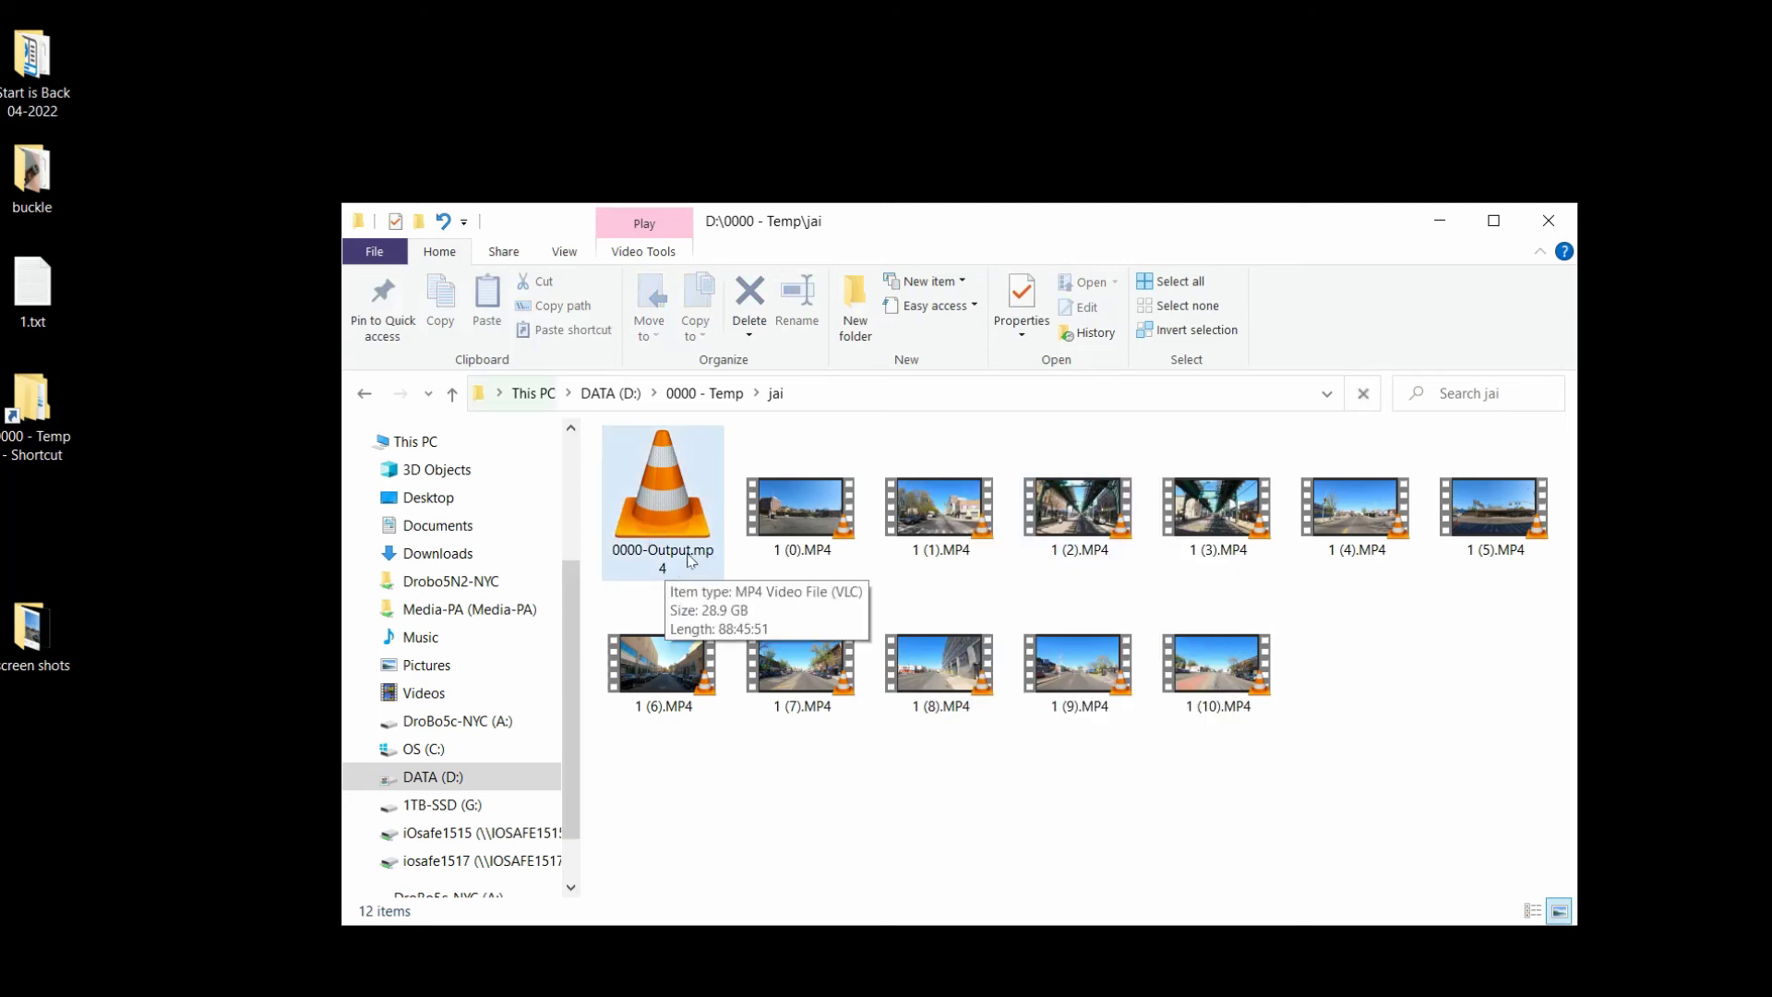